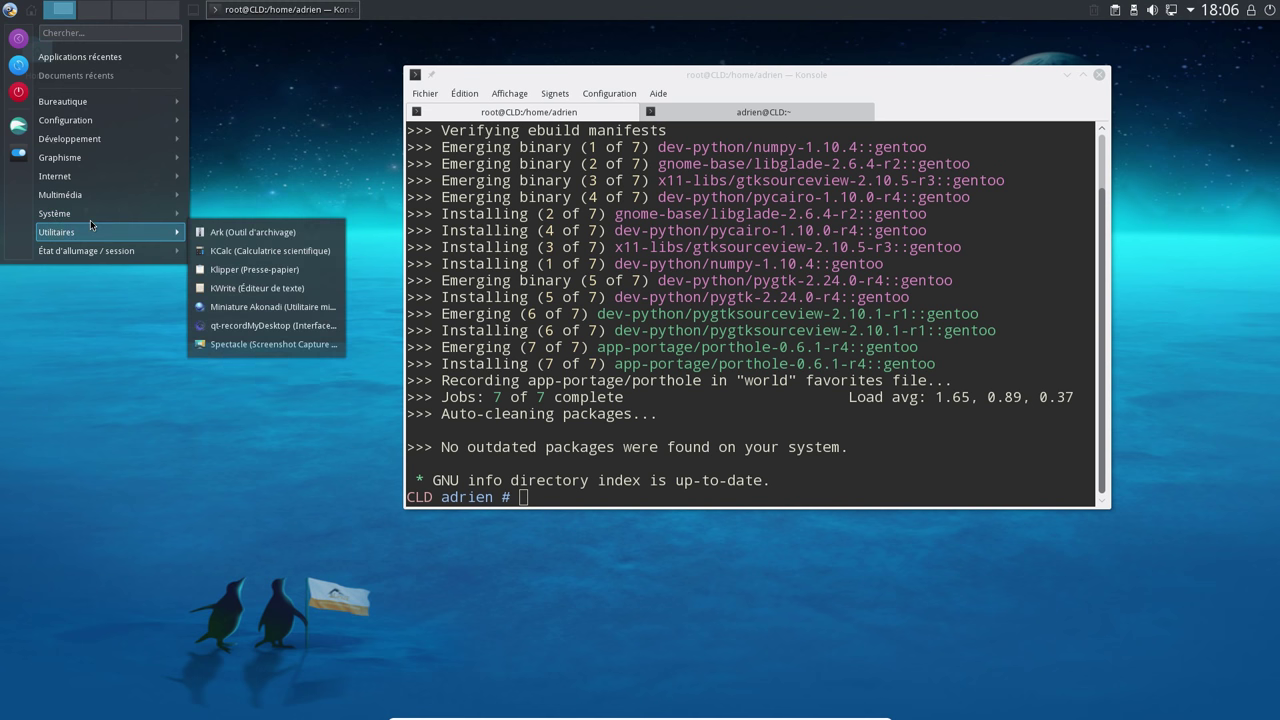
Try running Porthole without root privileges with the terminal minimized, dismissing its privileges notice and closing its window.
click(236, 384)
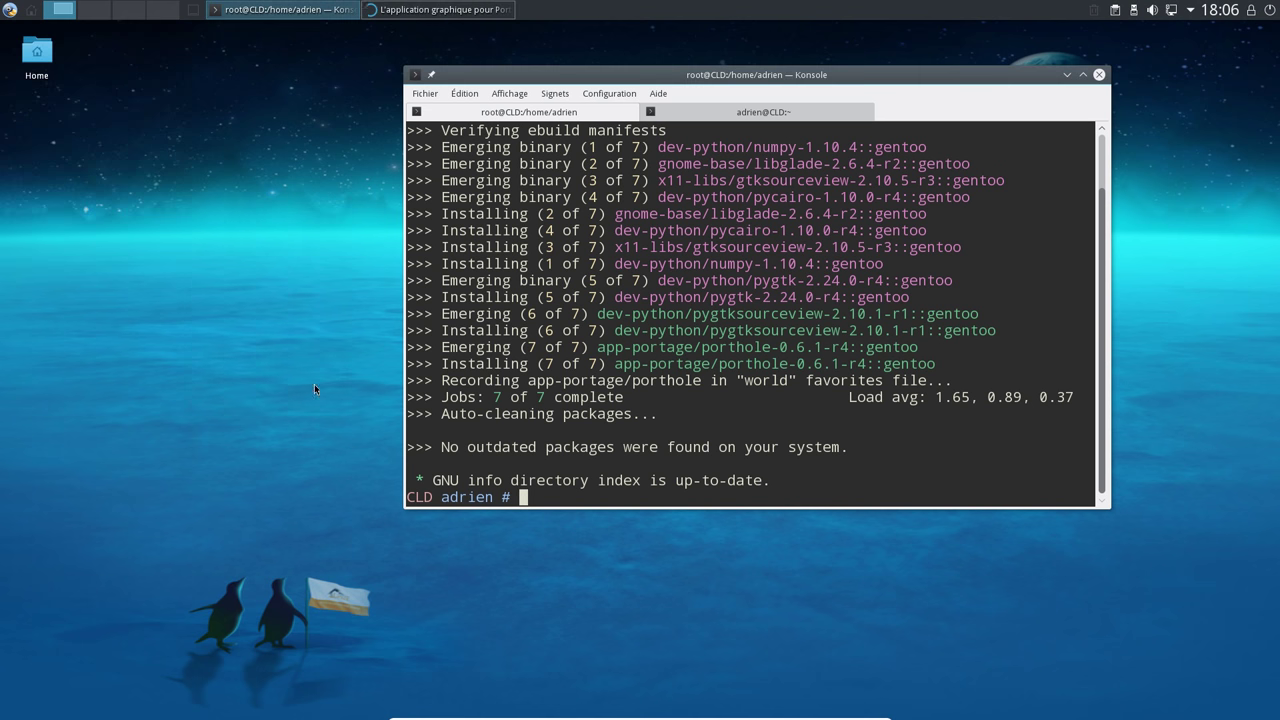
click(1067, 74)
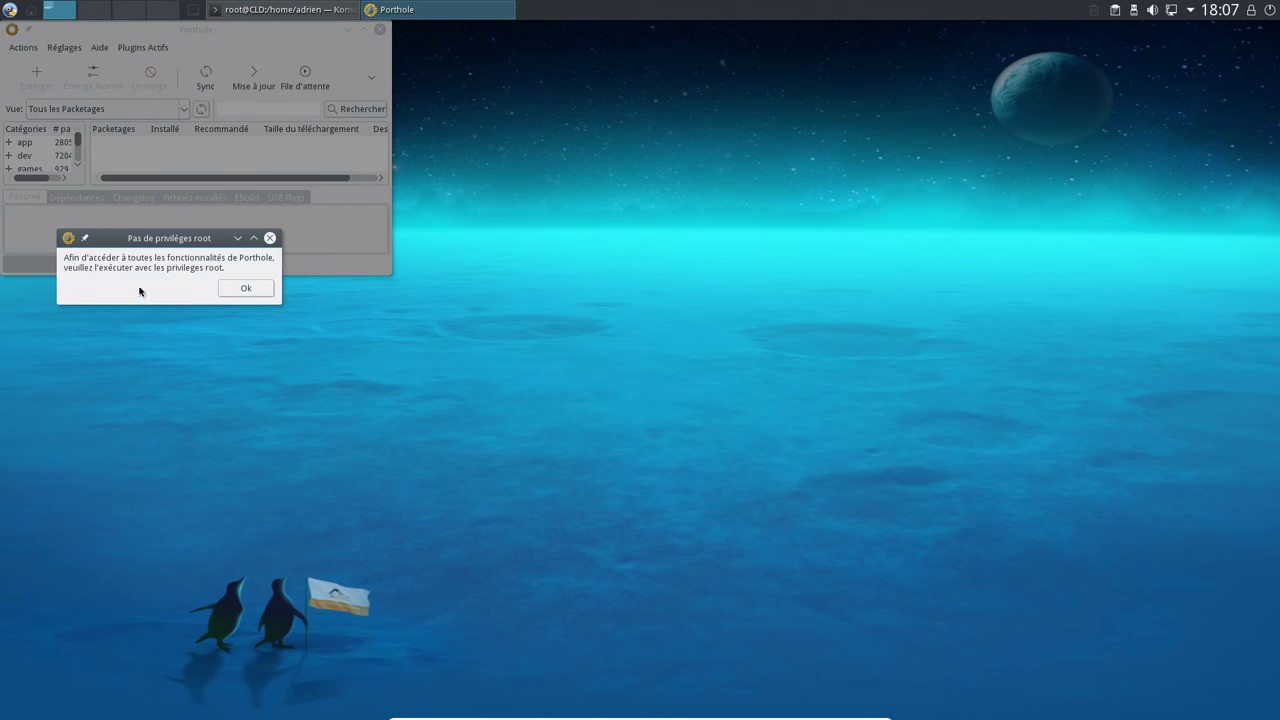
click(245, 290)
drag(272, 29, 597, 157)
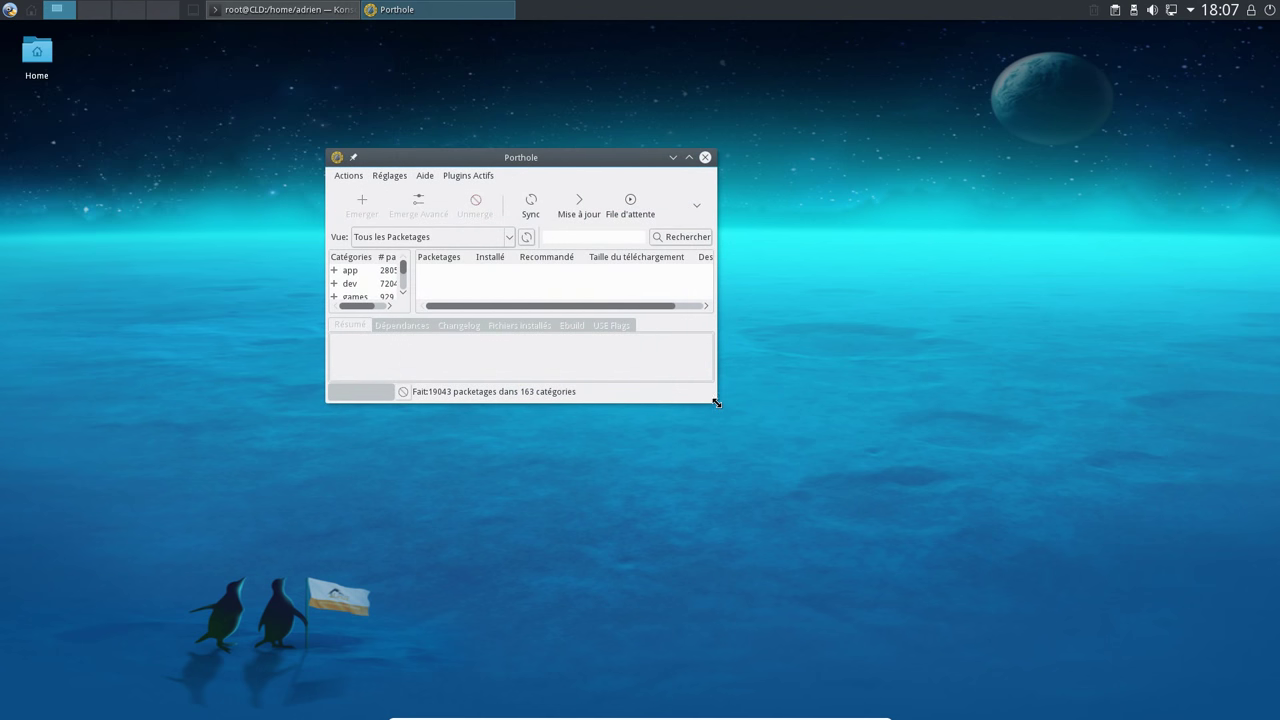
drag(703, 400, 903, 483)
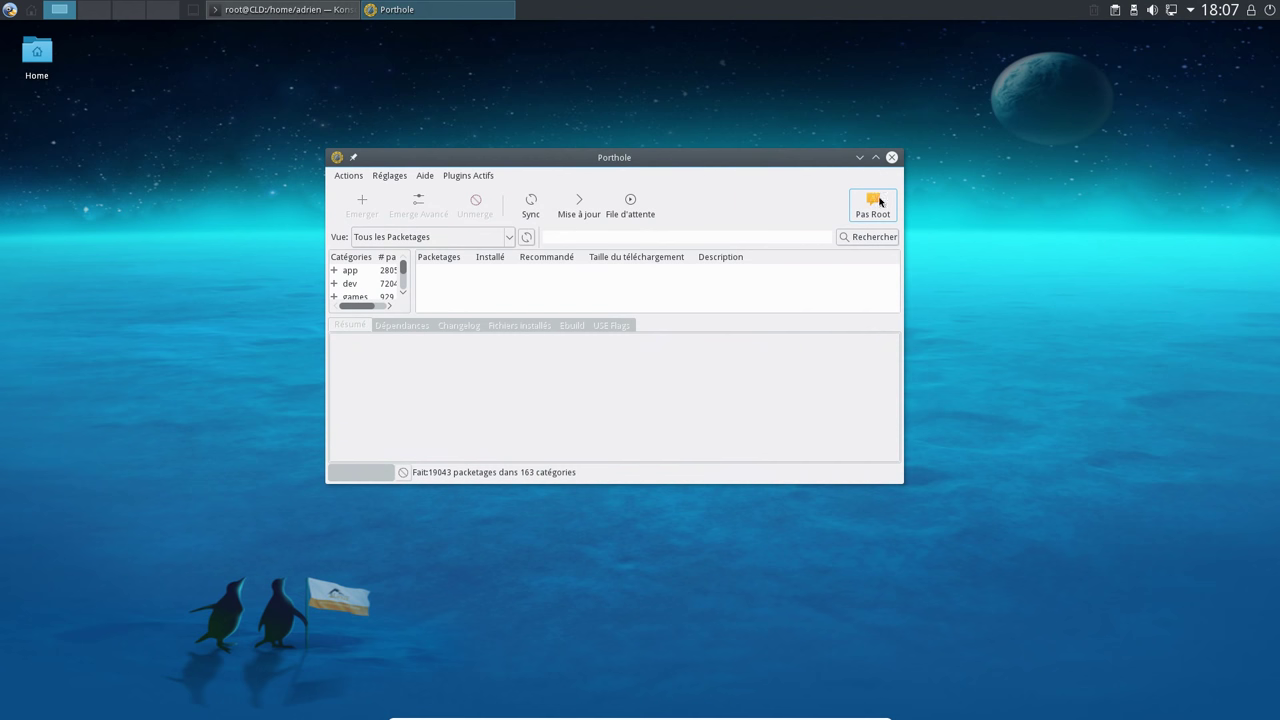
click(892, 157)
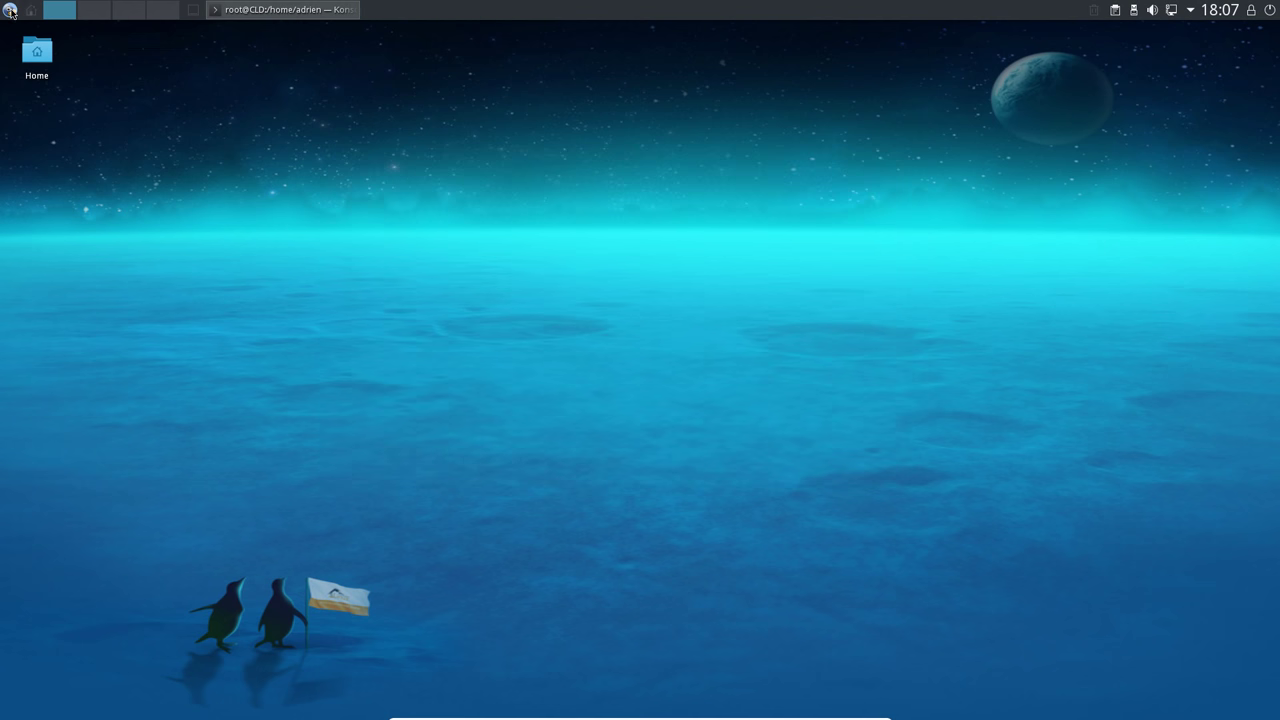
In KDE Menu Editor, set the command of the Portage graphical application entry under Système to kdesu porthole and save the menu.
right_click(10, 10)
key(Escape)
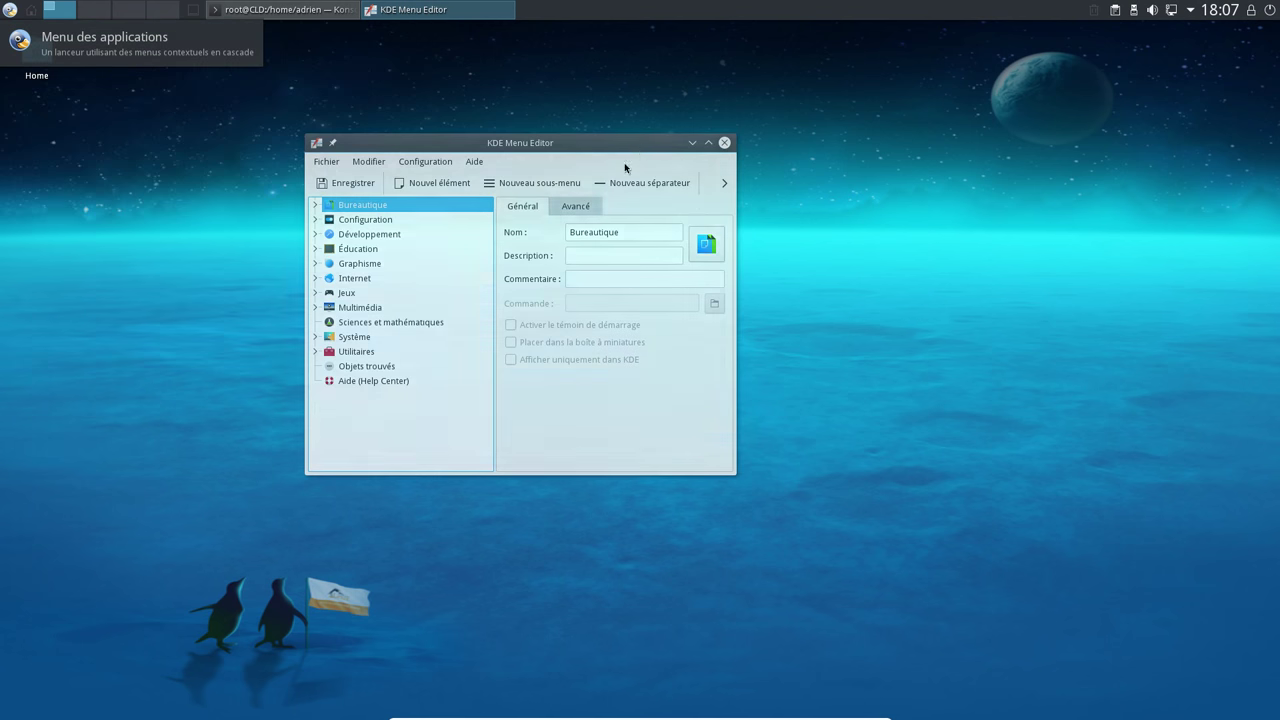
click(316, 337)
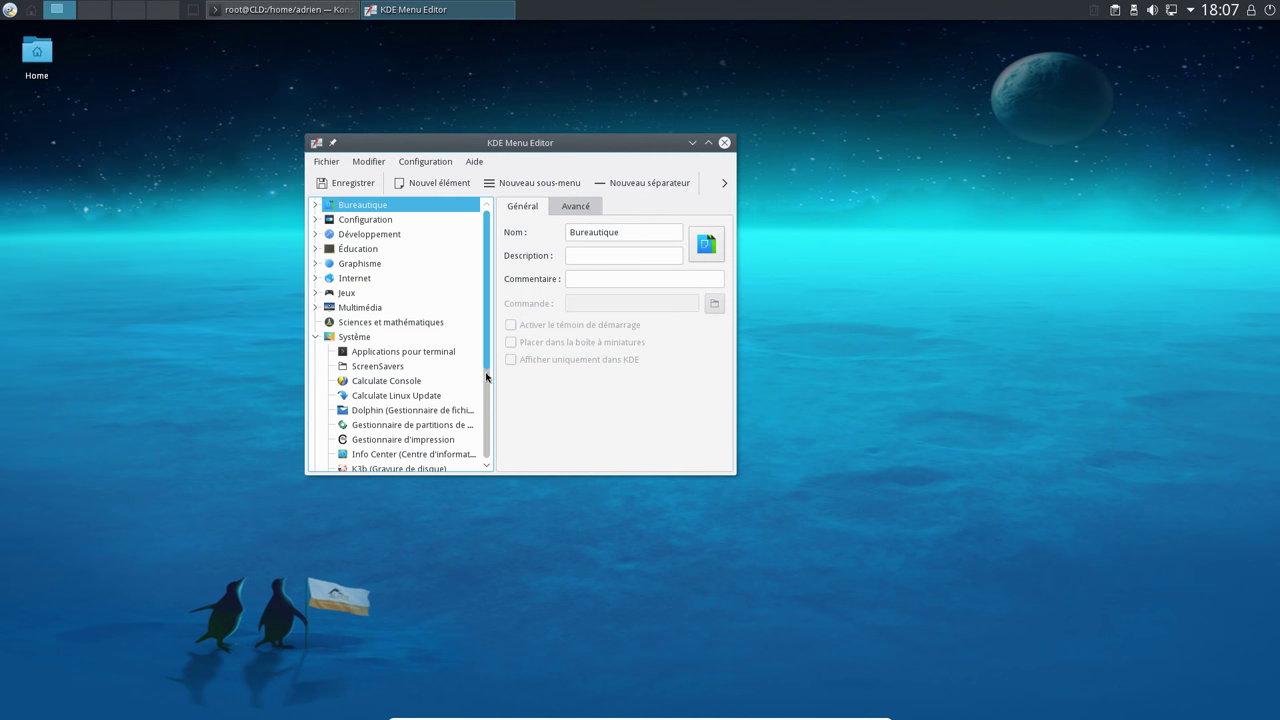
scroll(398, 418, down, 5)
click(430, 365)
click(615, 305)
text(kdesu porthole)
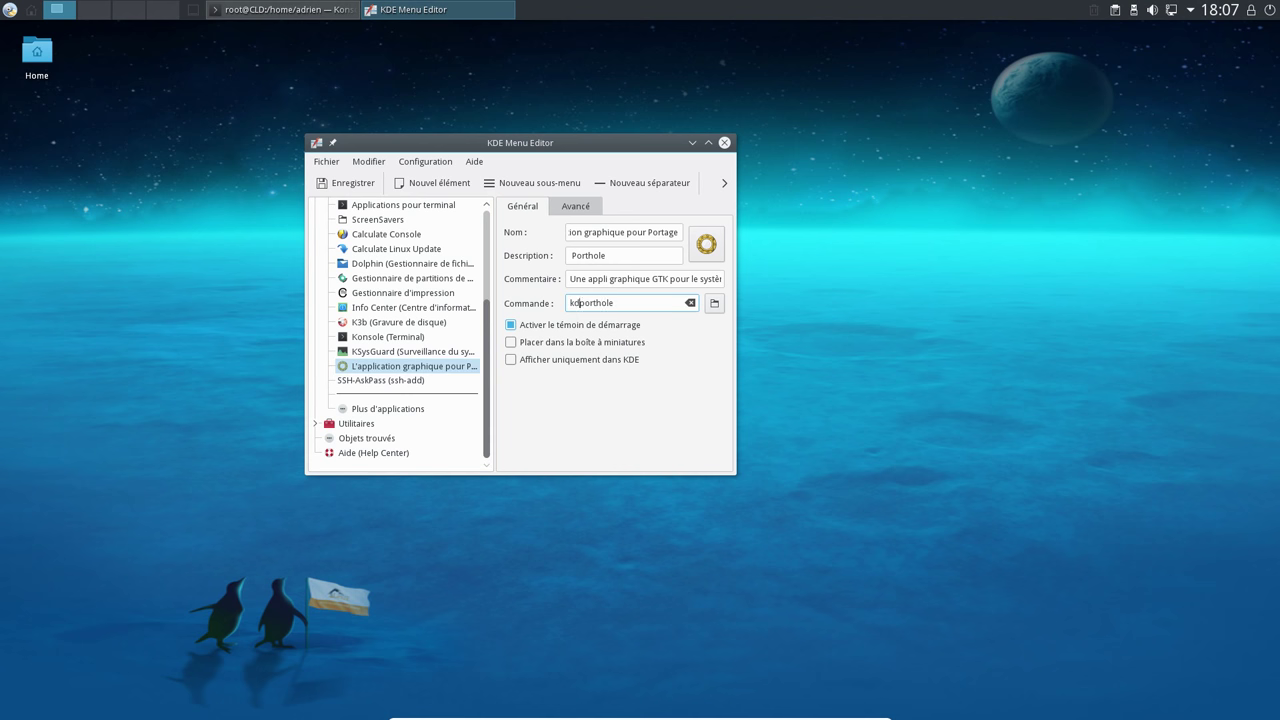
click(350, 183)
click(724, 143)
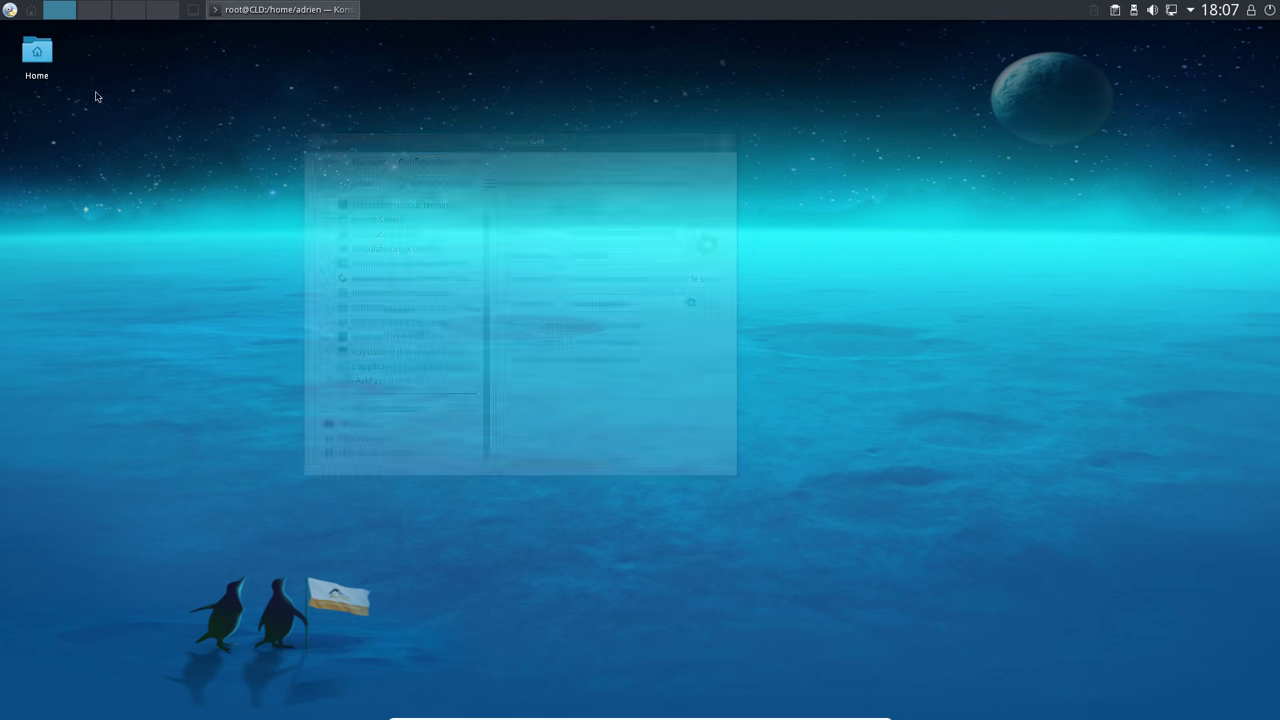
Launch Porthole as root by entering the superuser password, and enlarge its window and package list area.
click(9, 10)
mouse_move(60, 213)
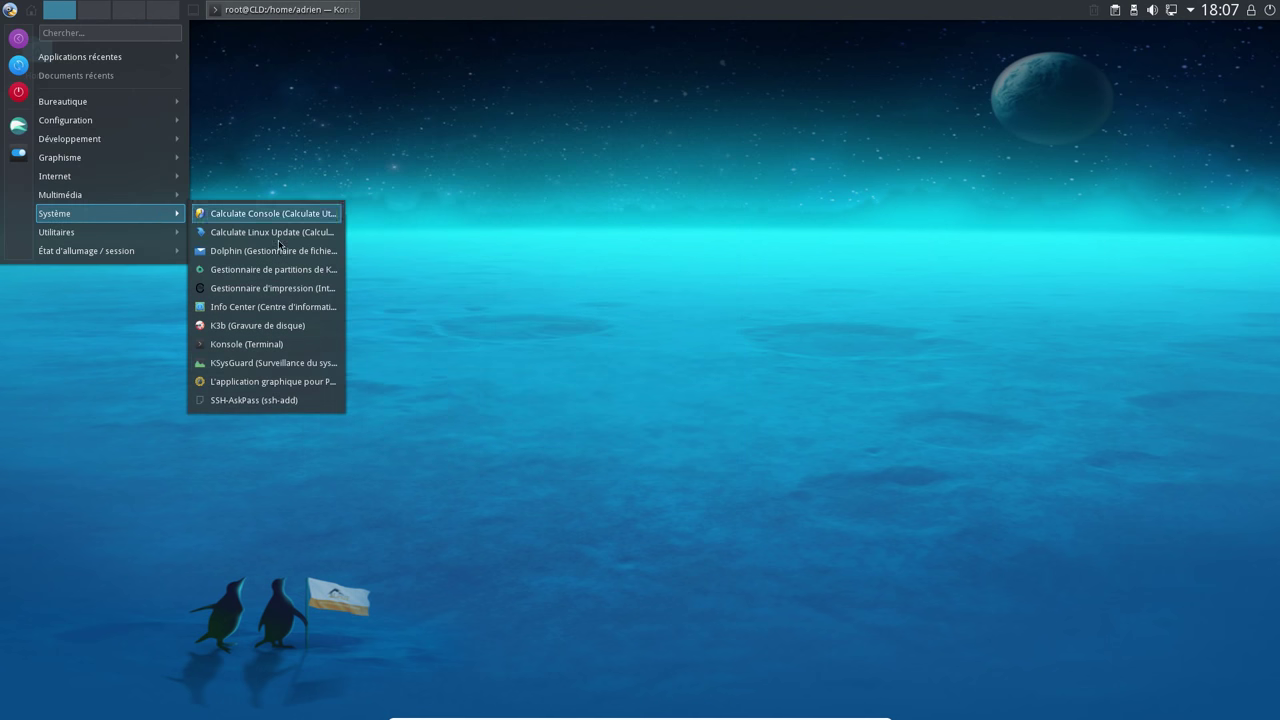
click(268, 378)
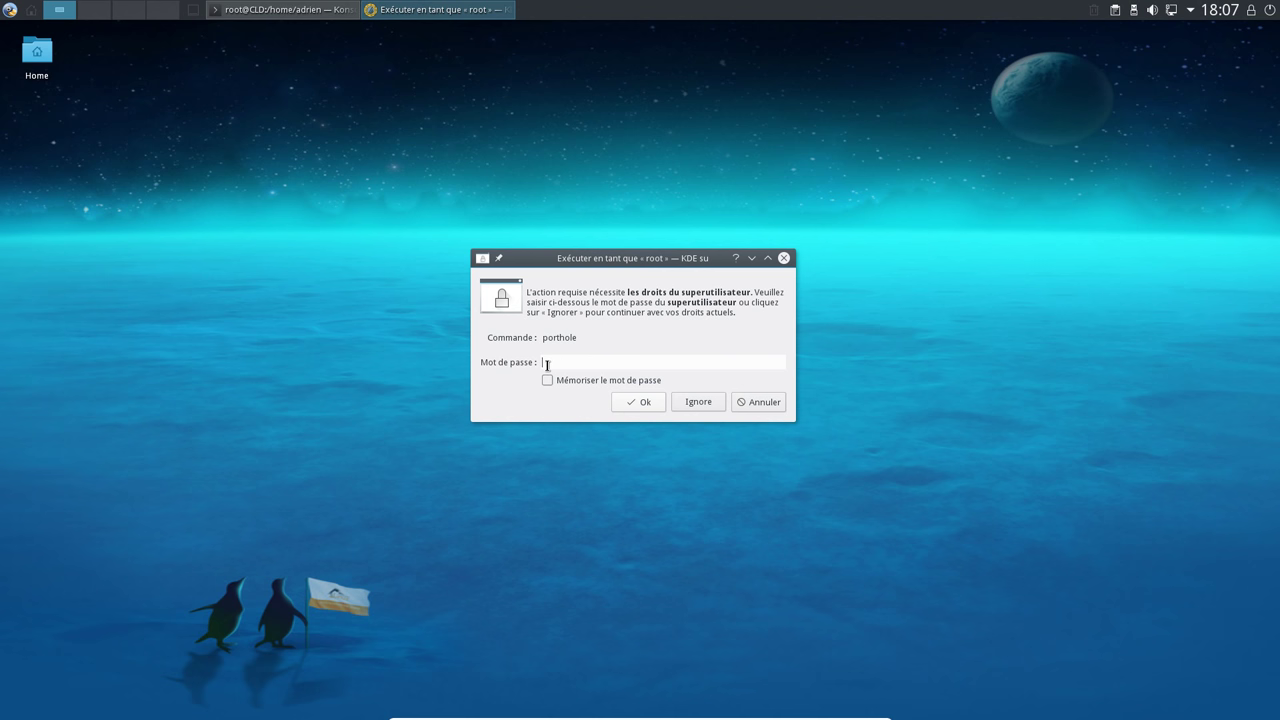
text(•••)
click(627, 402)
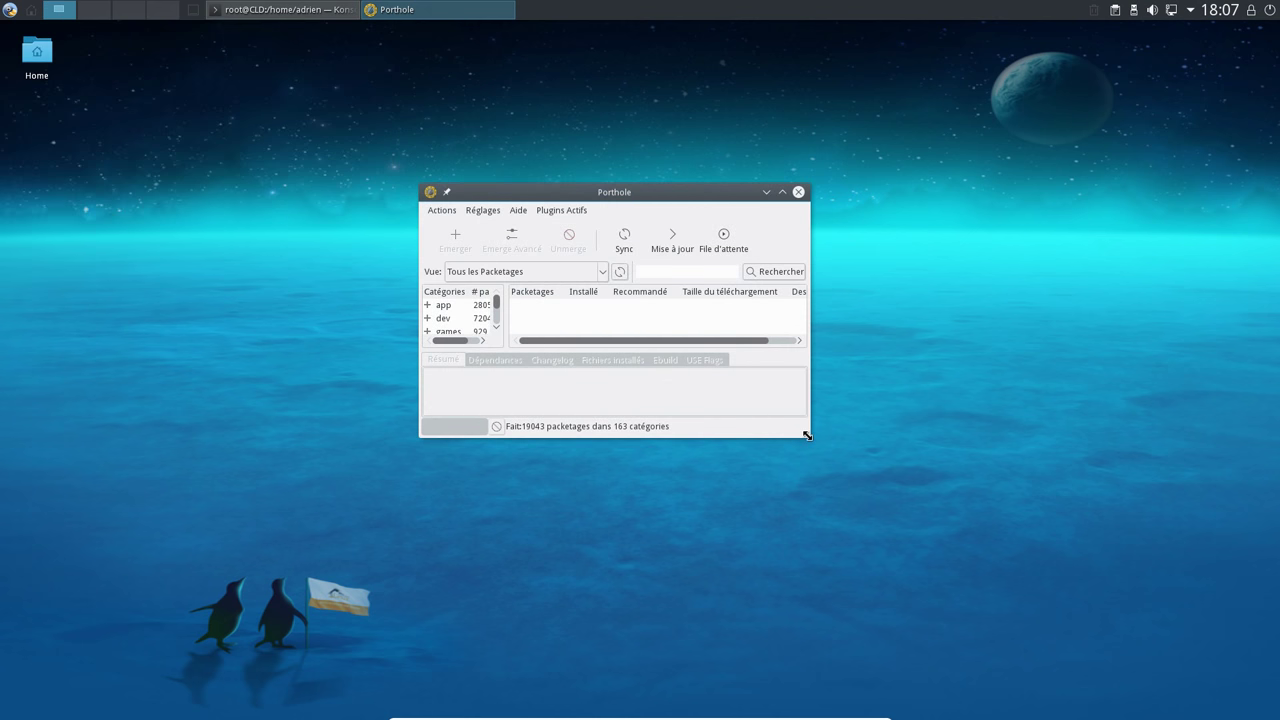
drag(808, 438, 995, 600)
drag(612, 349, 611, 434)
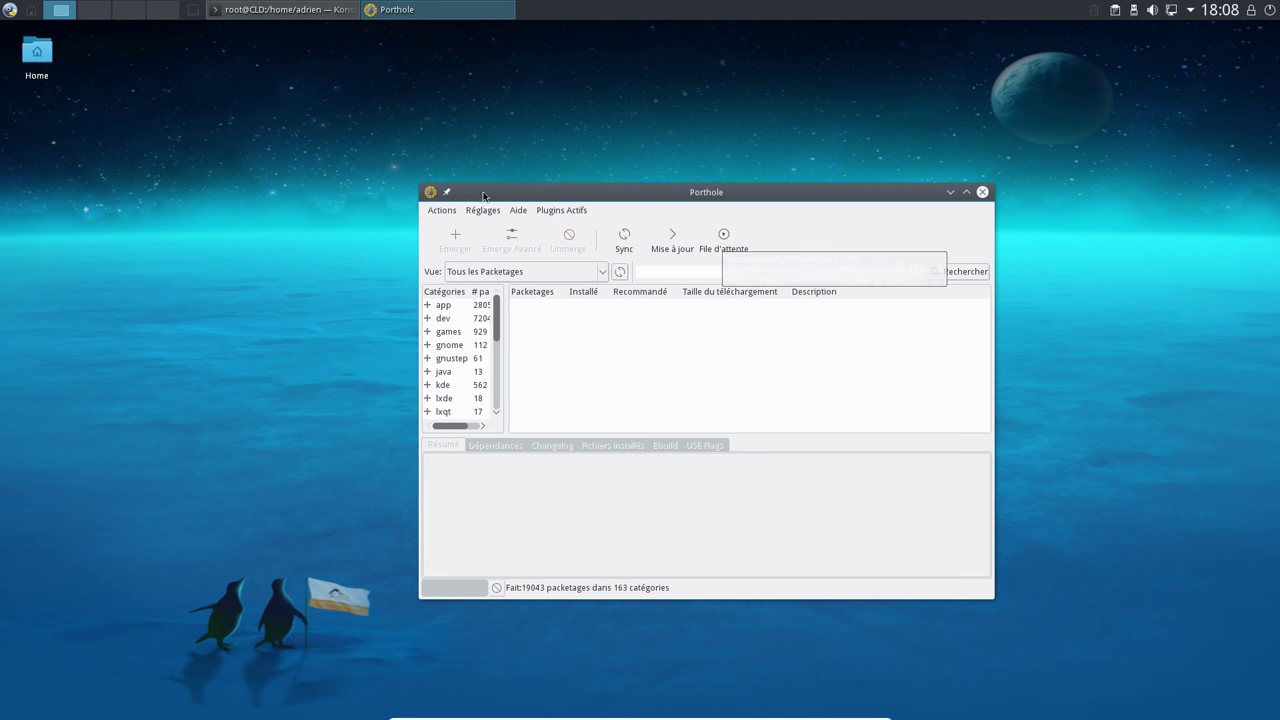
Check the desktop launcher's Internet applications and search Porthole's packages for firefox.
click(8, 11)
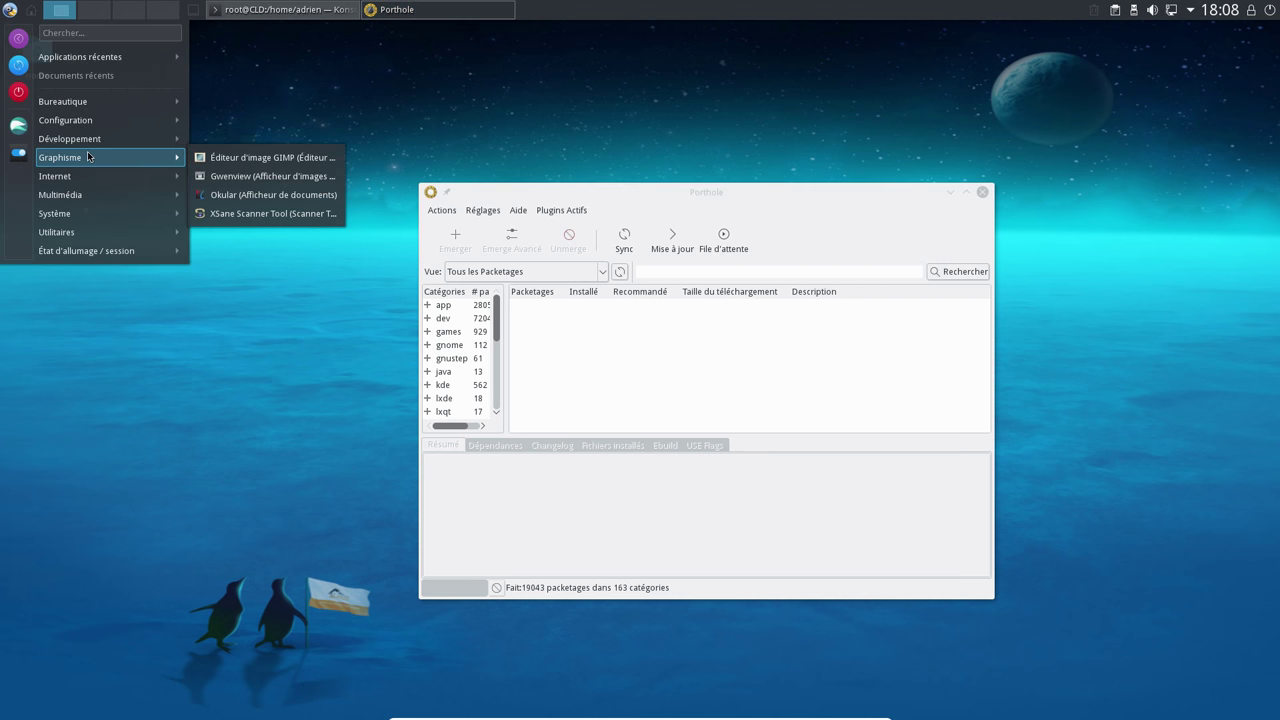
mouse_move(87, 178)
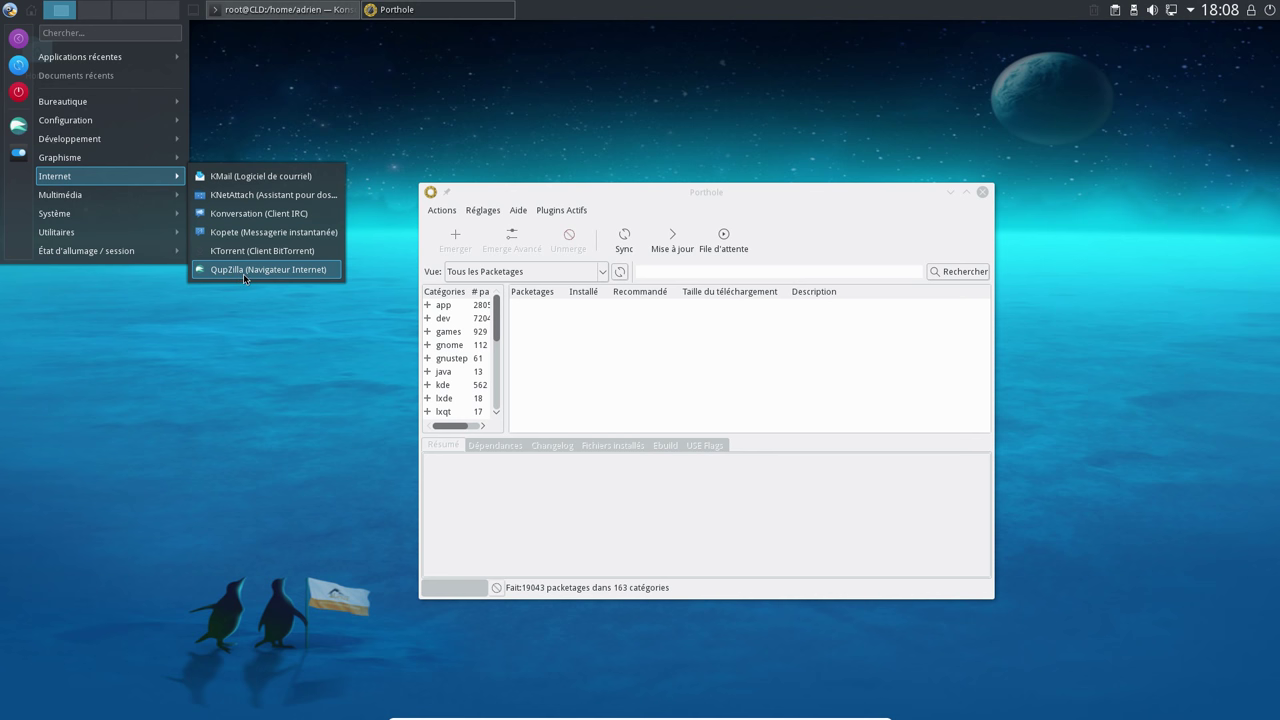
click(720, 272)
text(firefox)
key(Return)
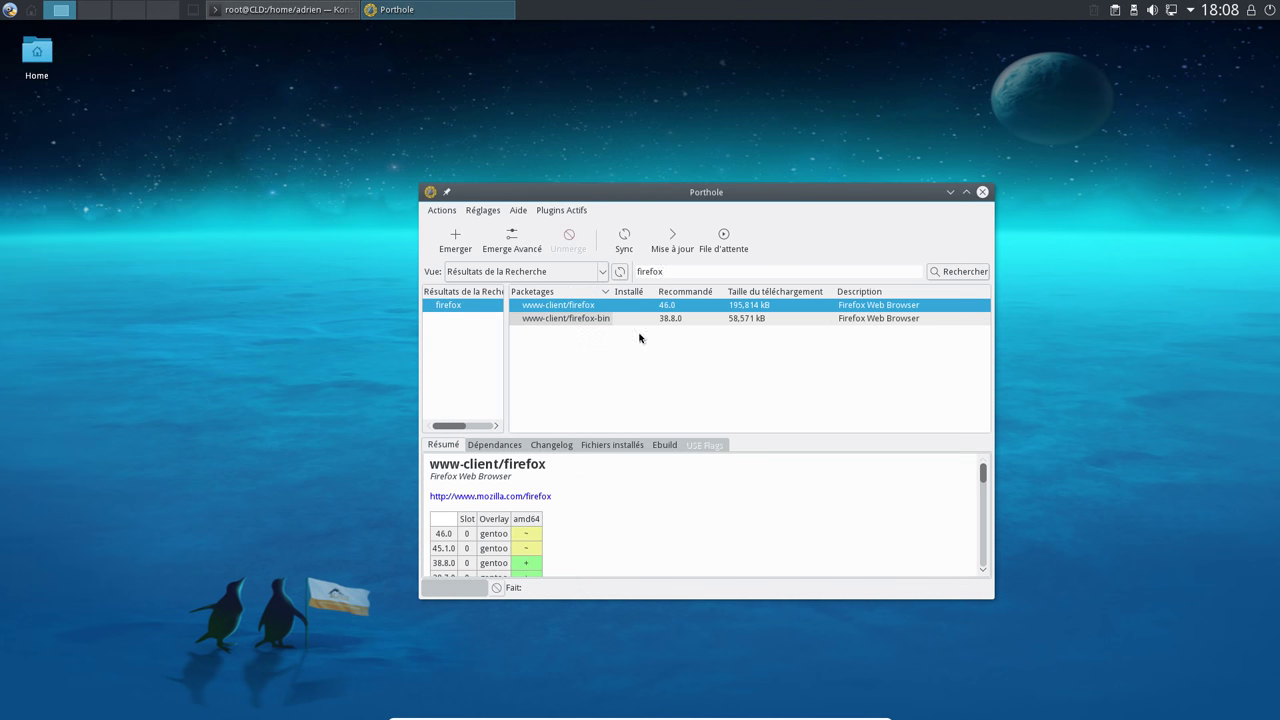
Emerge the www-client/firefox package and enlarge the Porthole-Terminal window.
right_click(583, 308)
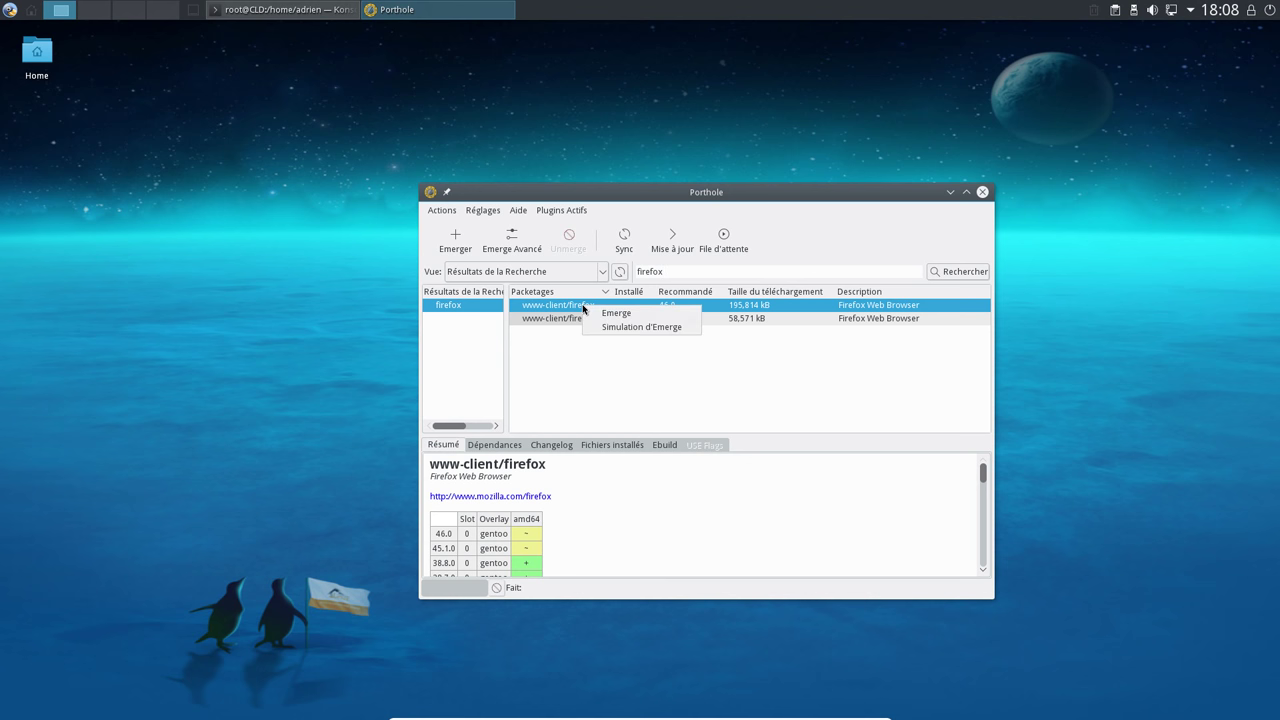
click(615, 312)
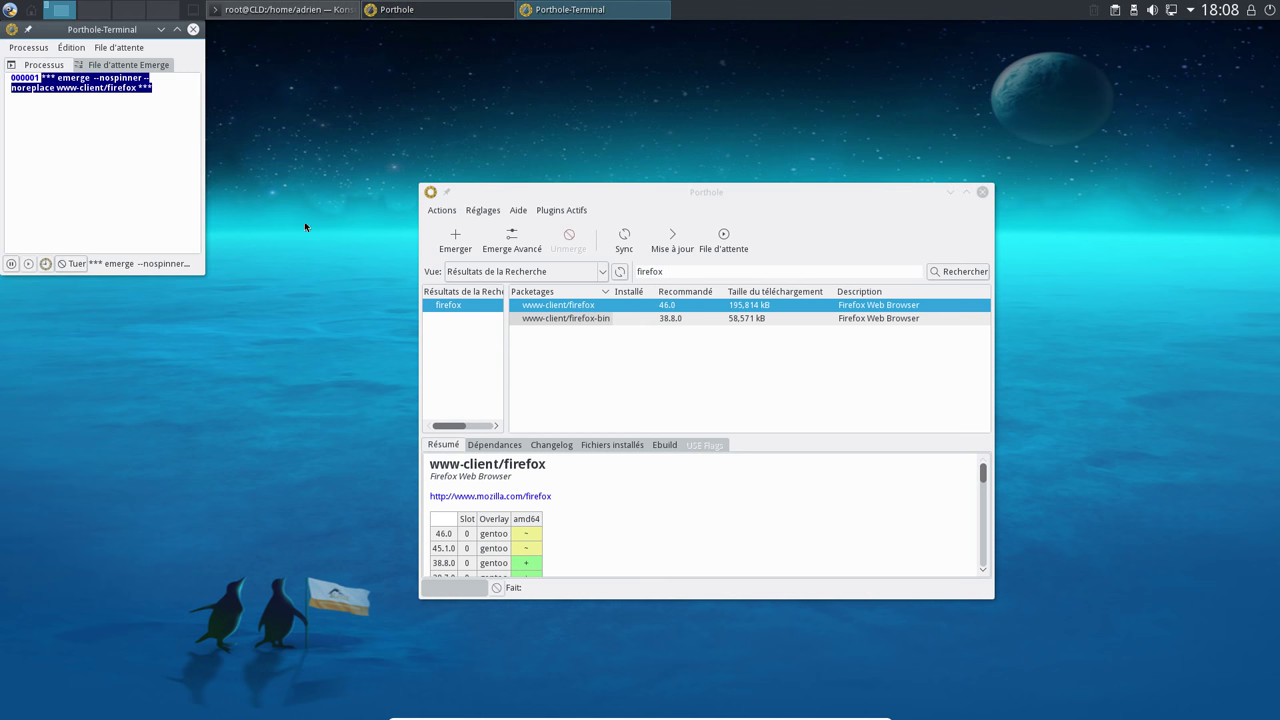
drag(192, 267, 418, 326)
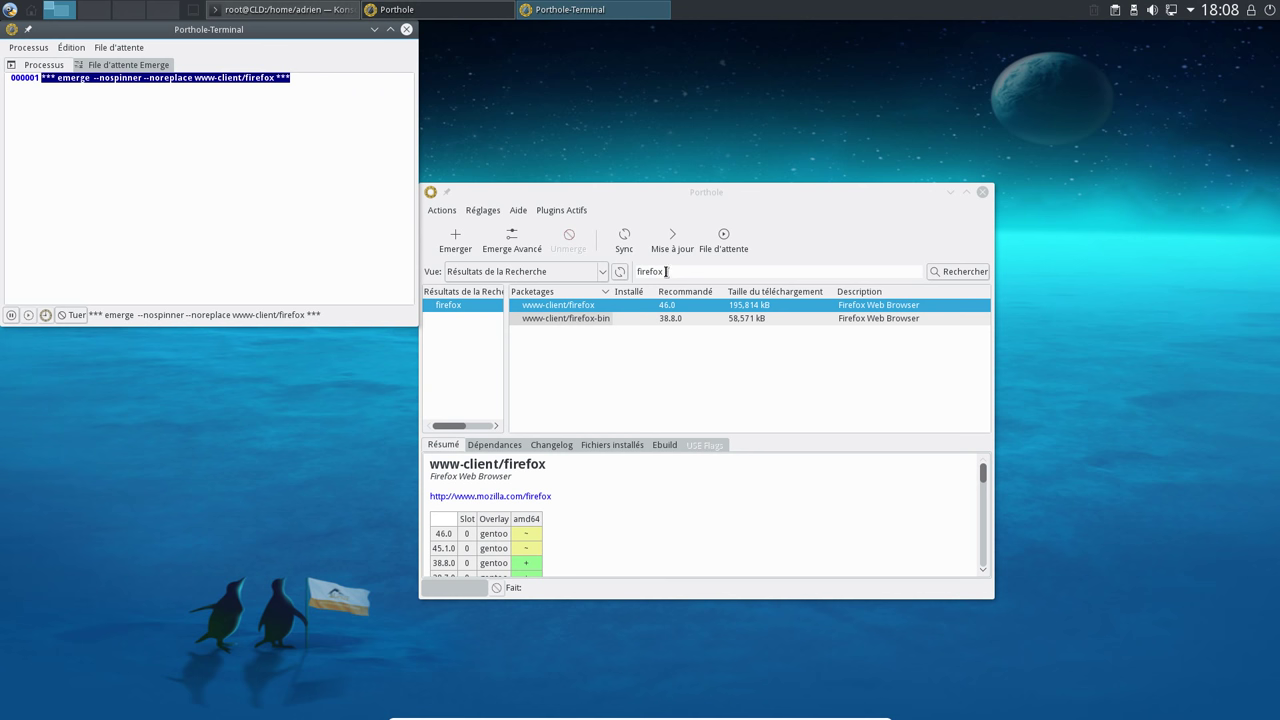
Search the packages for qupzilla and queue www-client/qupzilla for unmerging, checking the emerge queue and process output.
drag(700, 274, 592, 268)
text(qupzilla)
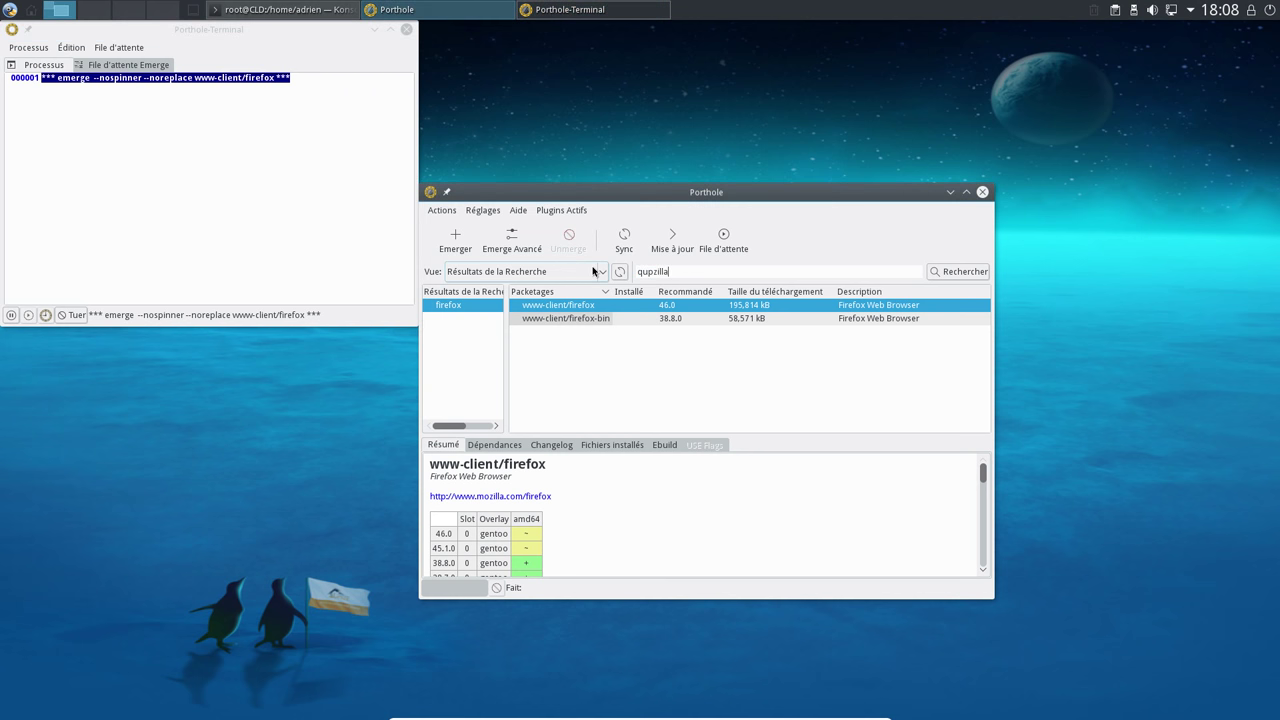
key(Return)
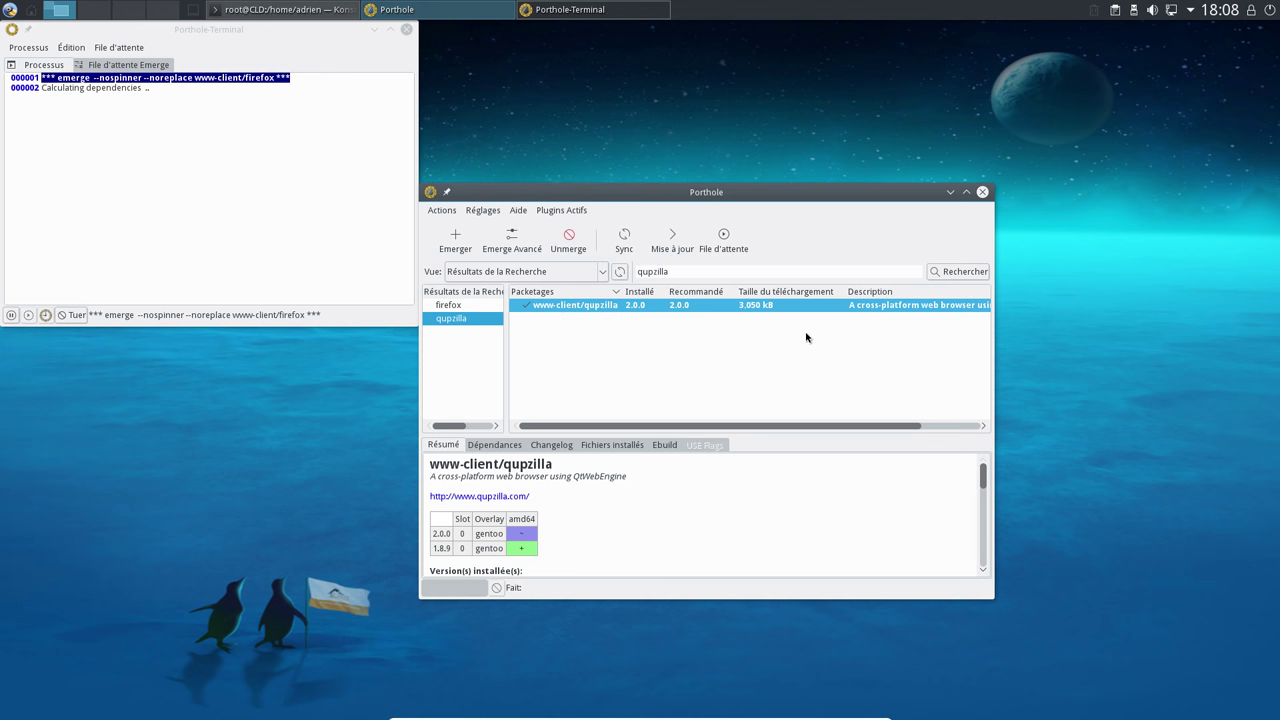
drag(594, 196, 676, 150)
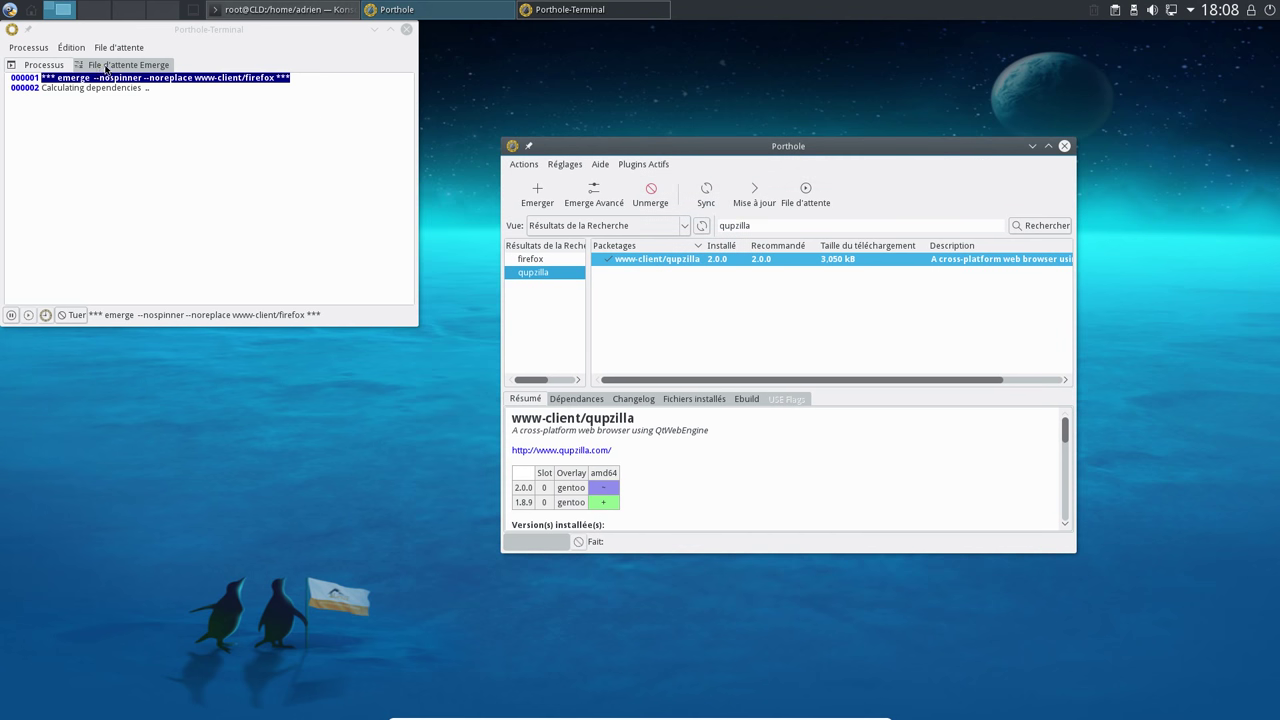
click(105, 66)
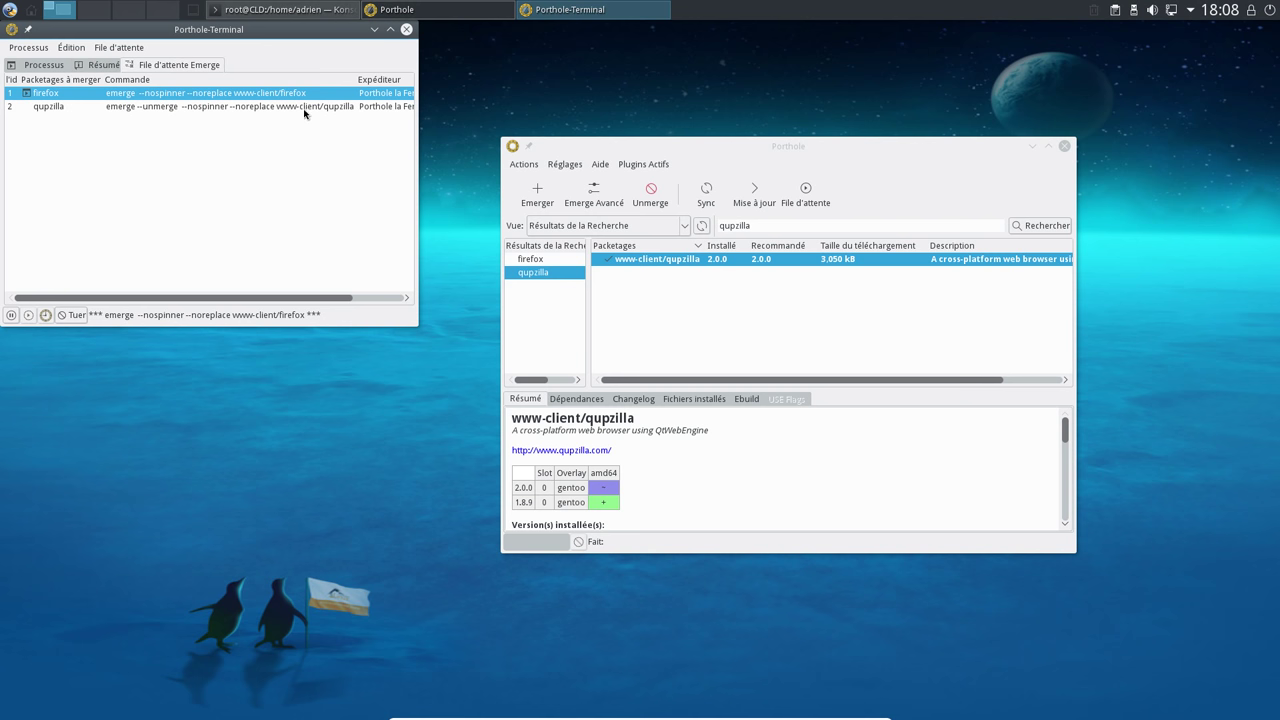
click(36, 66)
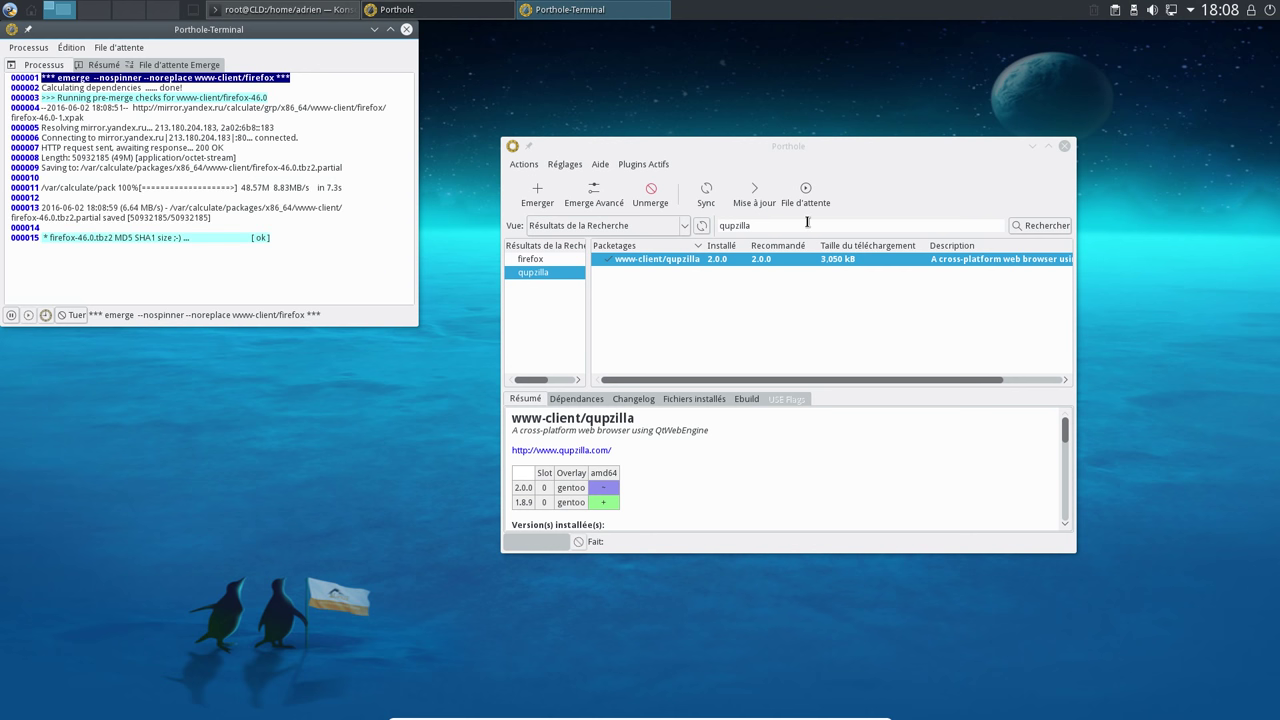
Search the packages for opera and select www-client/opera-developer.
click(672, 214)
key(BackSpace)
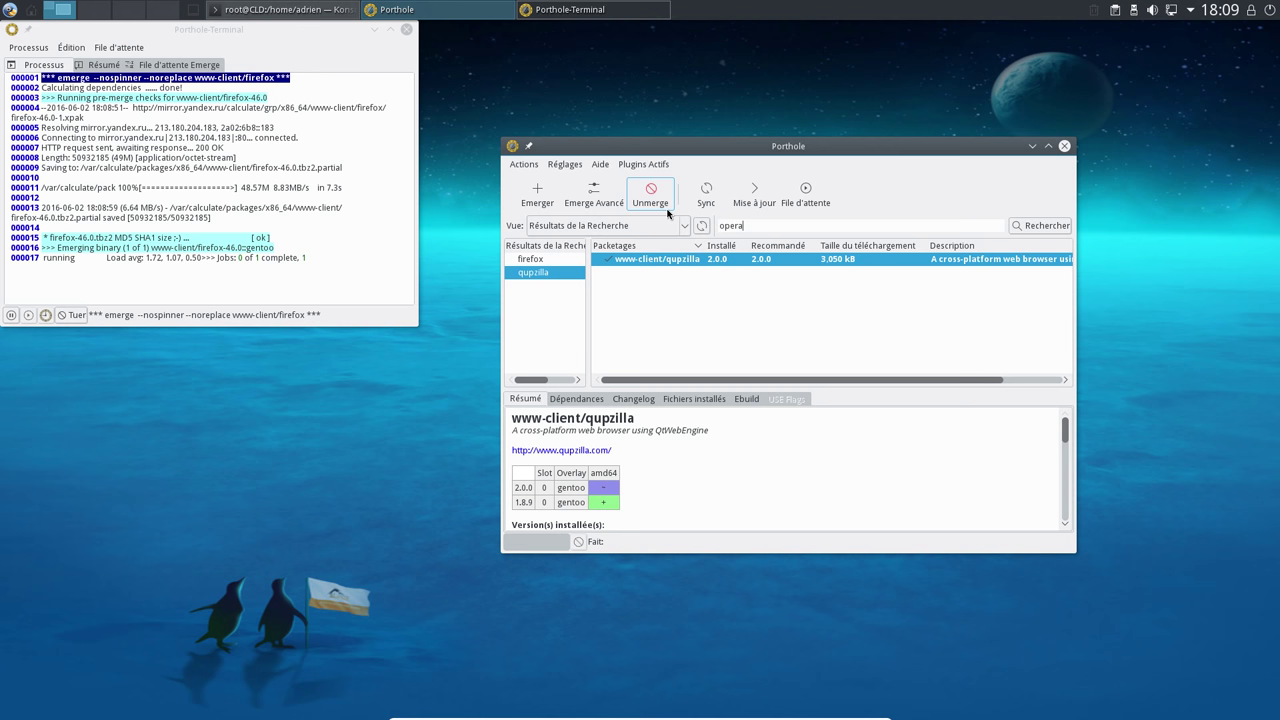
key(Return)
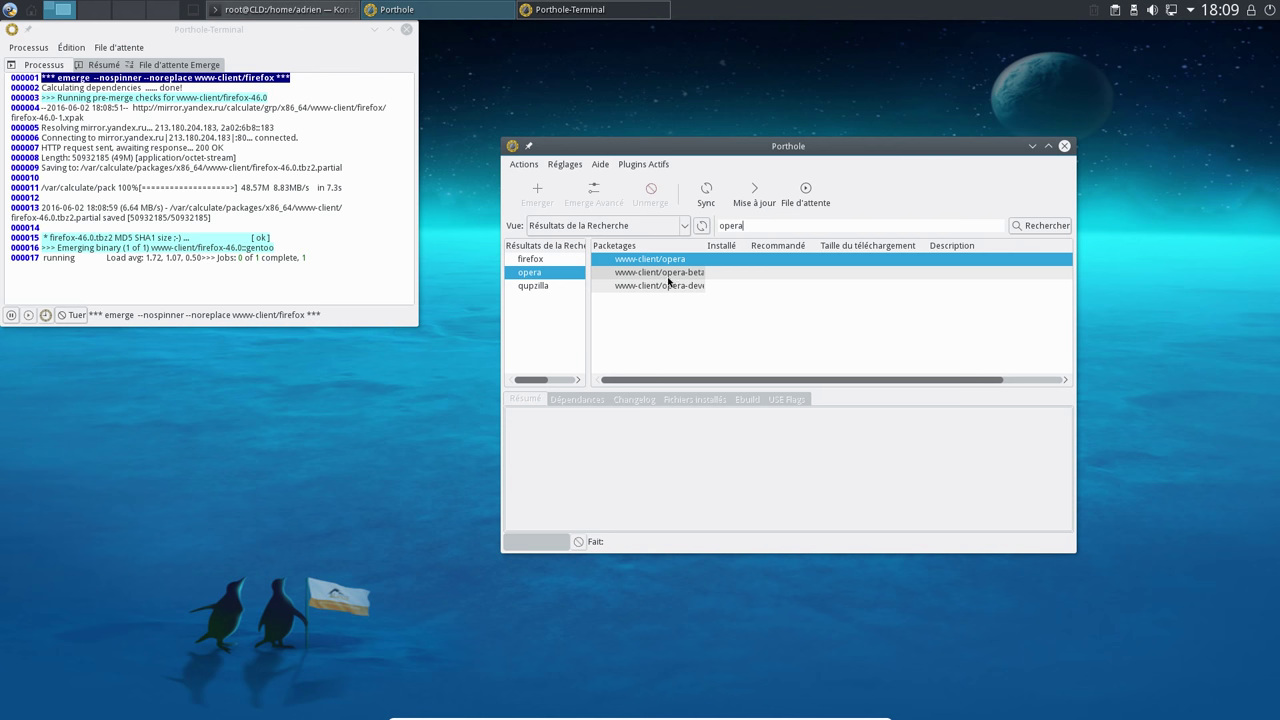
Switch to the Konsole root terminal and query opera-dev with eix, highlighting the package's available versions.
click(293, 10)
text(eix )
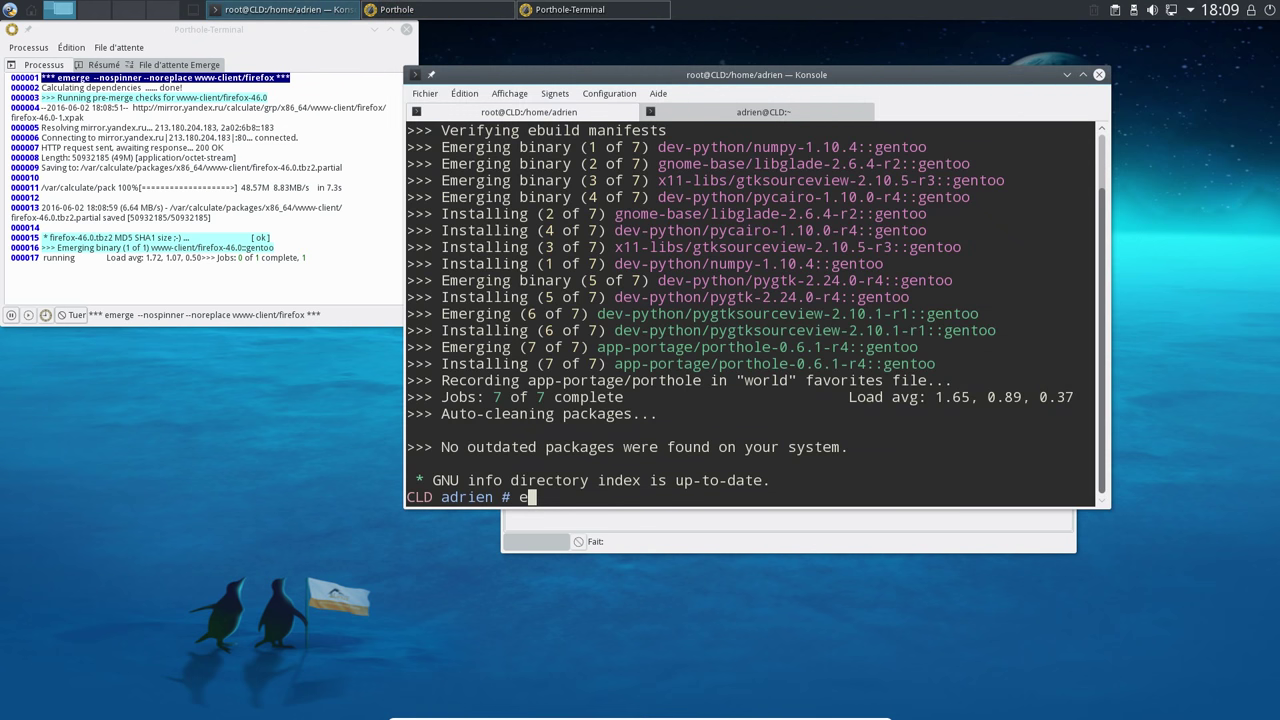
text(opera)
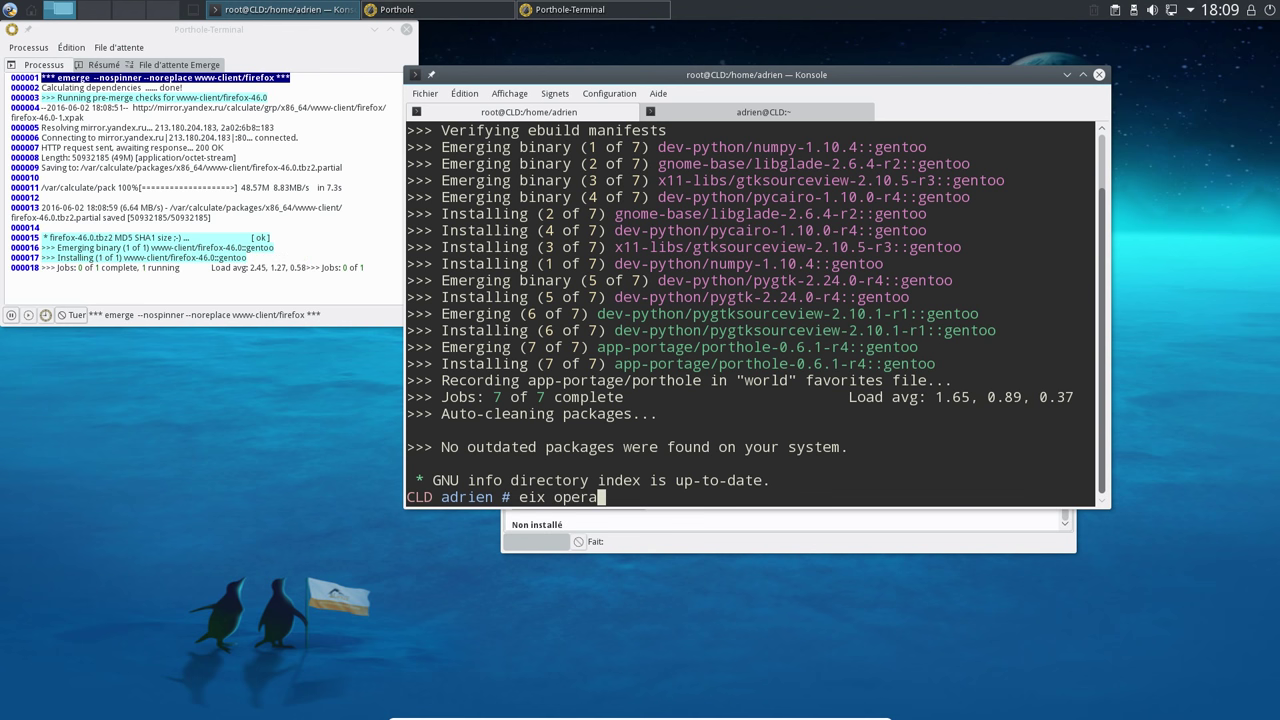
text(-dev)
key(Return)
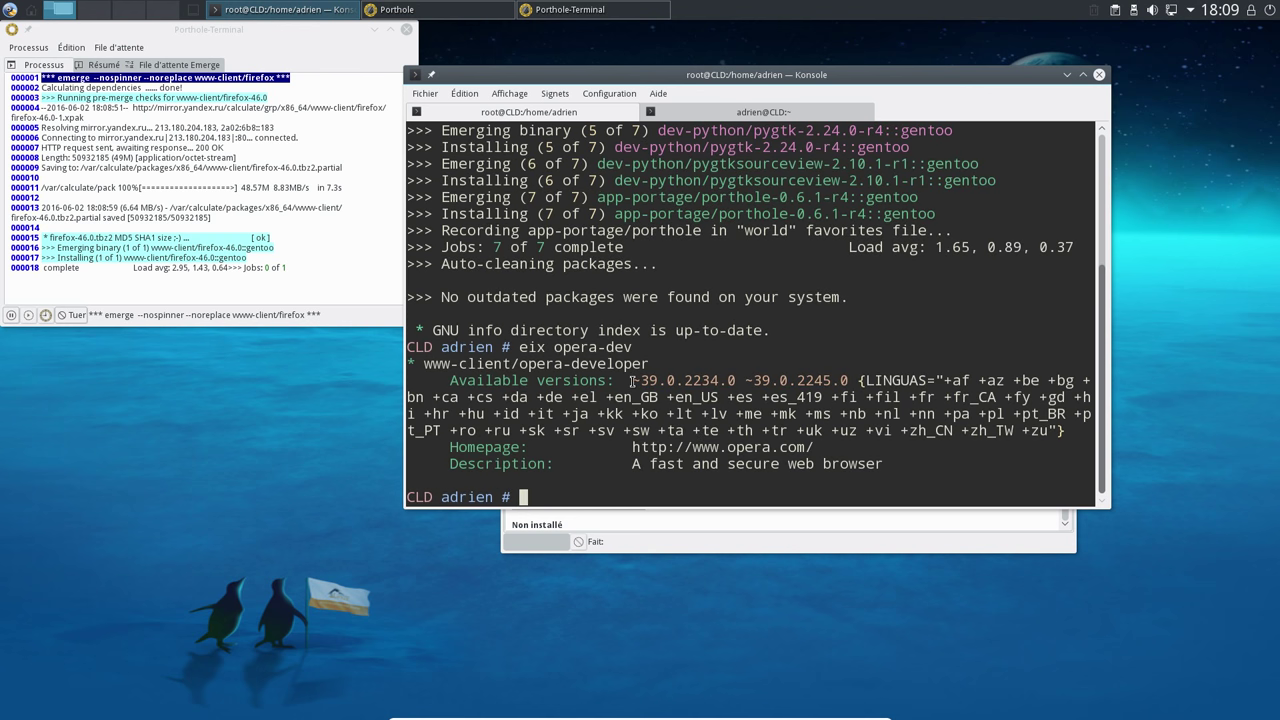
drag(632, 381, 848, 381)
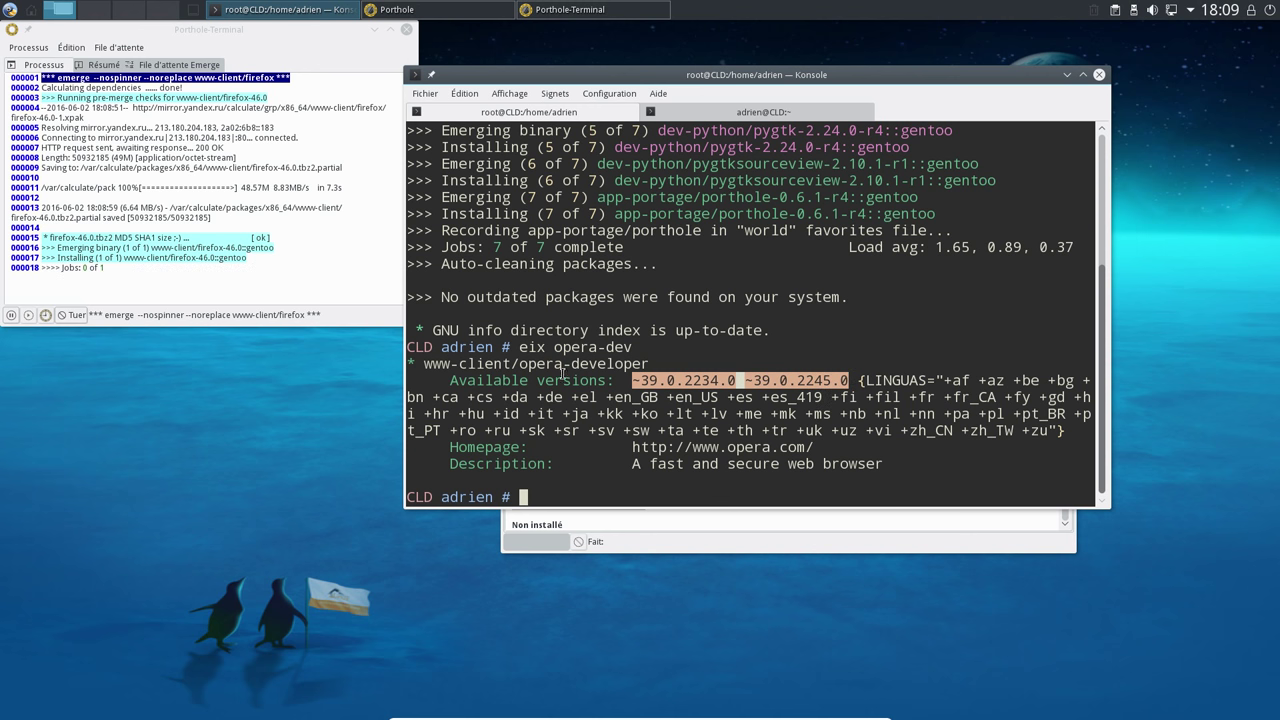
click(613, 364)
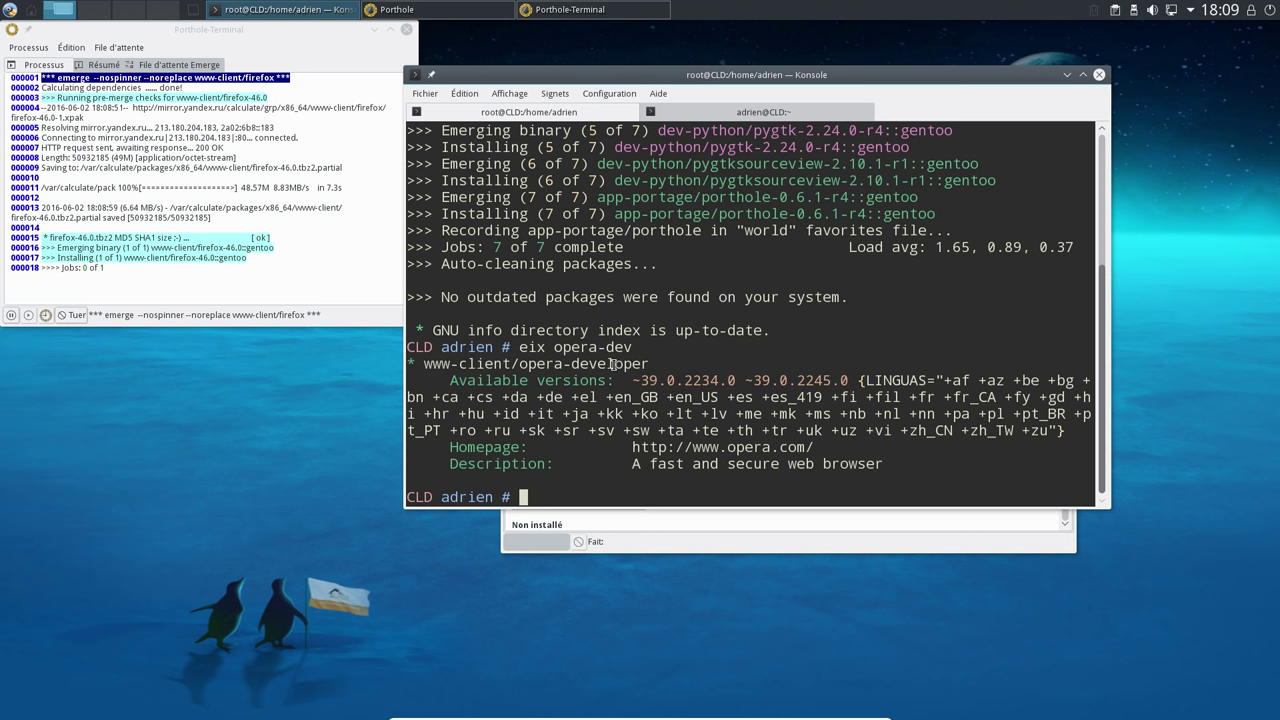
Display /etc/portage/package.keywords/custom with the more command and minimize the terminal to return to Porthole.
text(more /etc/p)
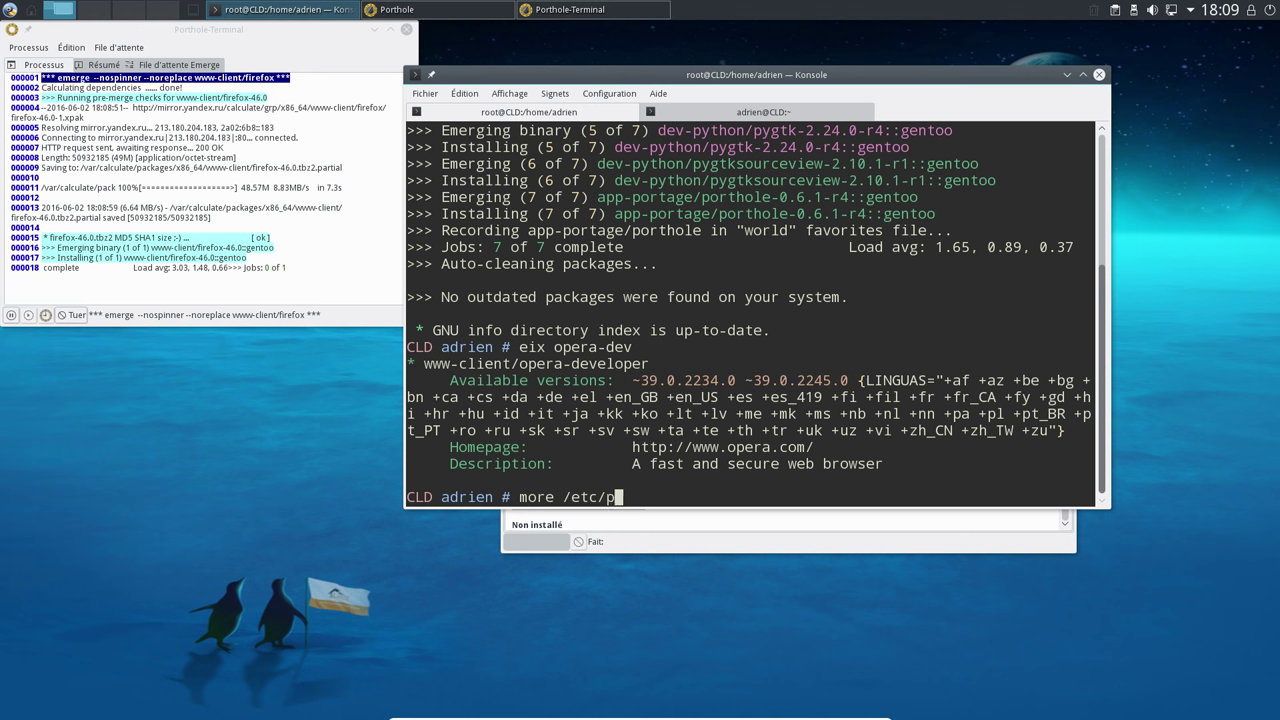
text(ortage/package.aa)
key(BackSpace)
key(BackSpace)
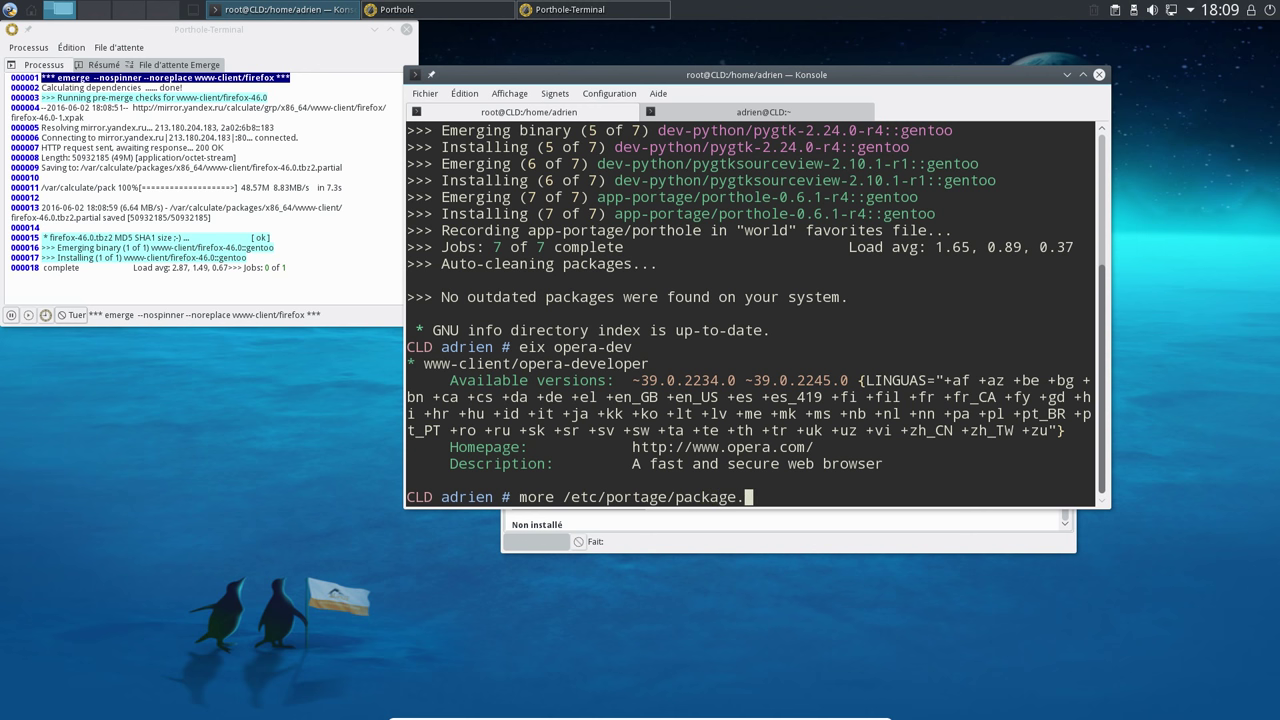
text(key)
key(Tab)
key(Tab)
key(Return)
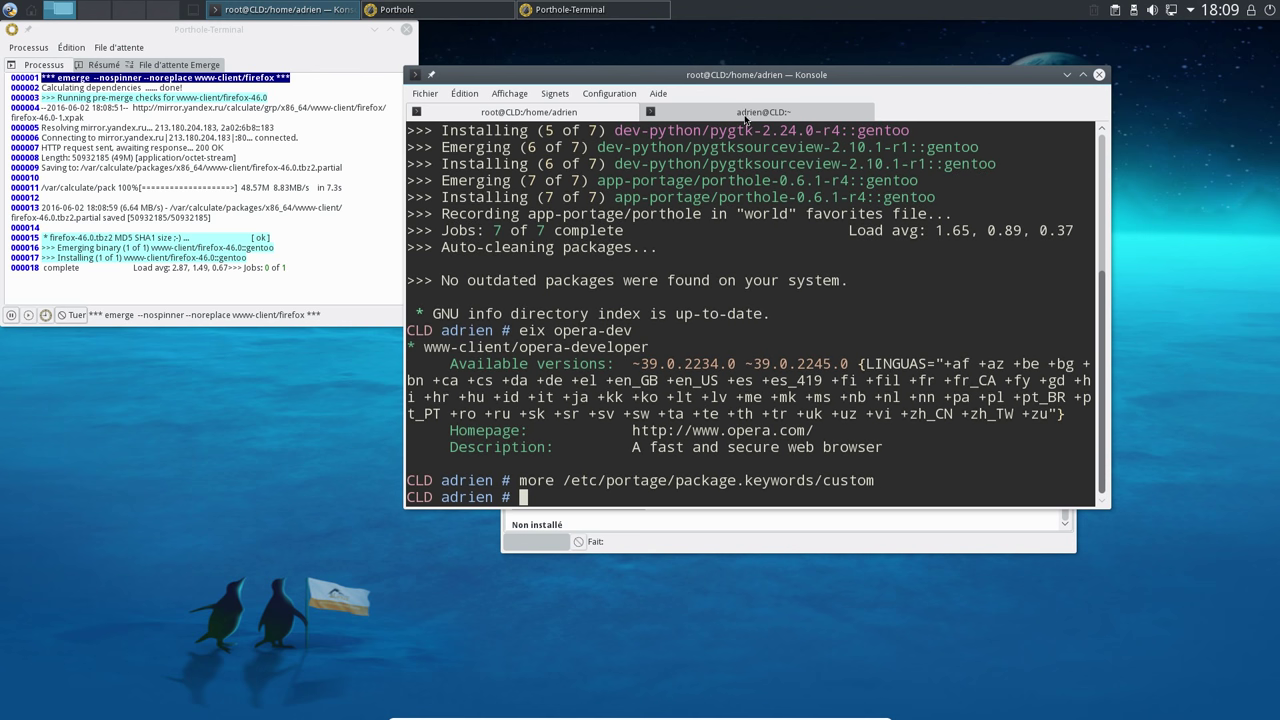
click(1067, 75)
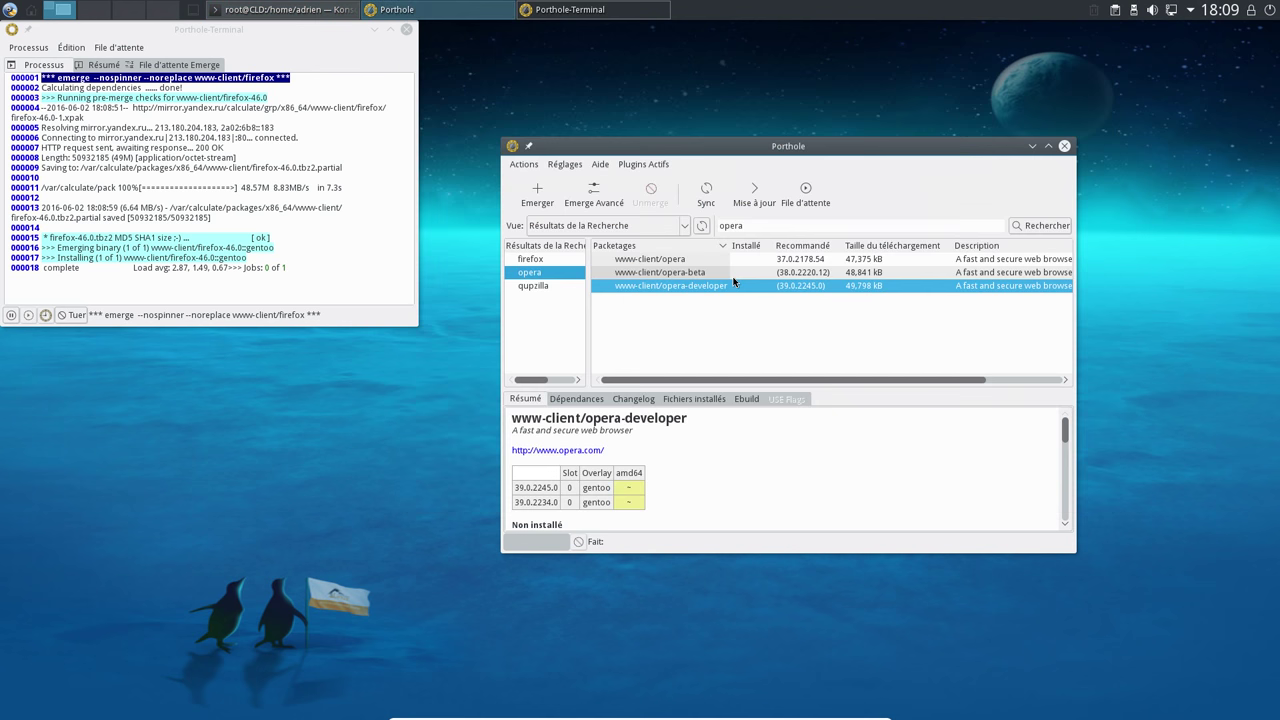
Add the ~amd64 keyword for www-client/opera-developer to the custom file in /etc/portage/package.keywords.
right_click(682, 288)
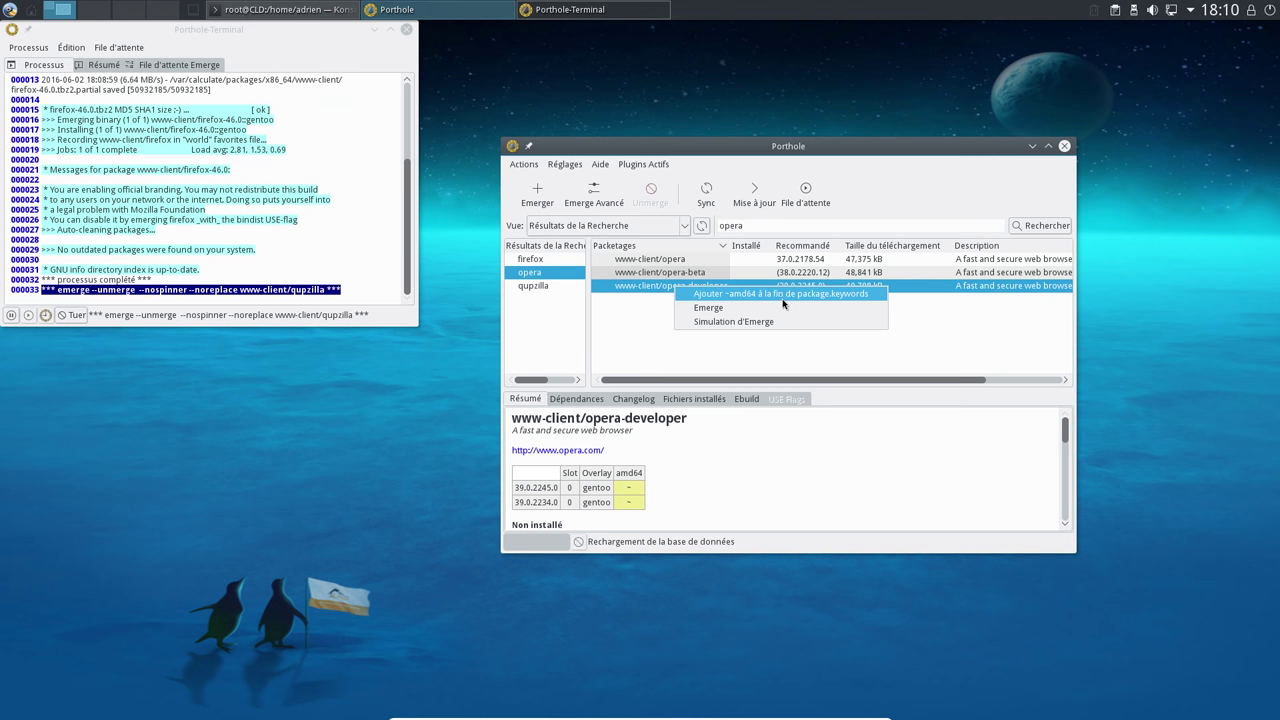
click(843, 294)
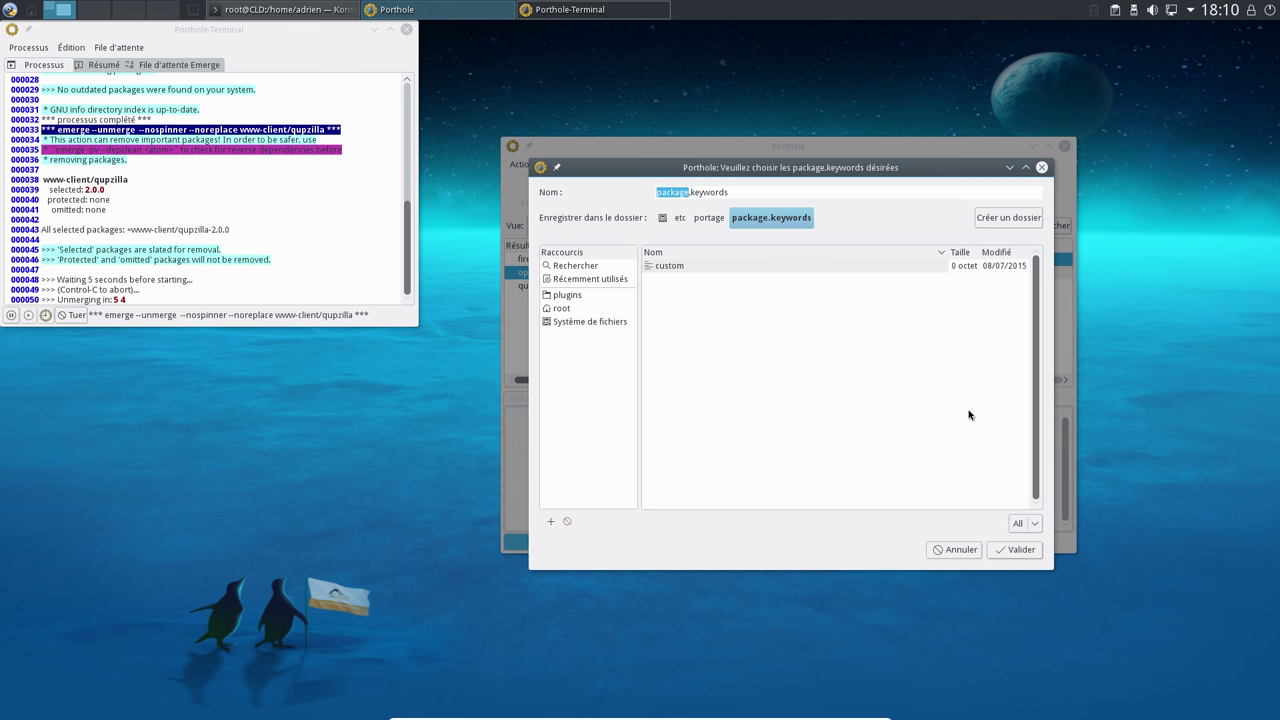
click(679, 264)
click(1014, 550)
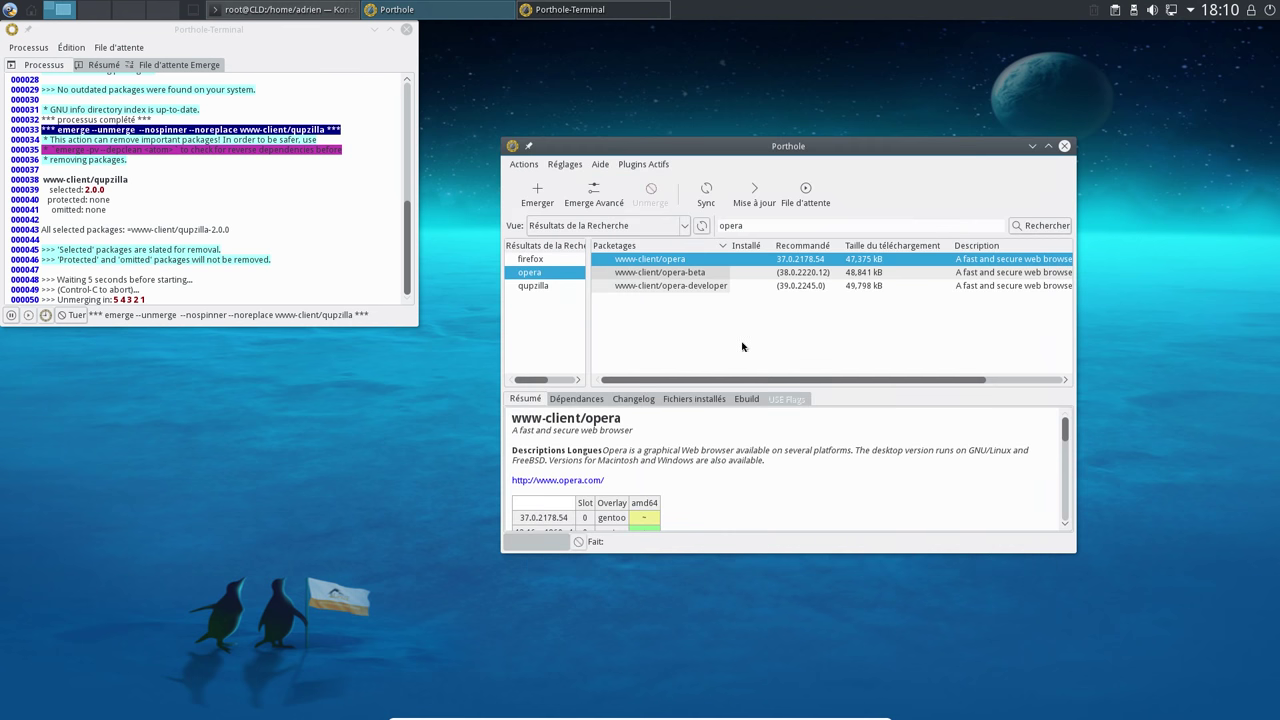
Switch to the Konsole root terminal, display /etc/portage/package.keywords/custom again with more, and highlight the opera-developer entry.
click(244, 17)
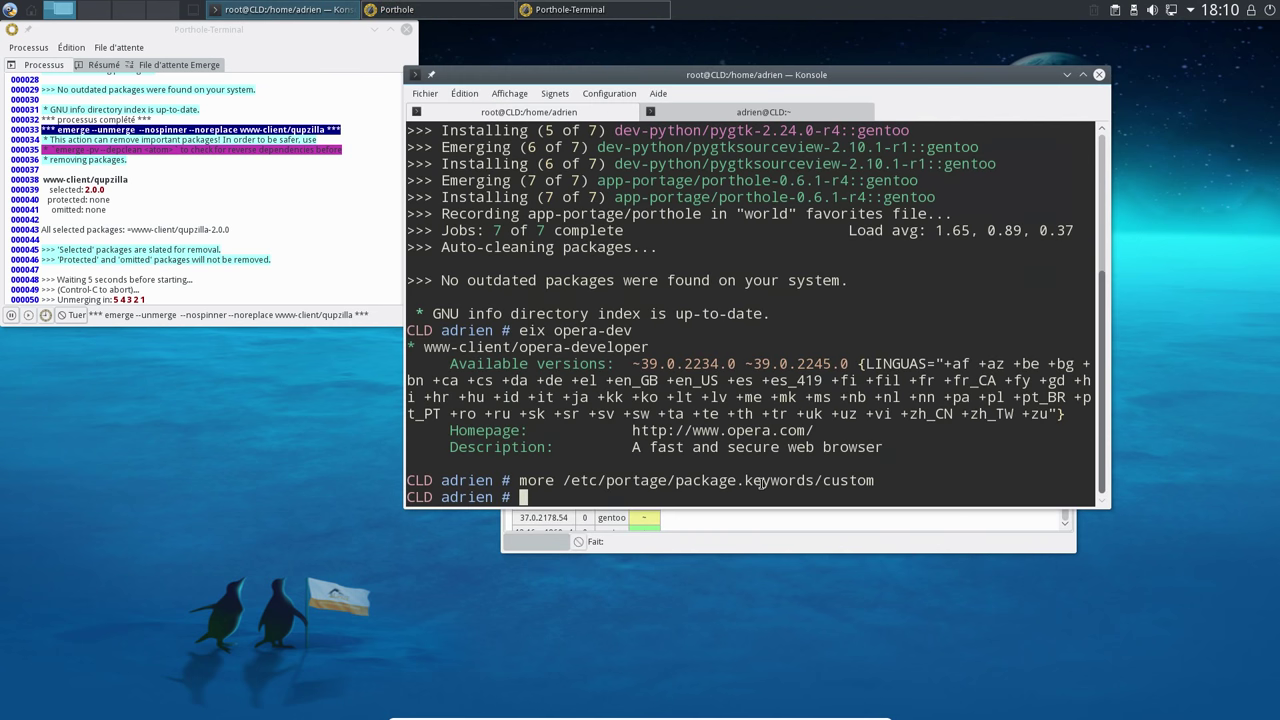
key(Up)
key(Return)
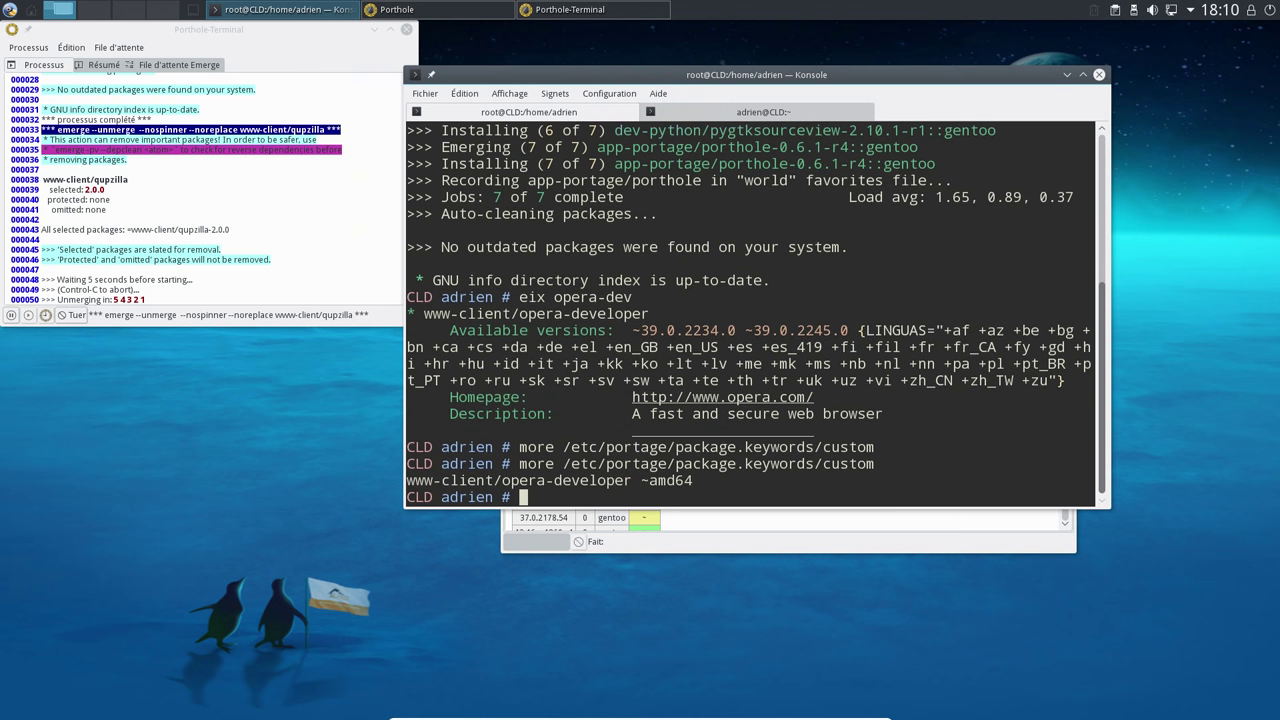
drag(700, 484, 396, 481)
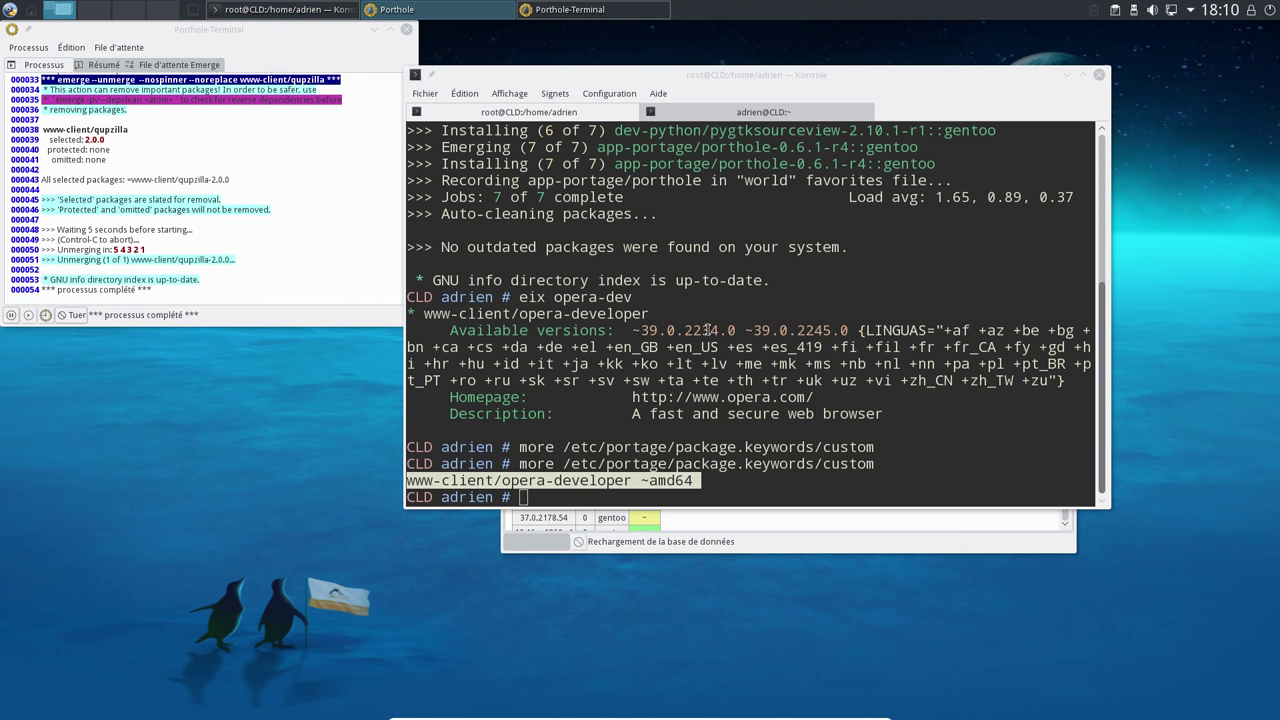
Query opera-dev again with eix, then return to Porthole and select www-client/opera-developer to check its versions.
click(704, 341)
key(Up)
key(Up)
key(Up)
key(Return)
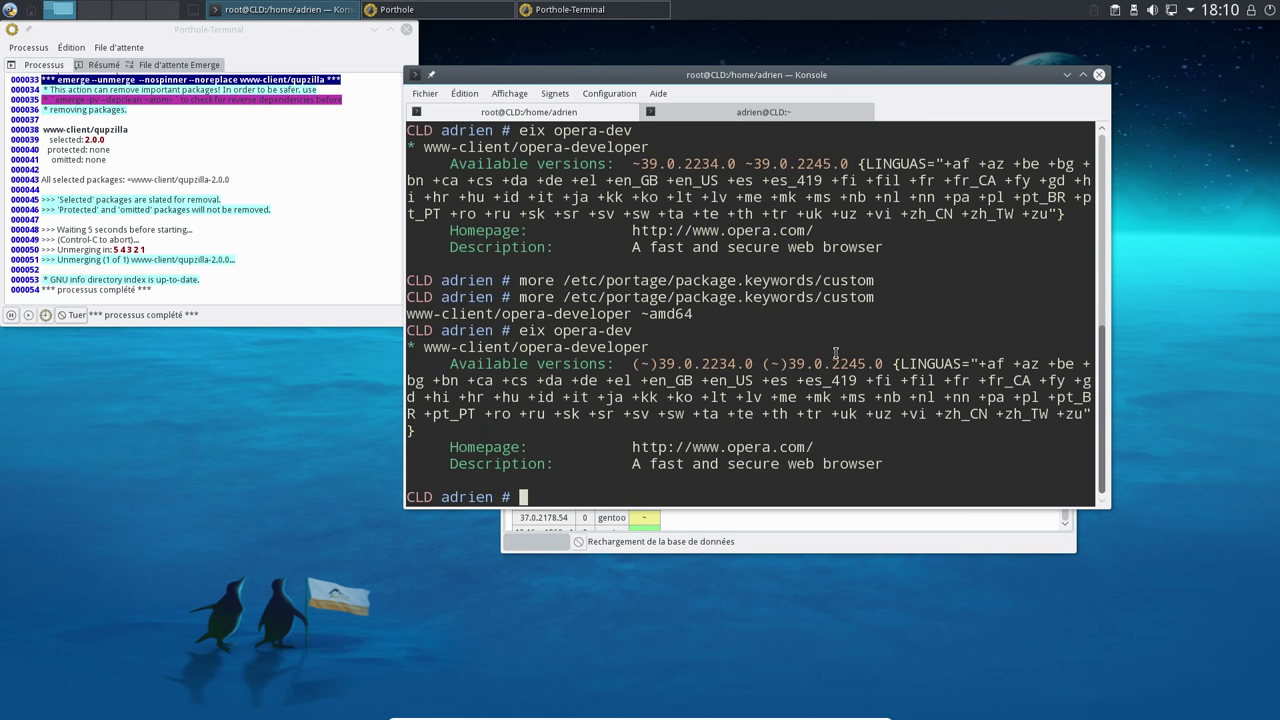
click(1067, 75)
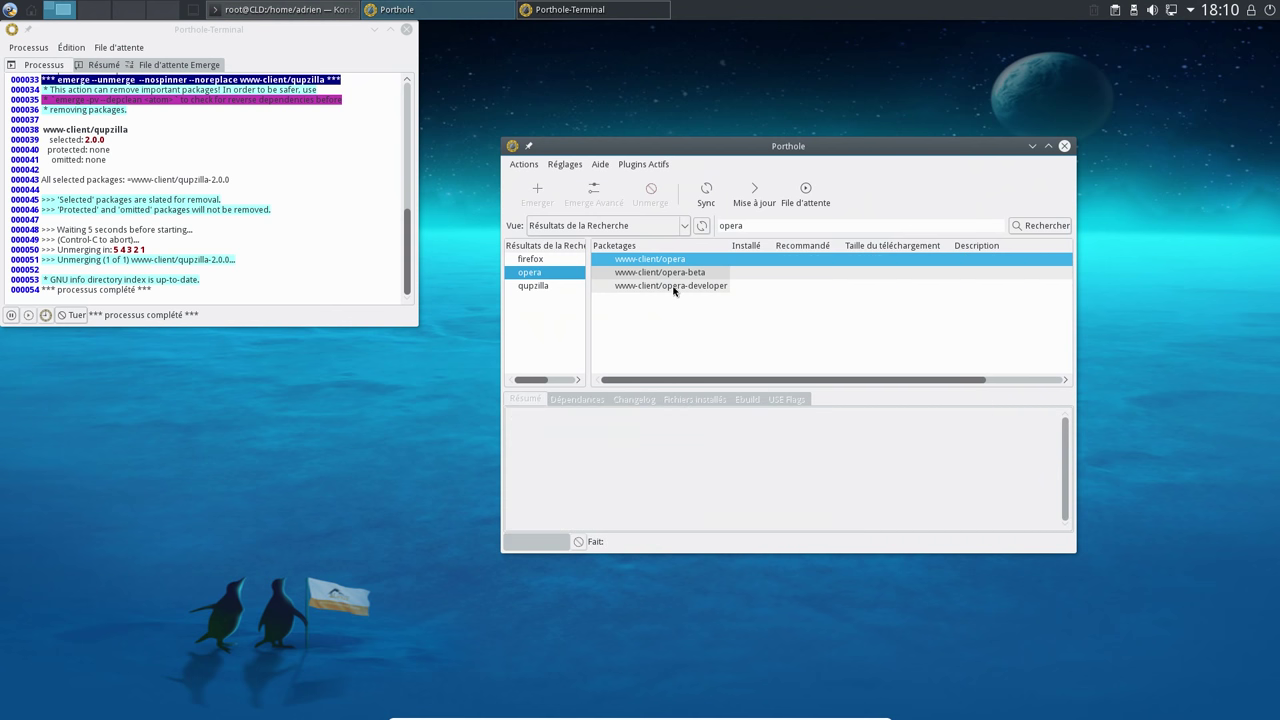
click(673, 287)
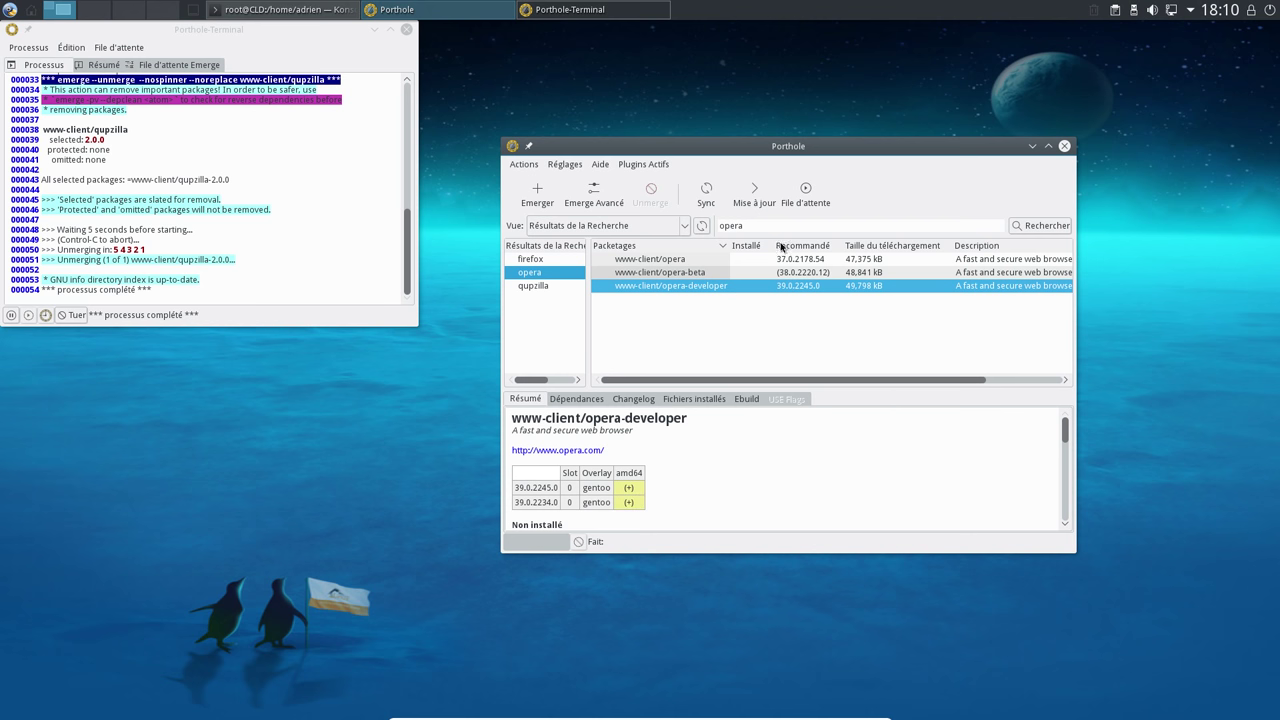
Add the ~amd64 keyword for www-client/opera-beta to the custom package.keywords file.
click(704, 274)
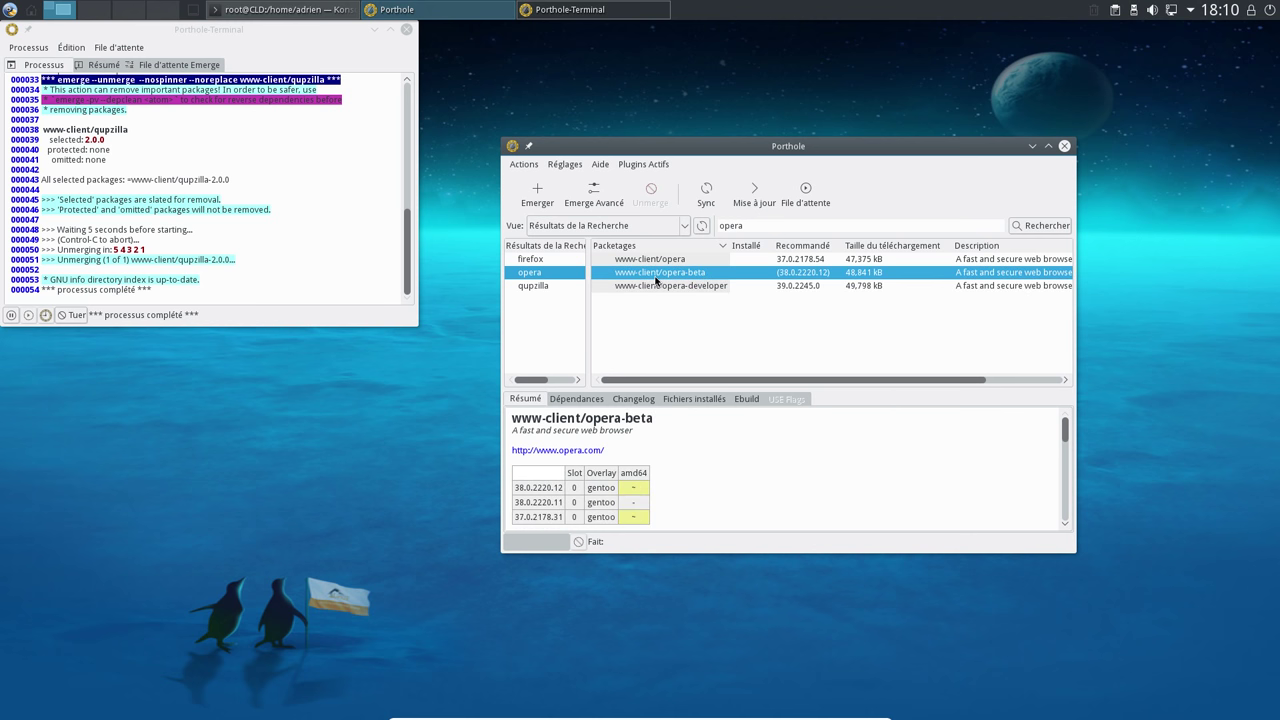
right_click(656, 281)
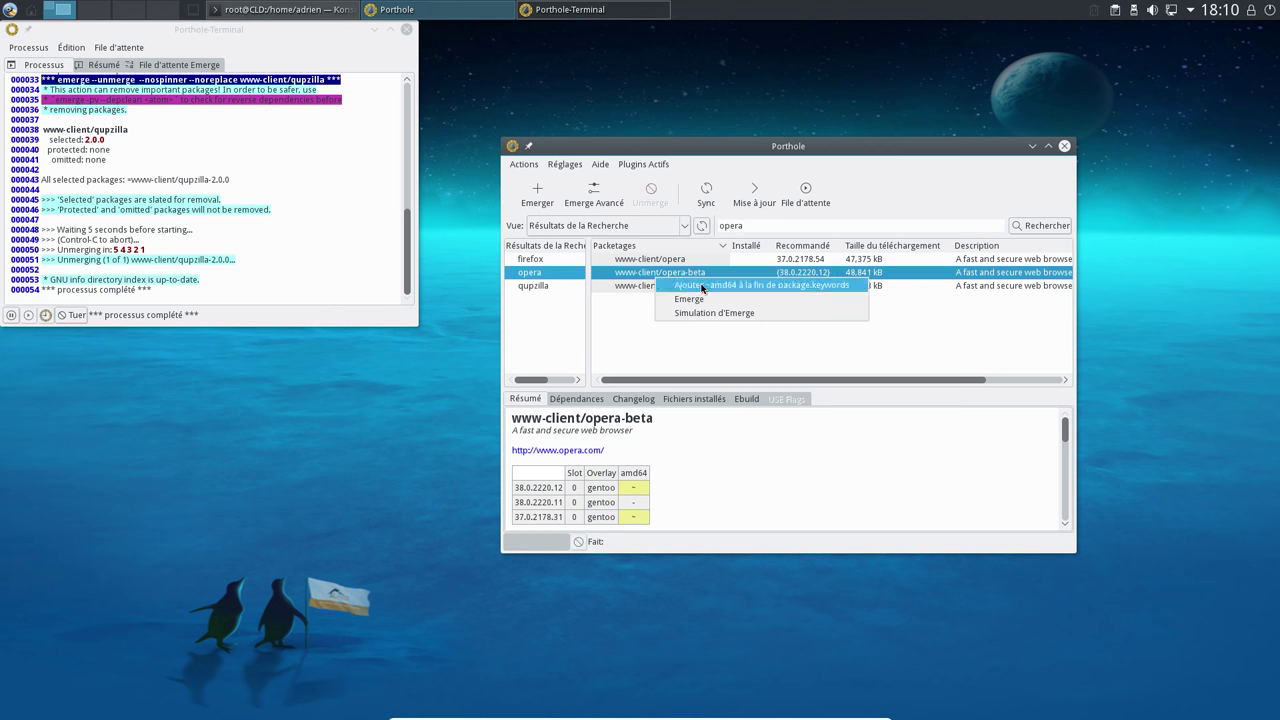
click(666, 287)
click(694, 268)
key(Return)
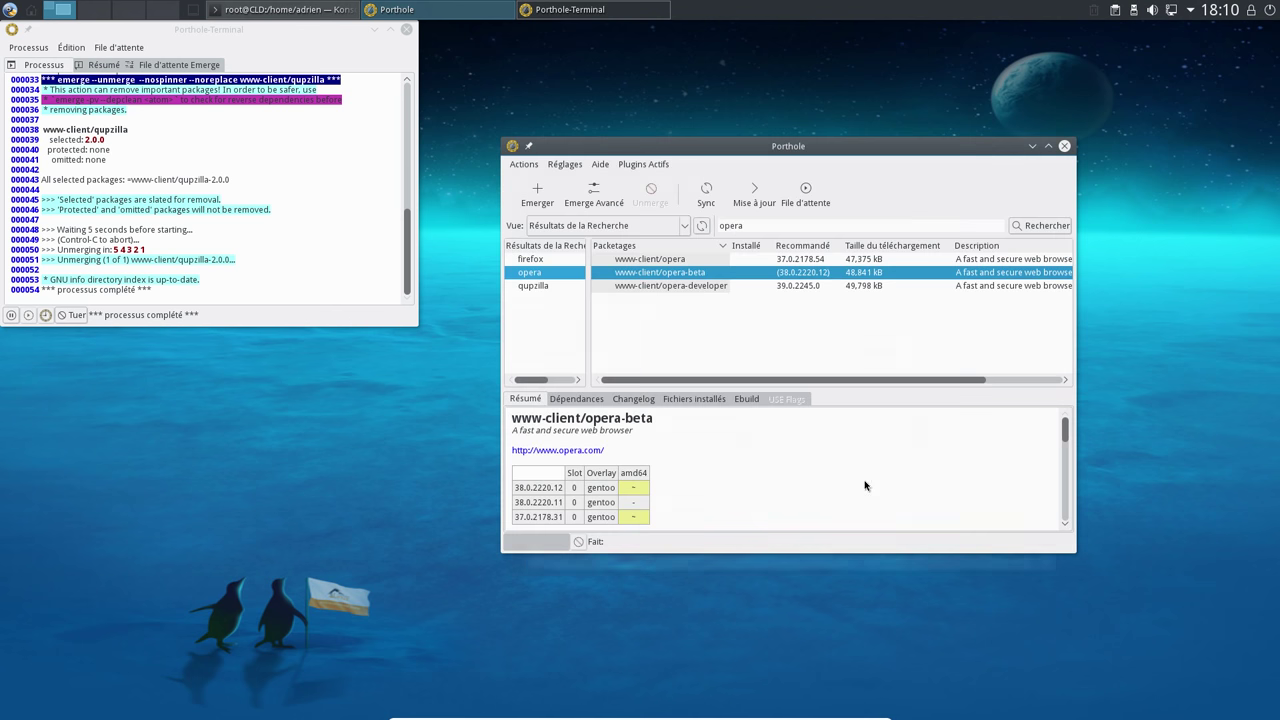
Check /etc/portage/package.keywords/custom with more in Konsole, highlight the opera-beta entry, and minimize the terminal.
click(238, 12)
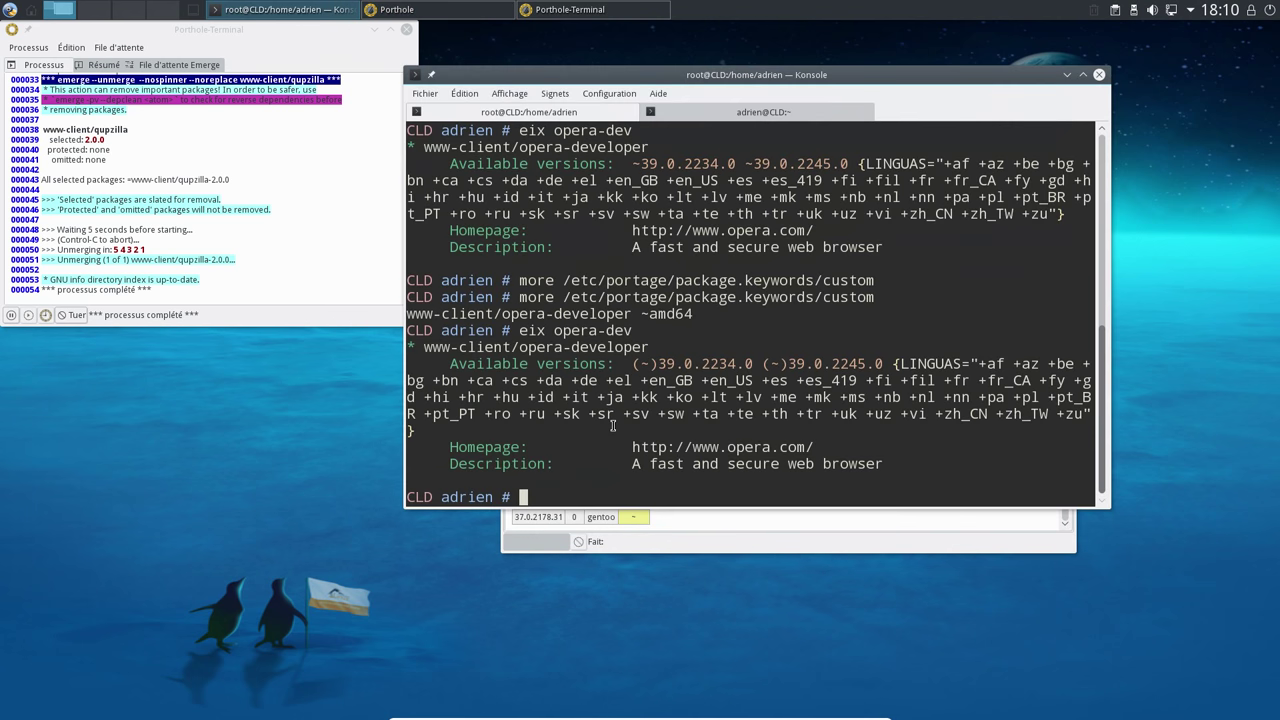
key(Up)
key(Up)
key(Return)
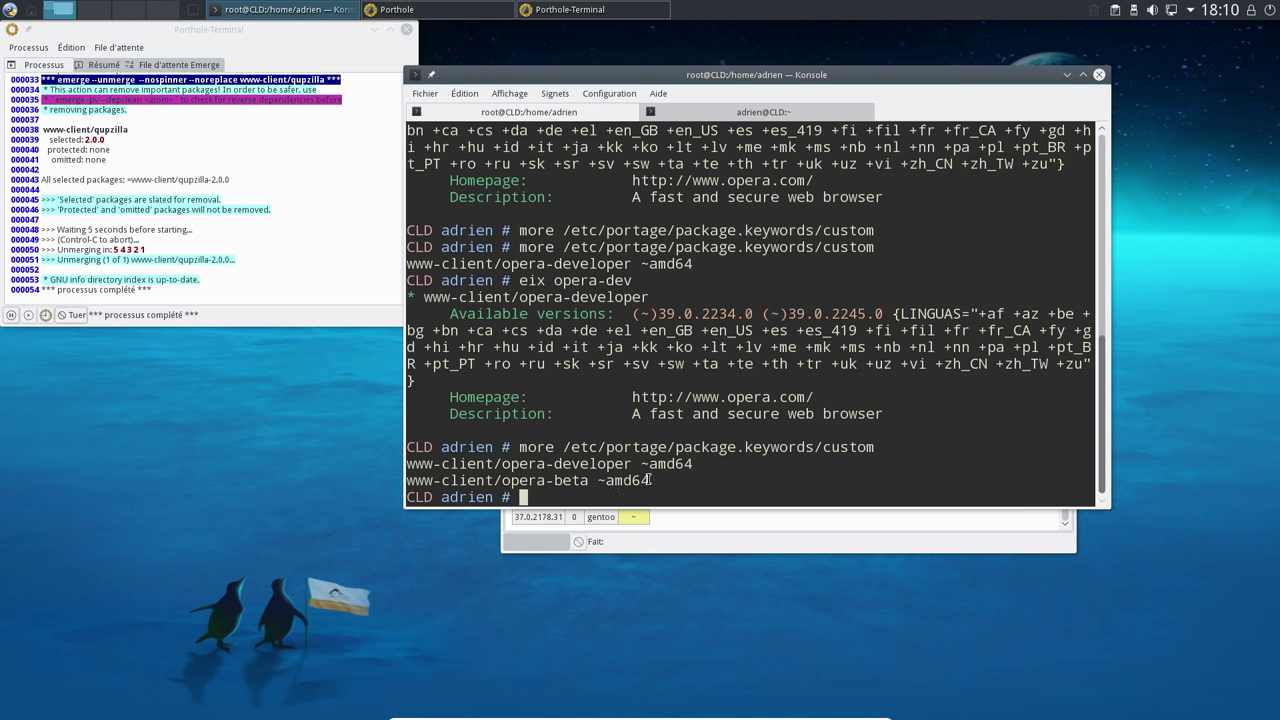
drag(650, 480, 424, 481)
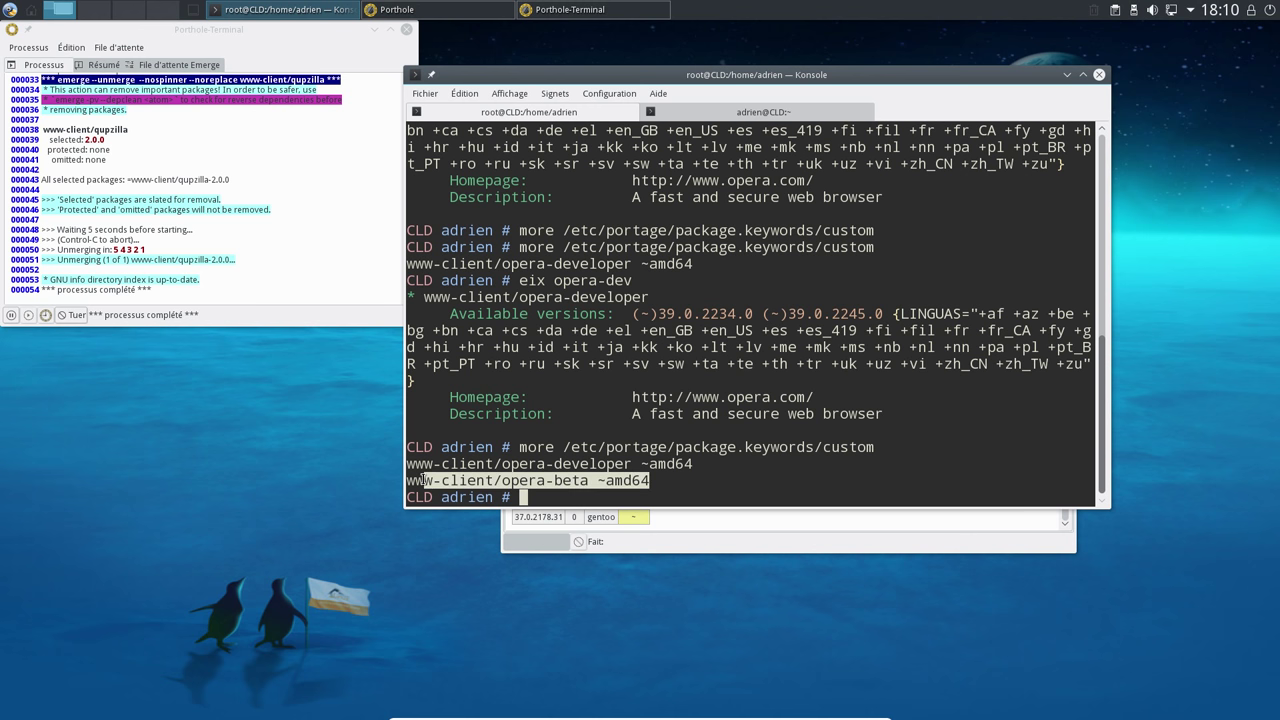
click(1067, 75)
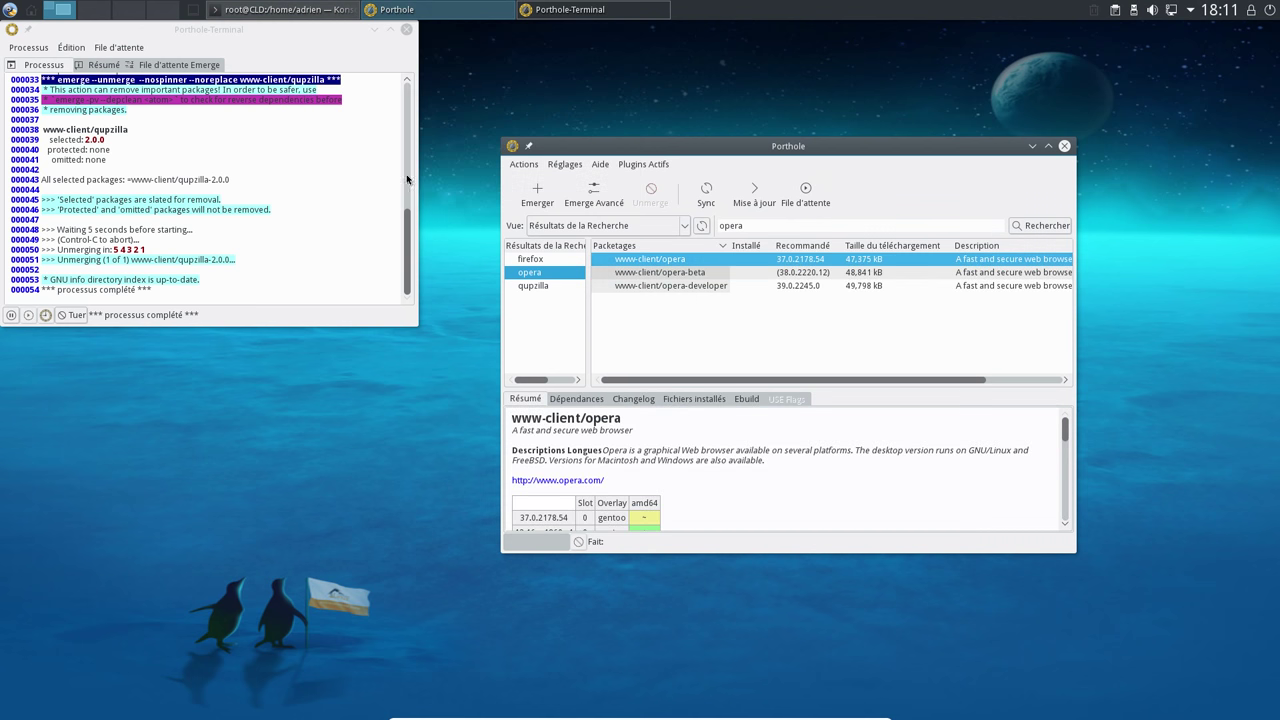
Review the qupzilla unmerge output in Porthole-Terminal and check the installed Internet applications of the desktop.
click(170, 116)
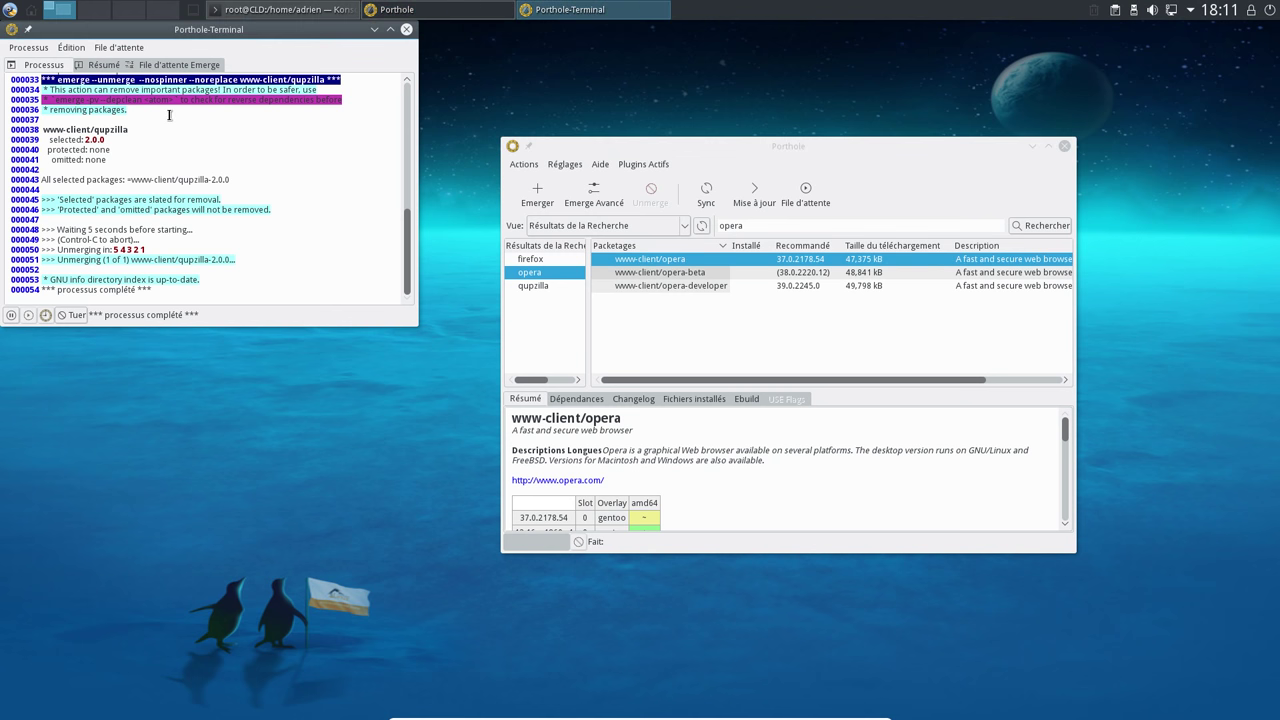
scroll(165, 130, up, 5)
scroll(140, 172, down, 5)
click(10, 11)
mouse_move(75, 171)
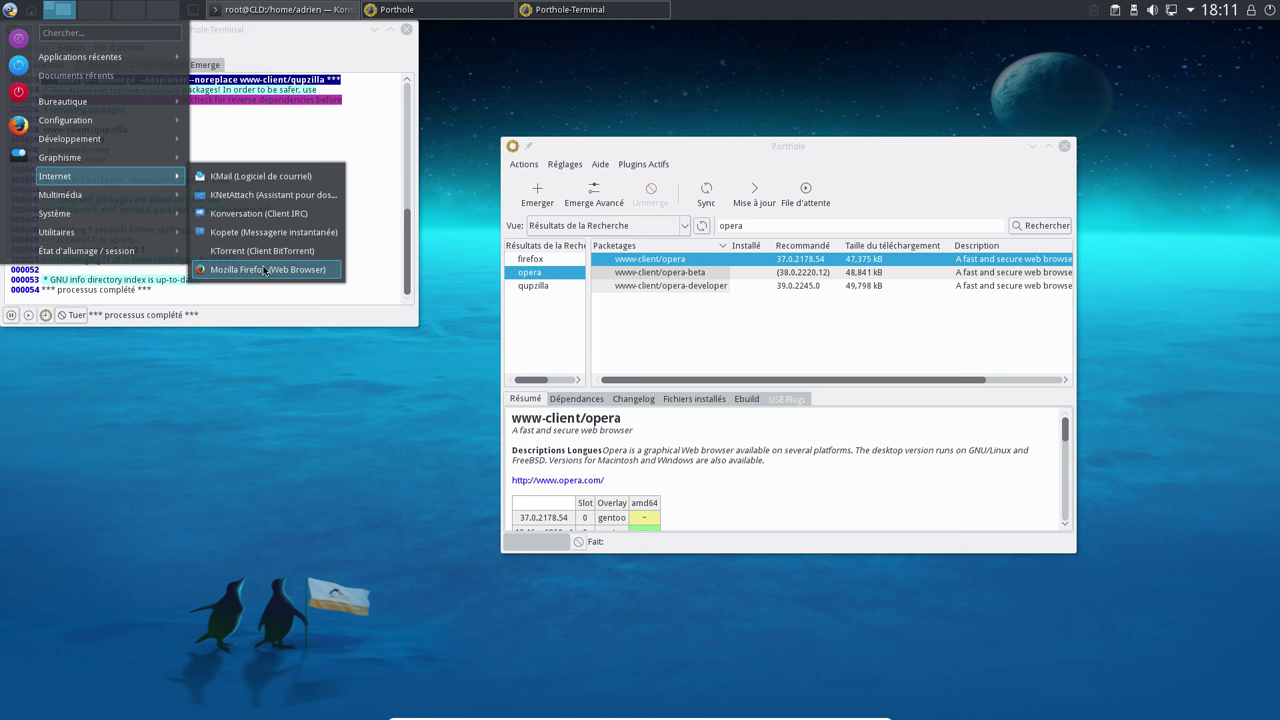
Emerge www-client/opera-developer from the opera search results.
click(705, 287)
right_click(705, 288)
click(728, 293)
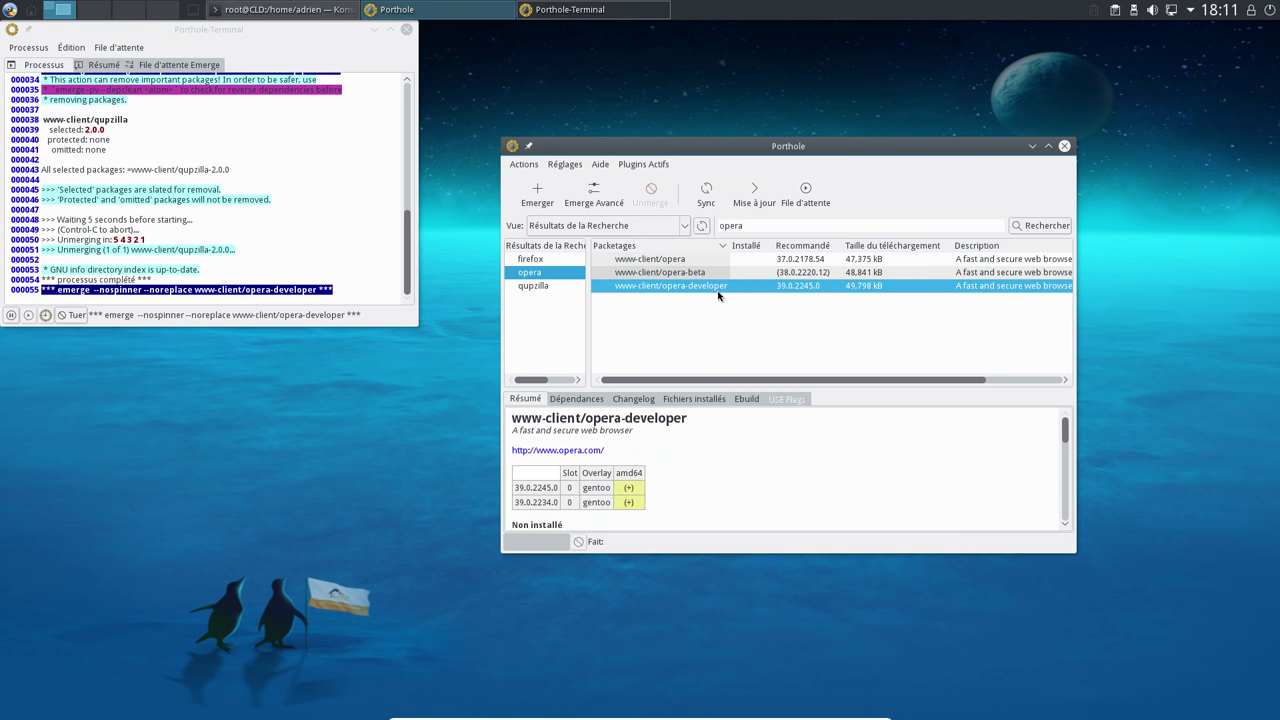
right_click(695, 290)
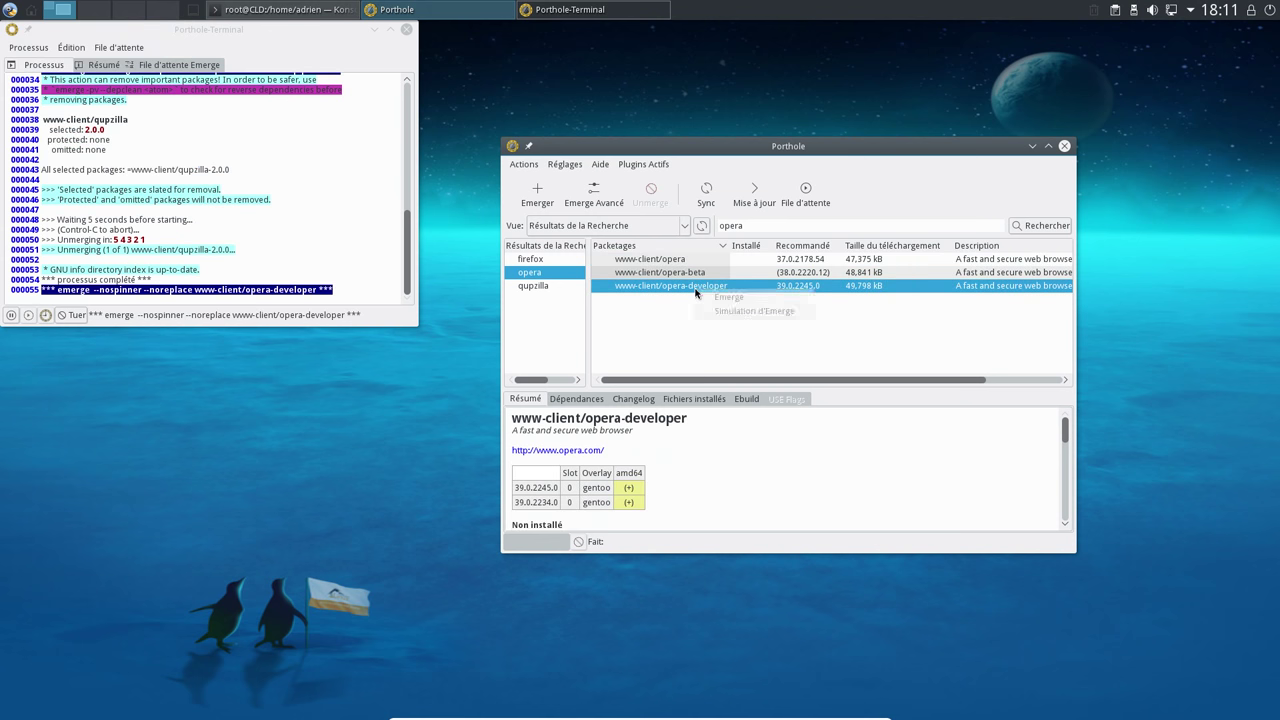
click(615, 320)
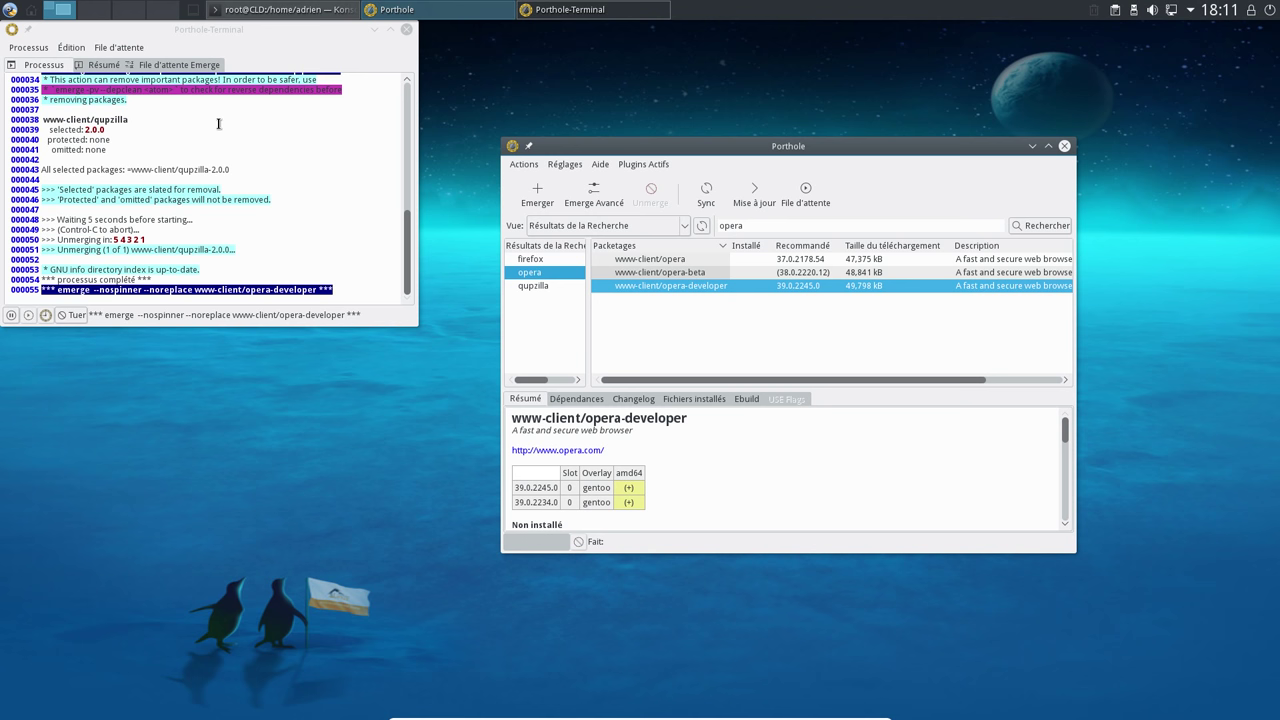
Review the emerge queue, move the Porthole-Terminal window nearer the desktop centre, and return to the process output.
click(180, 65)
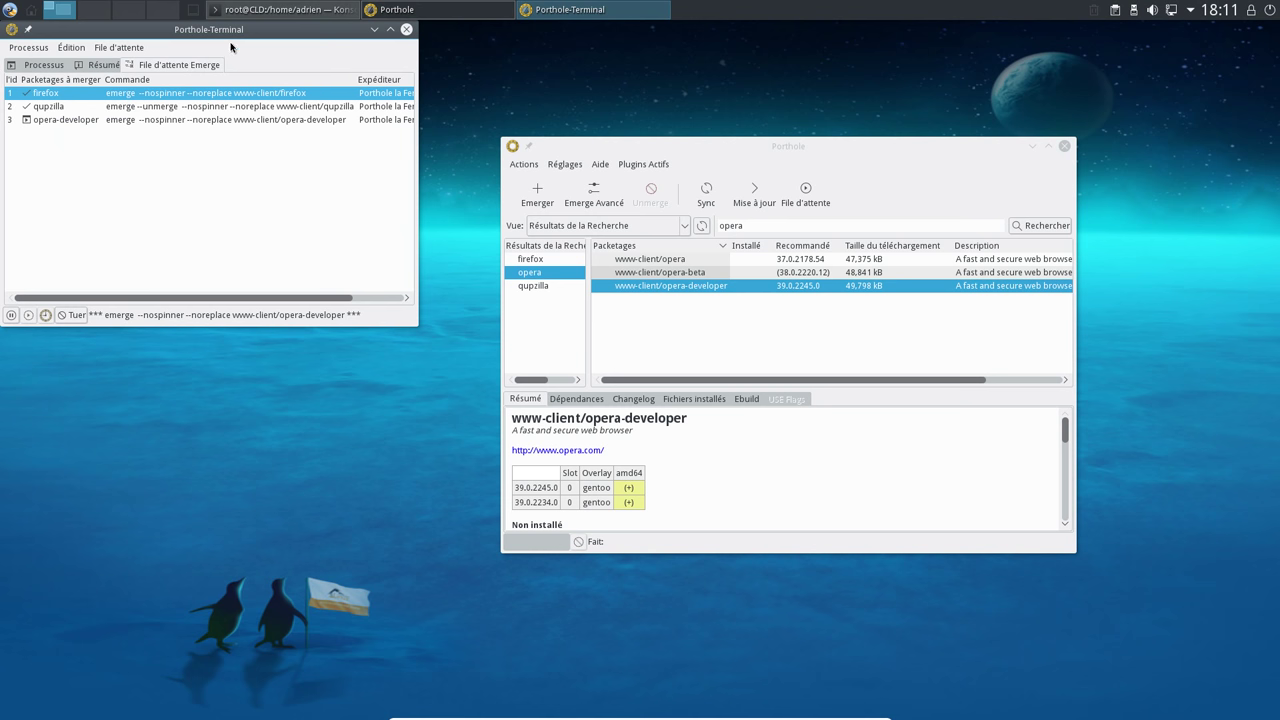
drag(240, 33, 291, 180)
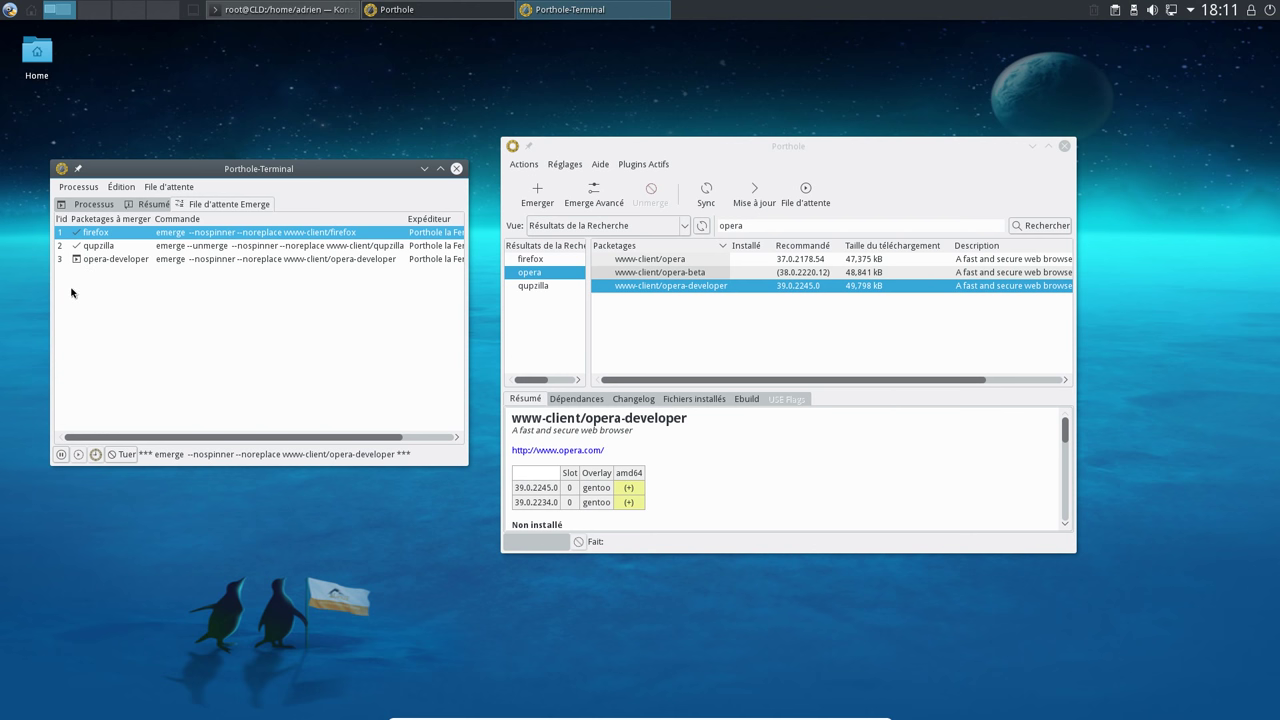
click(88, 206)
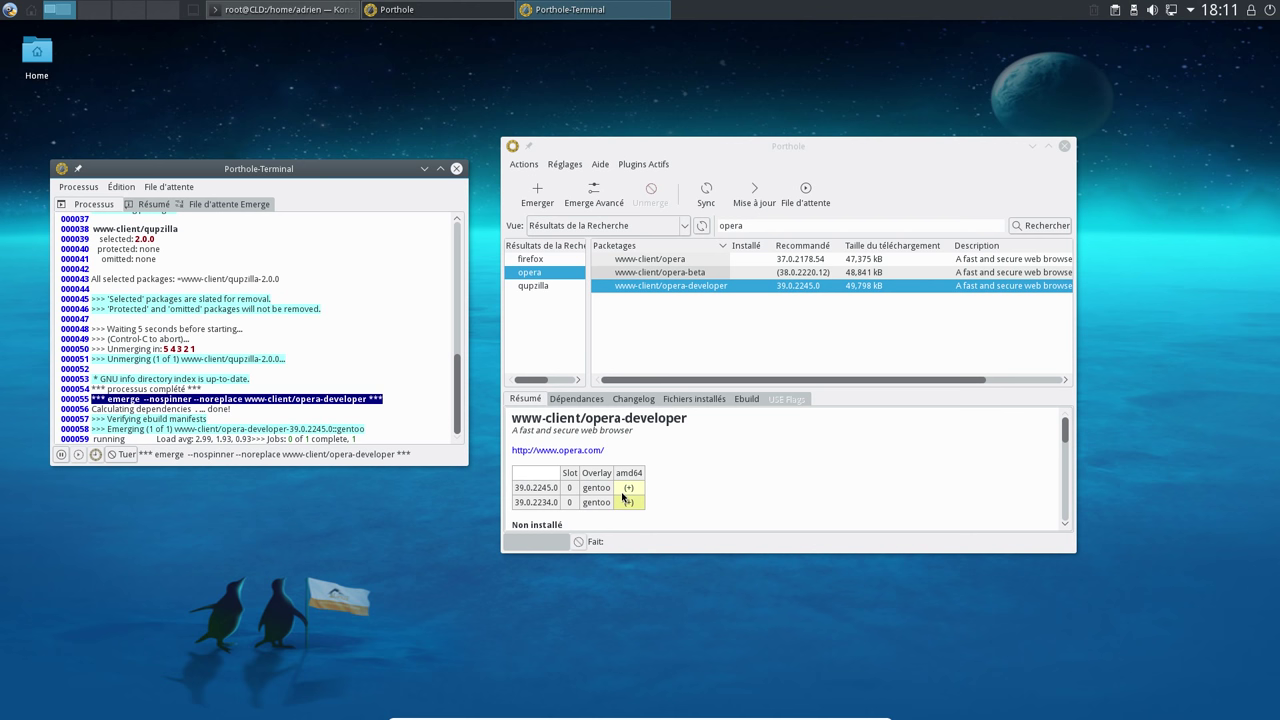
Search the packages for calculate-sou and select sys-kernel/calculate-sources.
drag(755, 226, 713, 220)
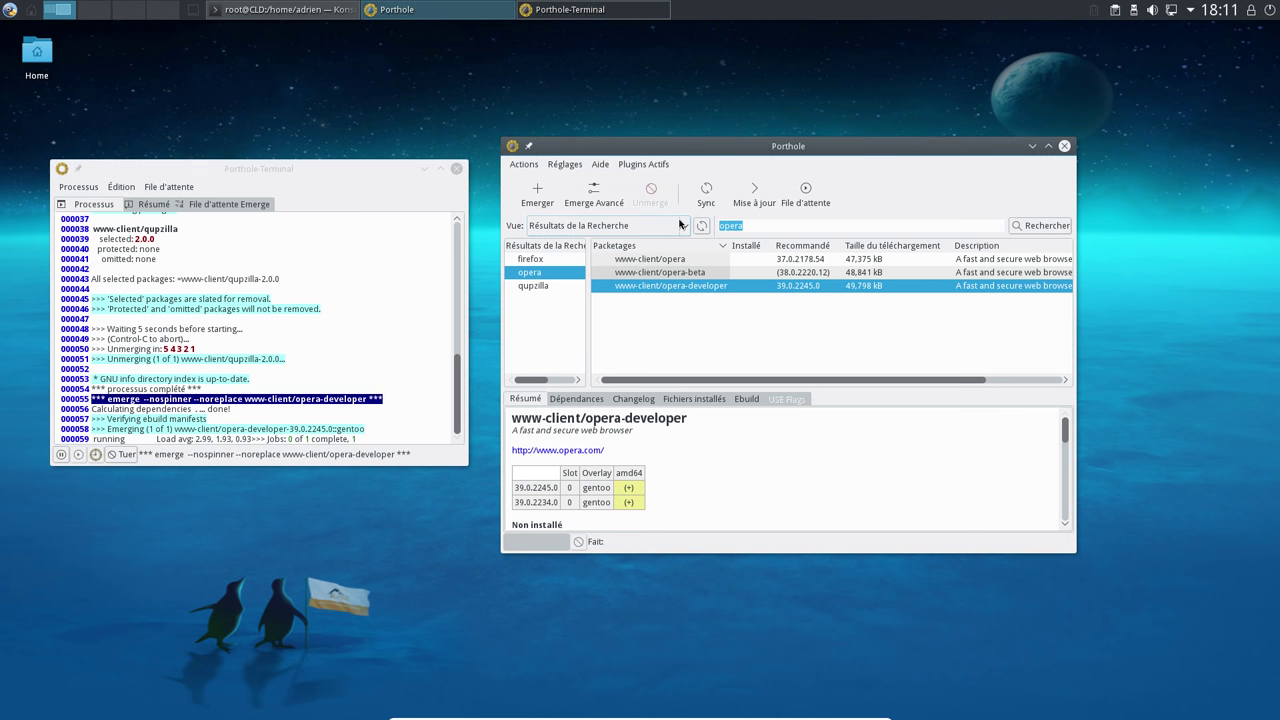
key(BackSpace)
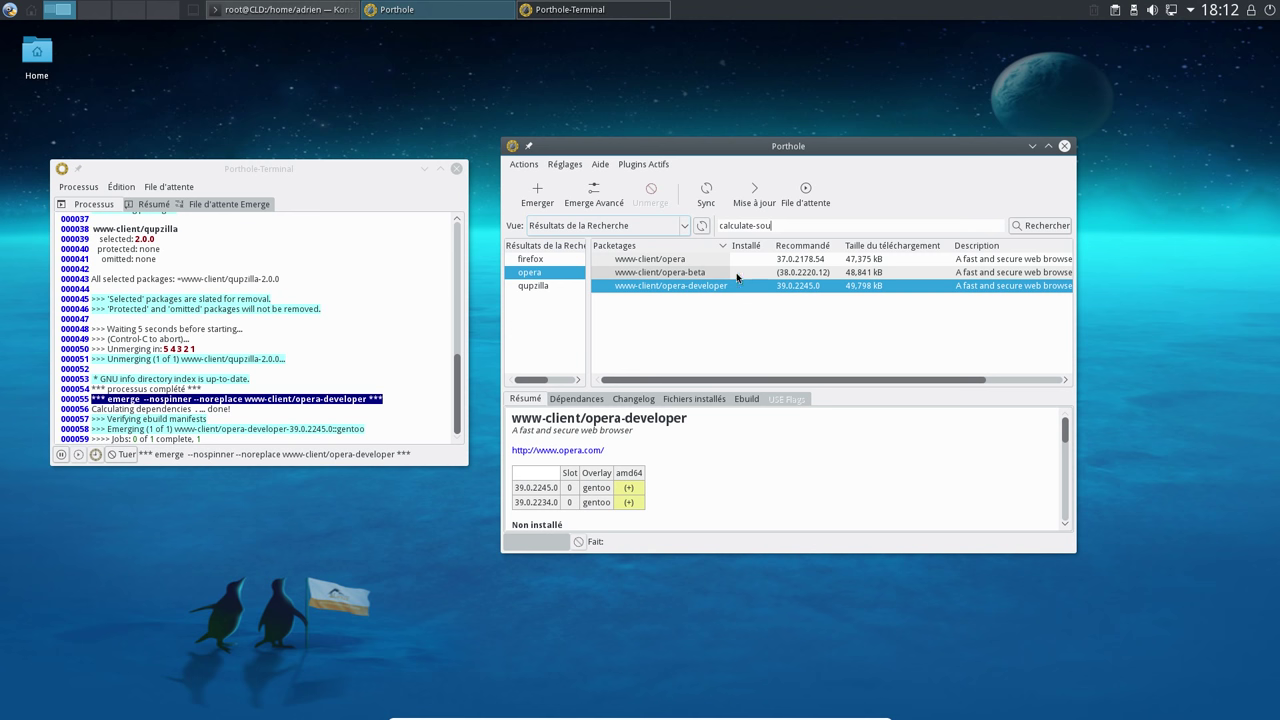
key(Return)
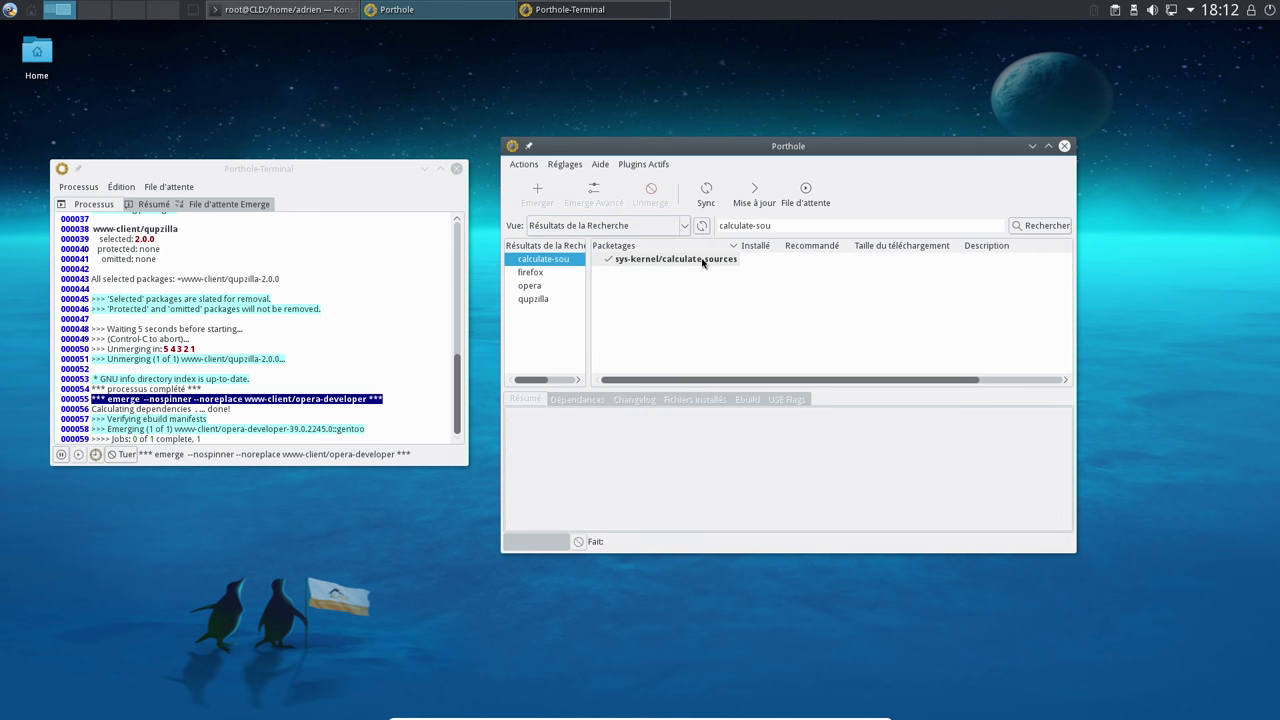
click(703, 262)
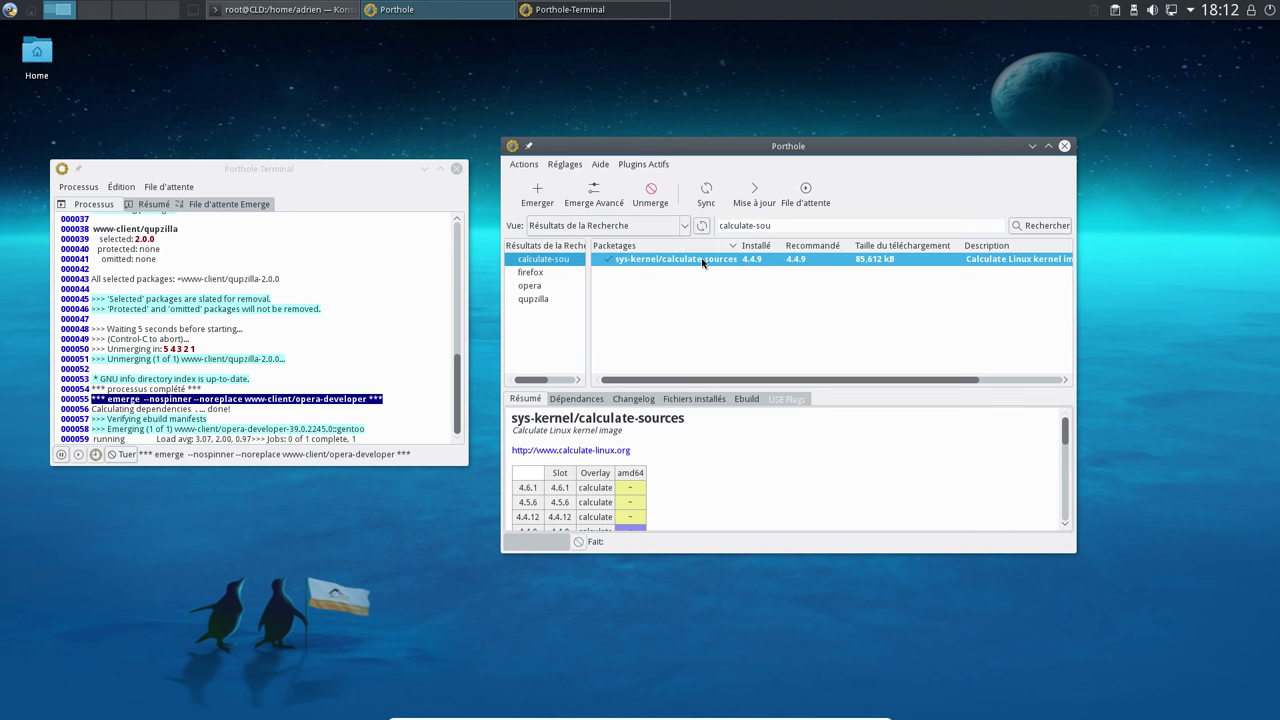
Open the advanced emerge settings for sys-kernel/calculate-sources, reposition the dialog, and switch the oneshot option on and off again.
click(599, 200)
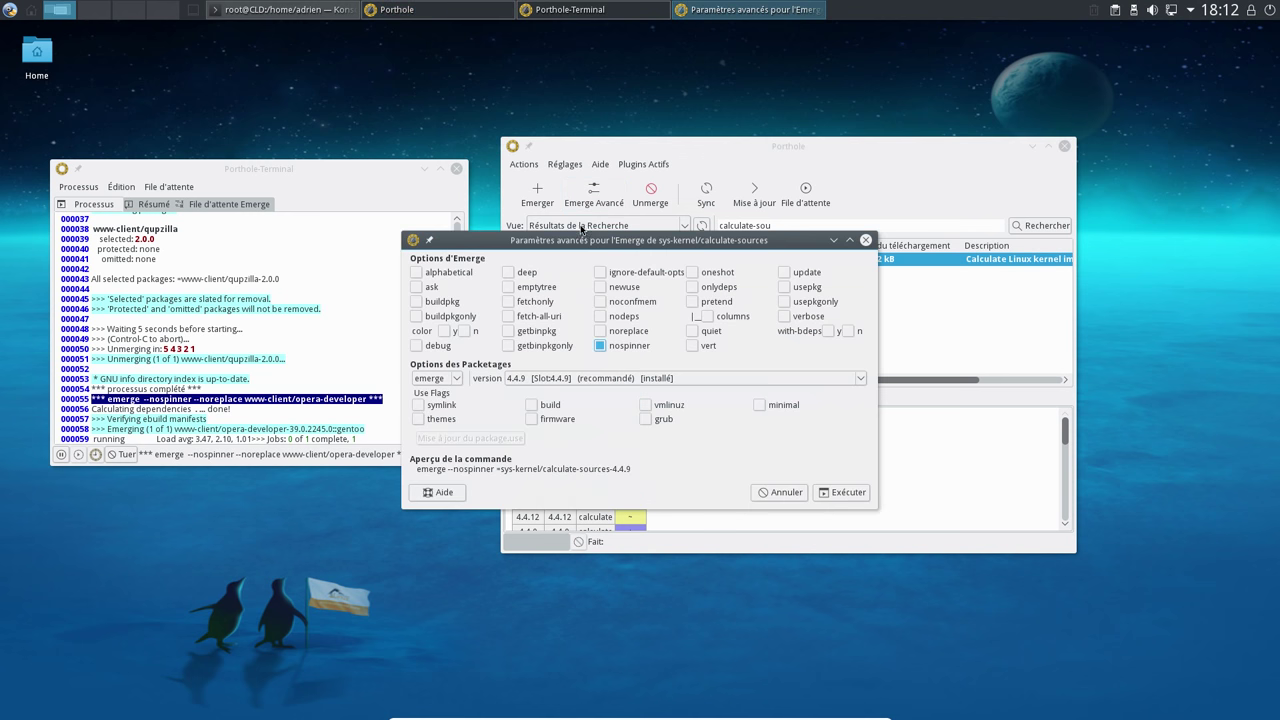
drag(579, 244, 787, 222)
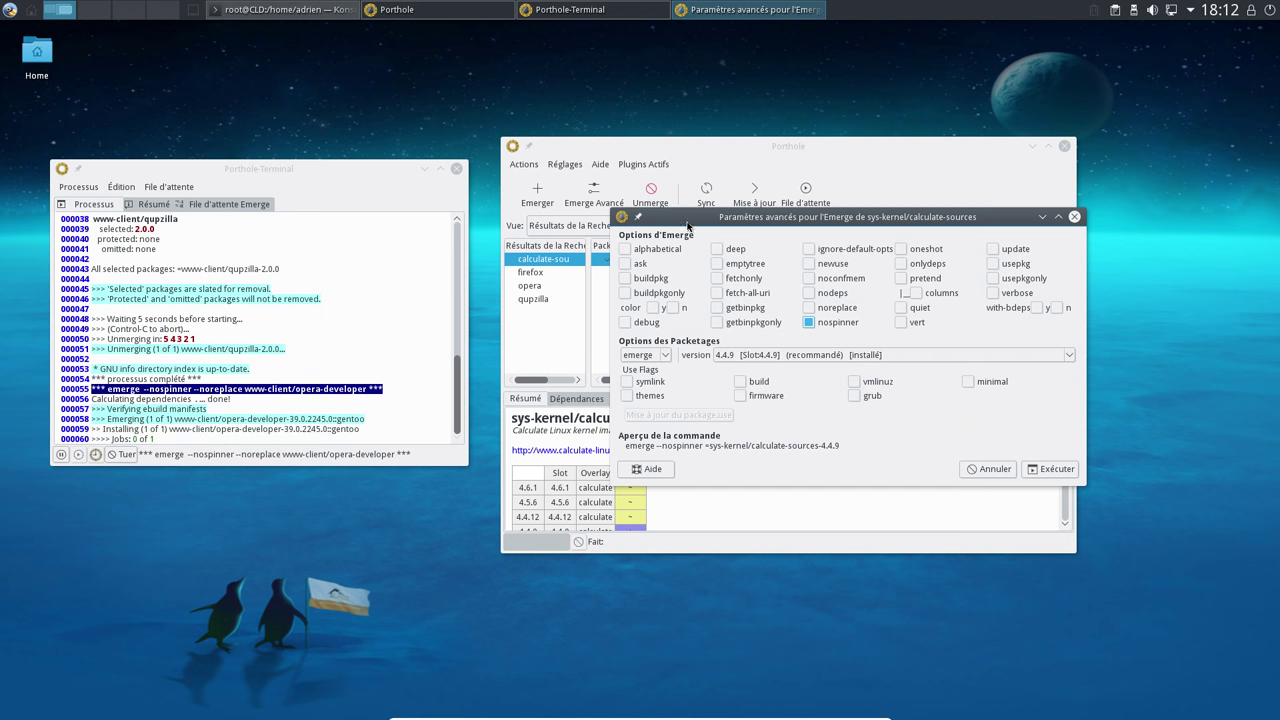
drag(688, 220, 608, 231)
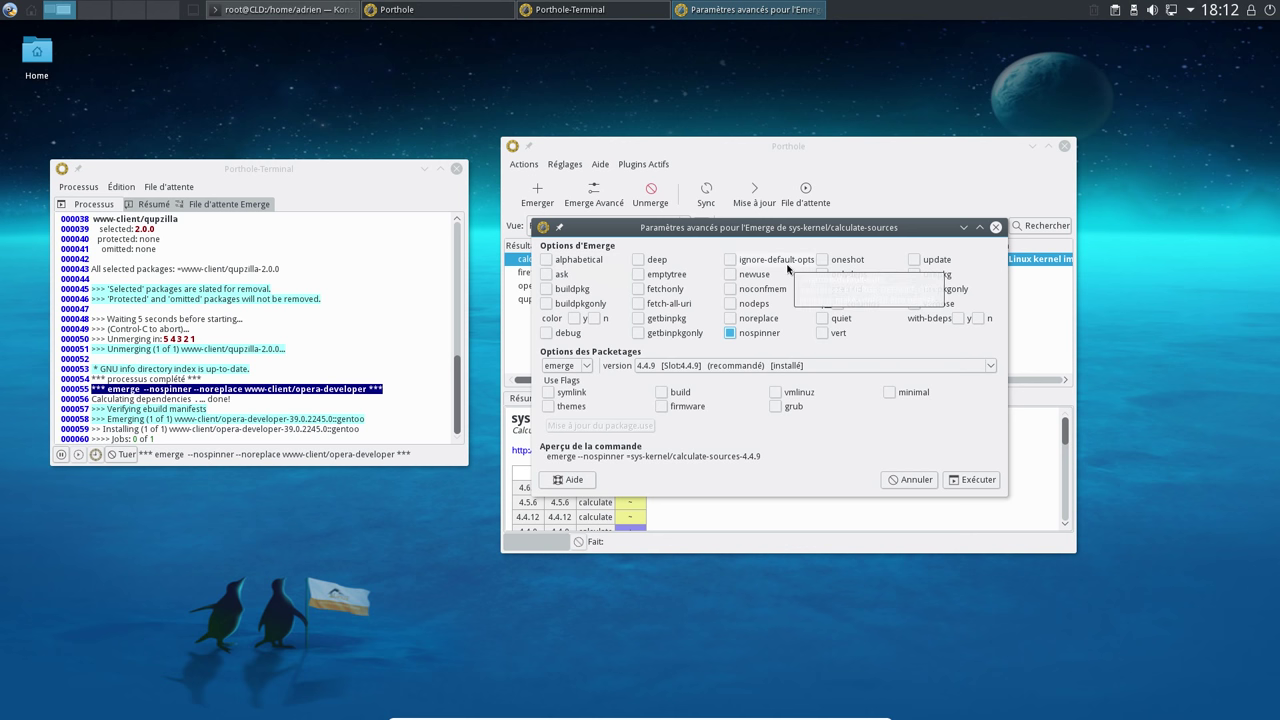
click(865, 262)
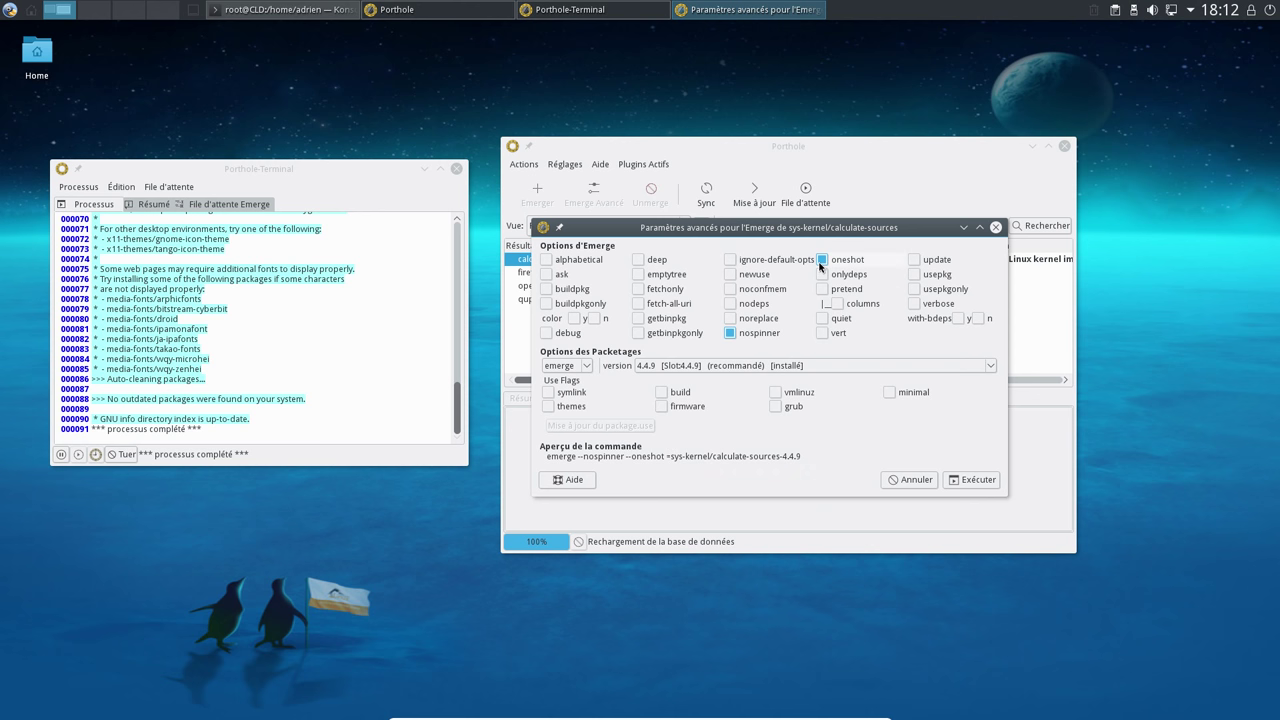
click(835, 263)
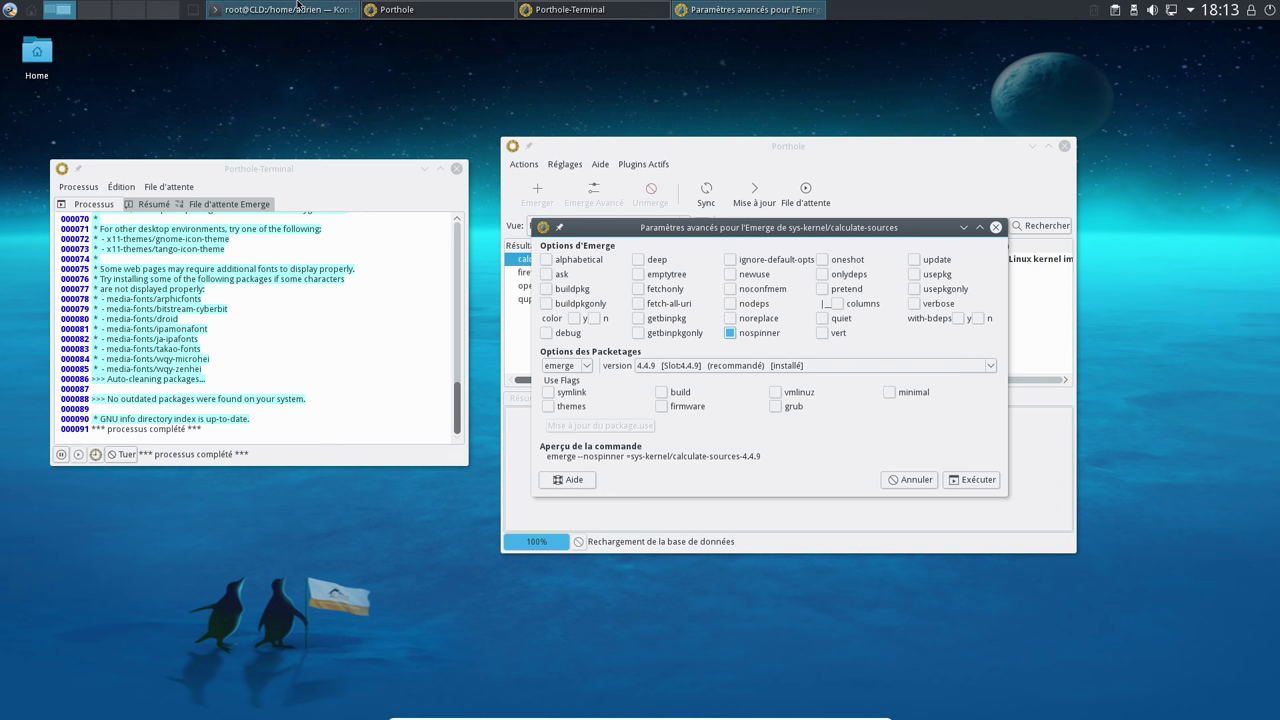
Switch to the Konsole root terminal and query calculate-sou with eix.
click(235, 10)
click(697, 320)
text(ei)
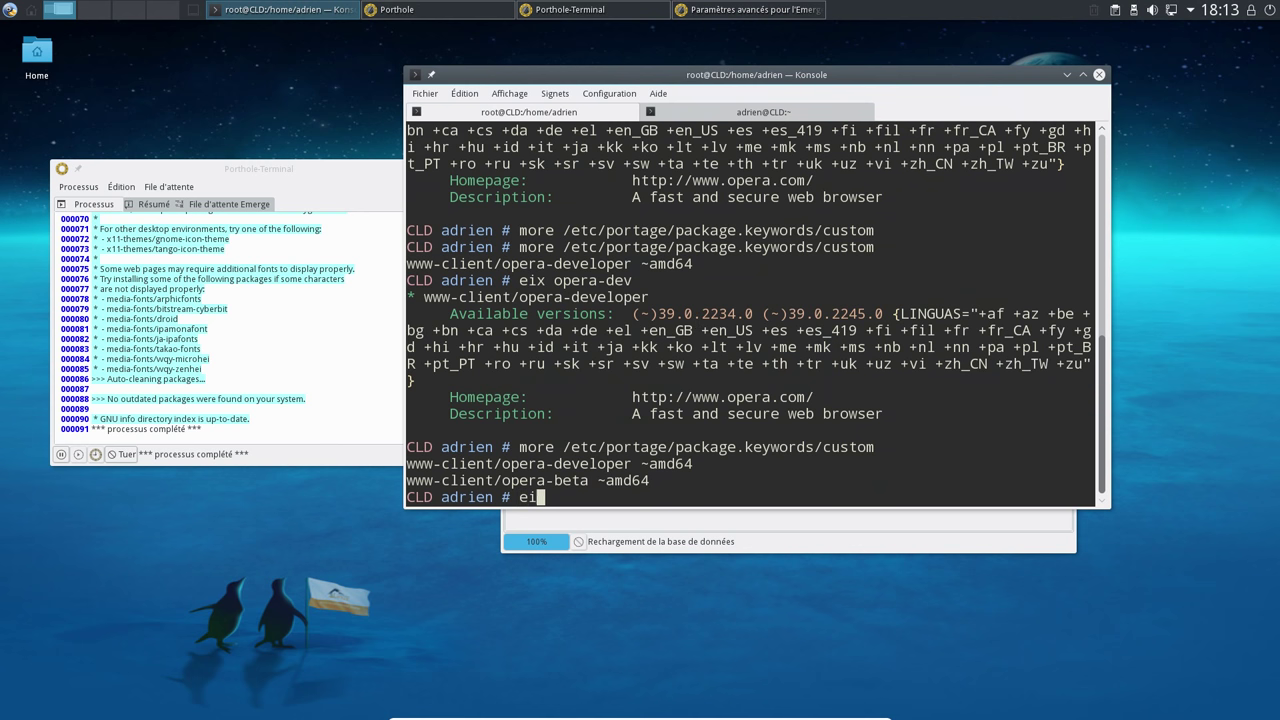
text(x calculate-sou)
key(Return)
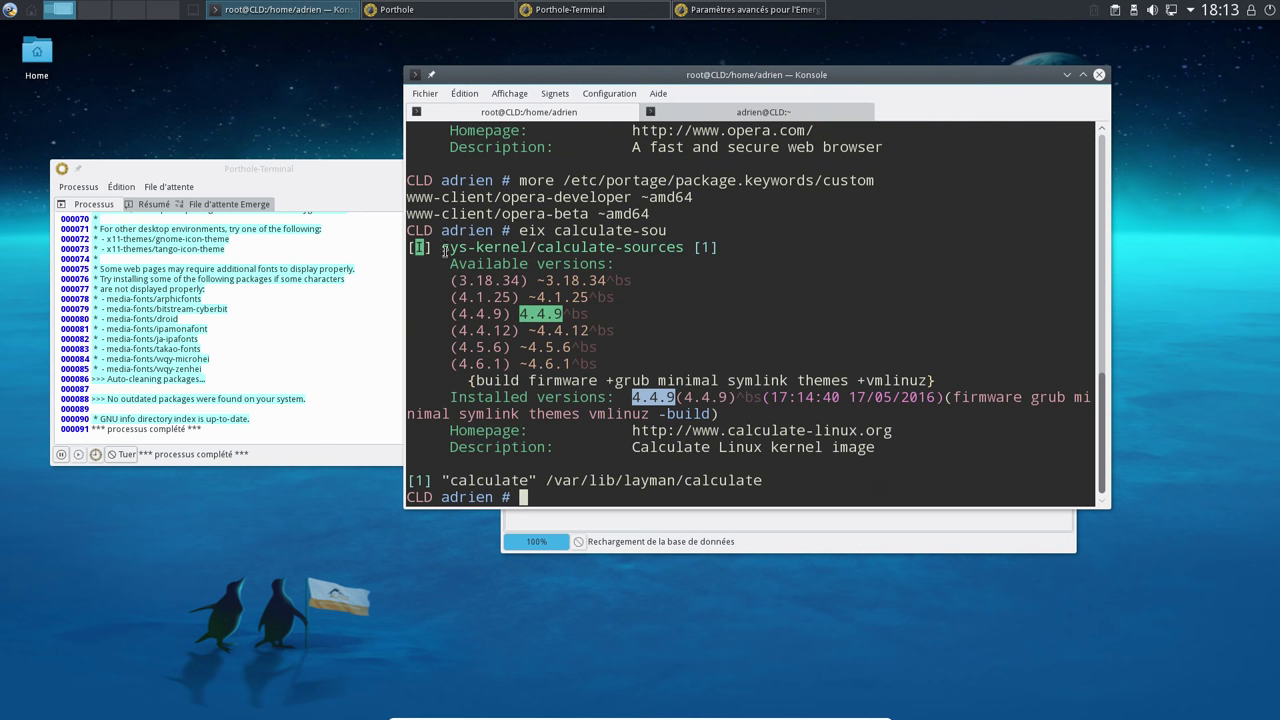
Highlight the USE flags of sys-kernel/calculate-sources in the eix output and minimise the Konsole window.
drag(448, 281, 930, 381)
click(987, 452)
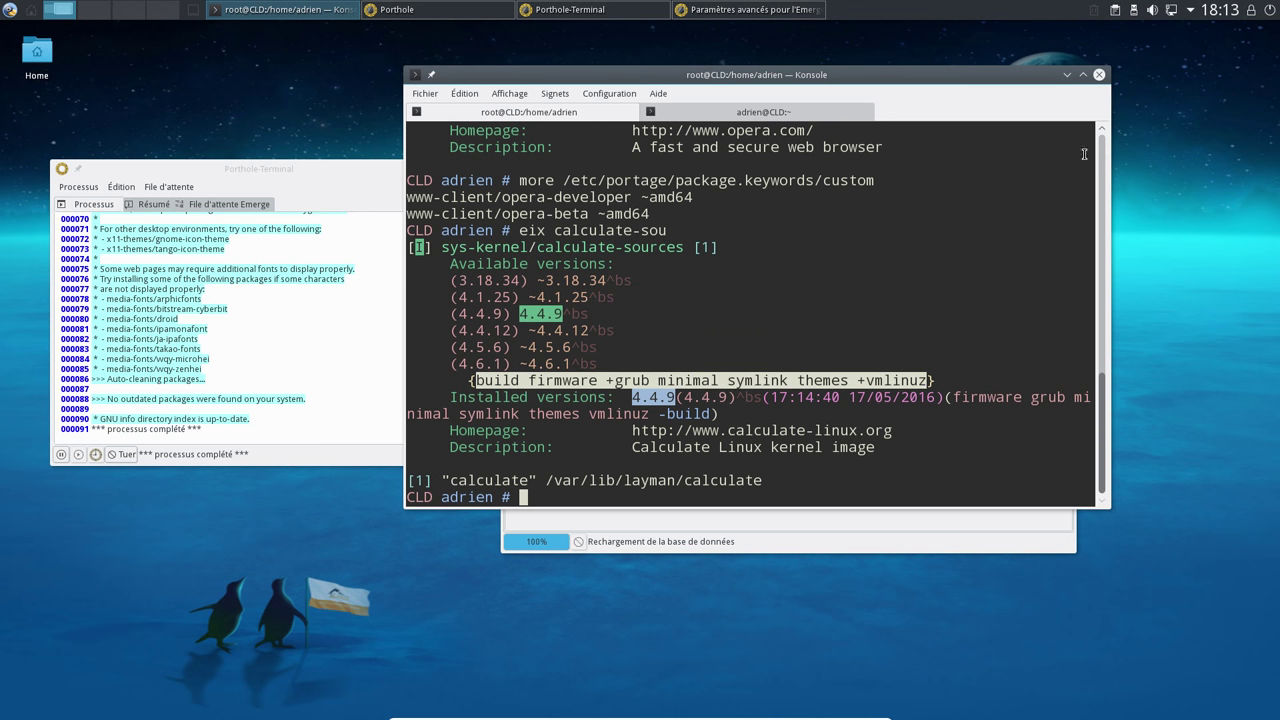
click(1066, 78)
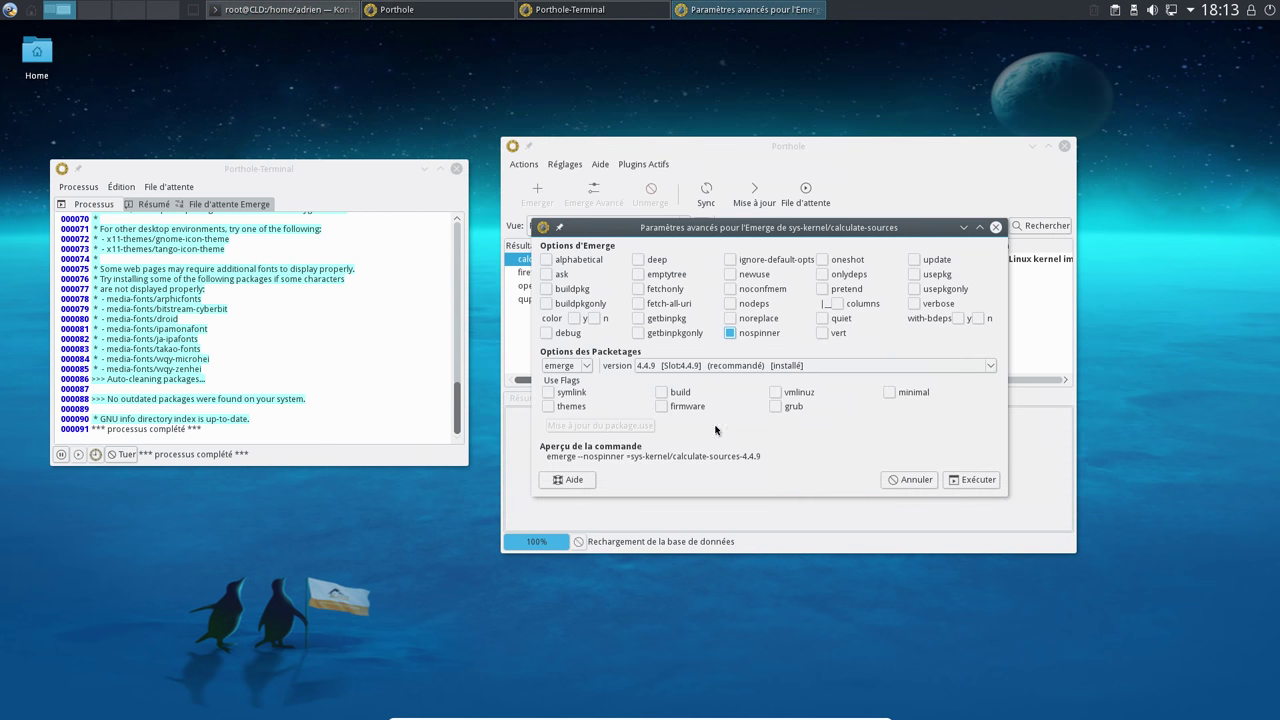
Review the available calculate-sources versions, keep 4.4.9 selected, and switch the minimal USE flag on and off again.
click(719, 366)
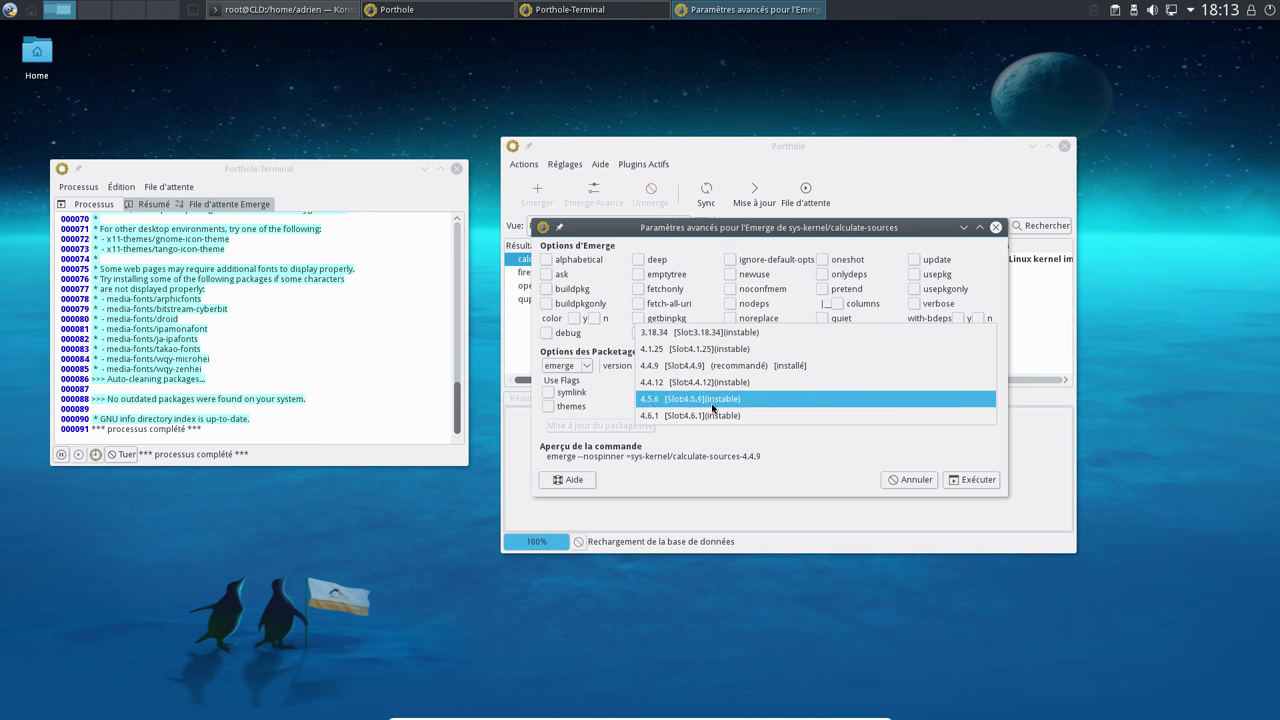
click(713, 366)
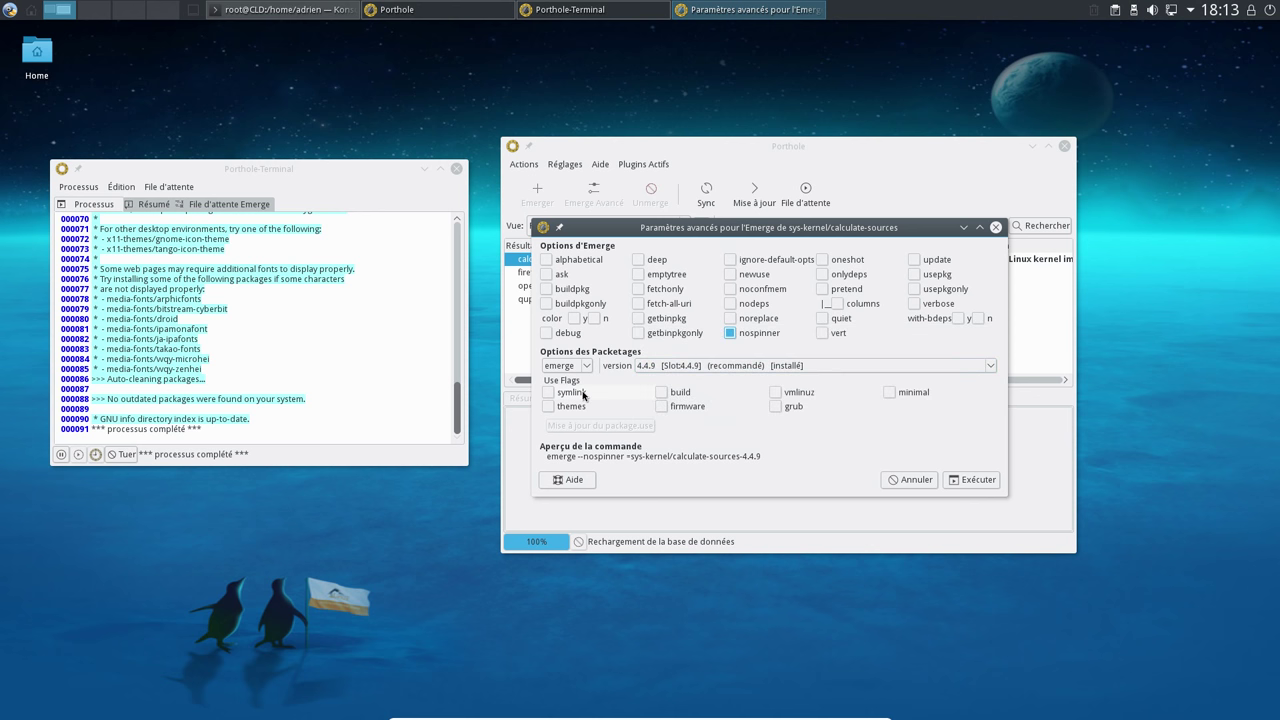
click(891, 394)
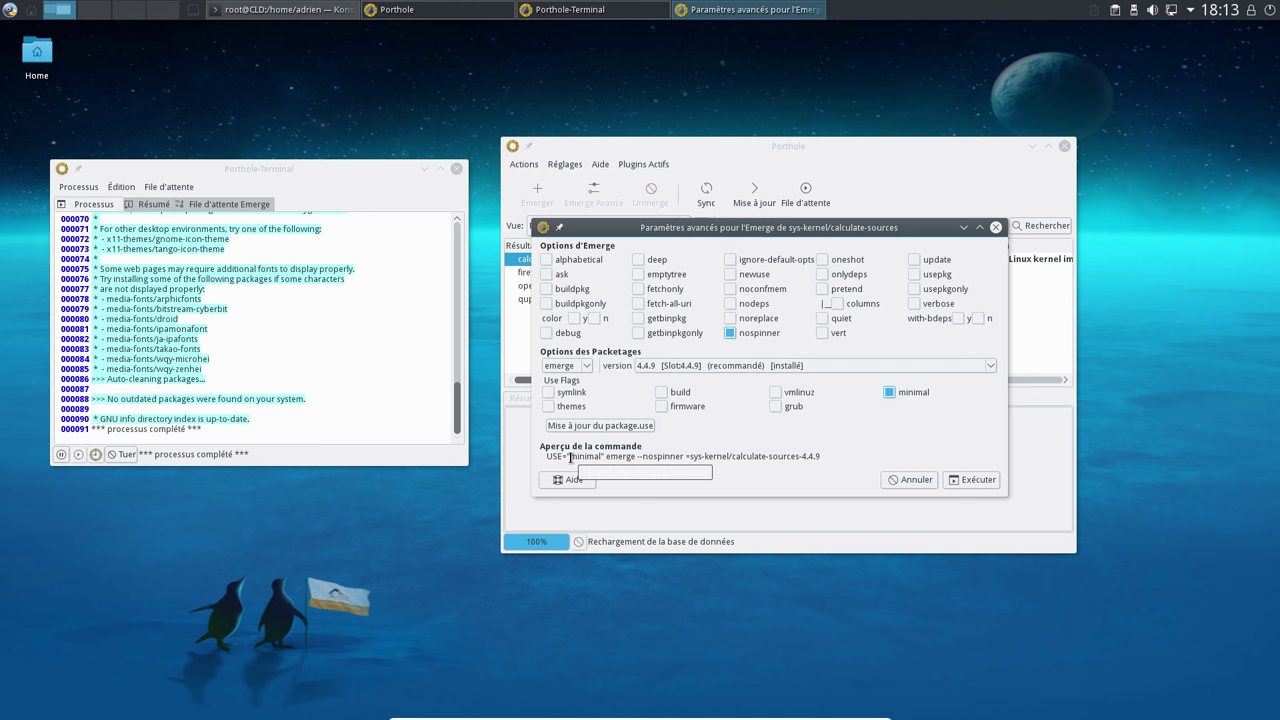
click(865, 399)
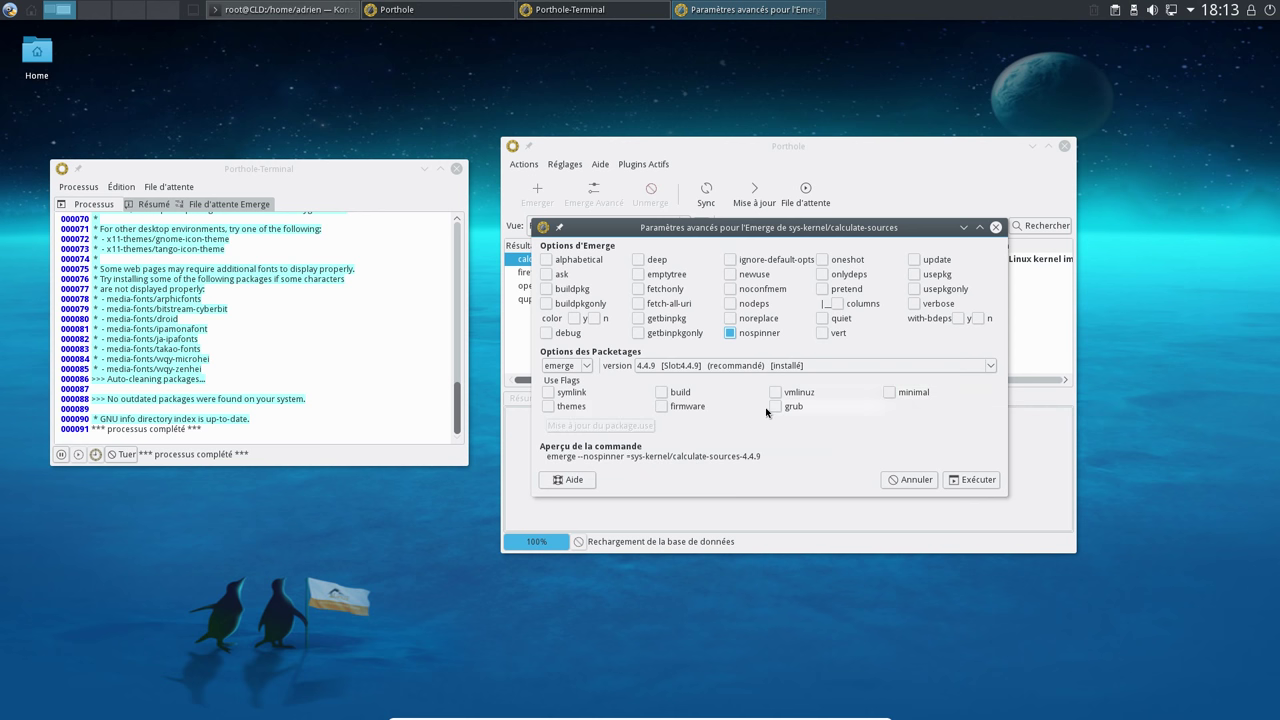
Enable the themes USE flag for sys-kernel/calculate-sources and save it to the custom file in /etc/portage/package.use.
click(549, 408)
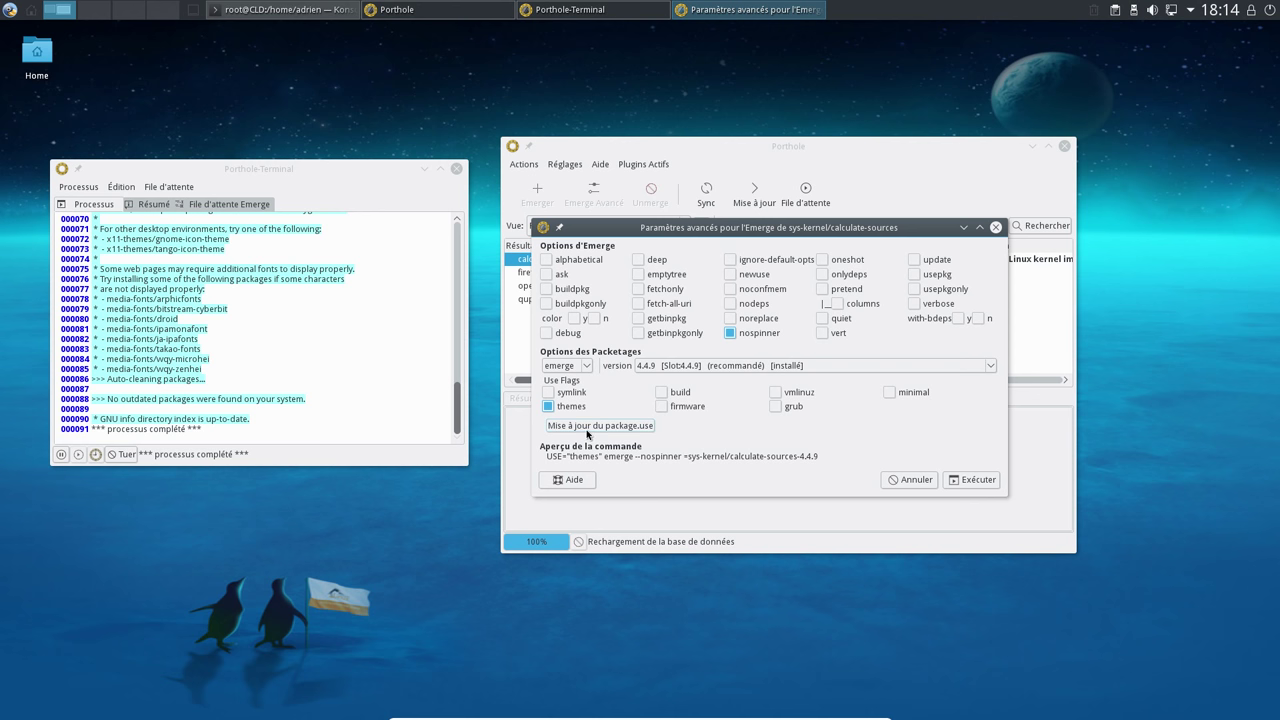
click(567, 365)
click(563, 366)
click(640, 429)
click(653, 283)
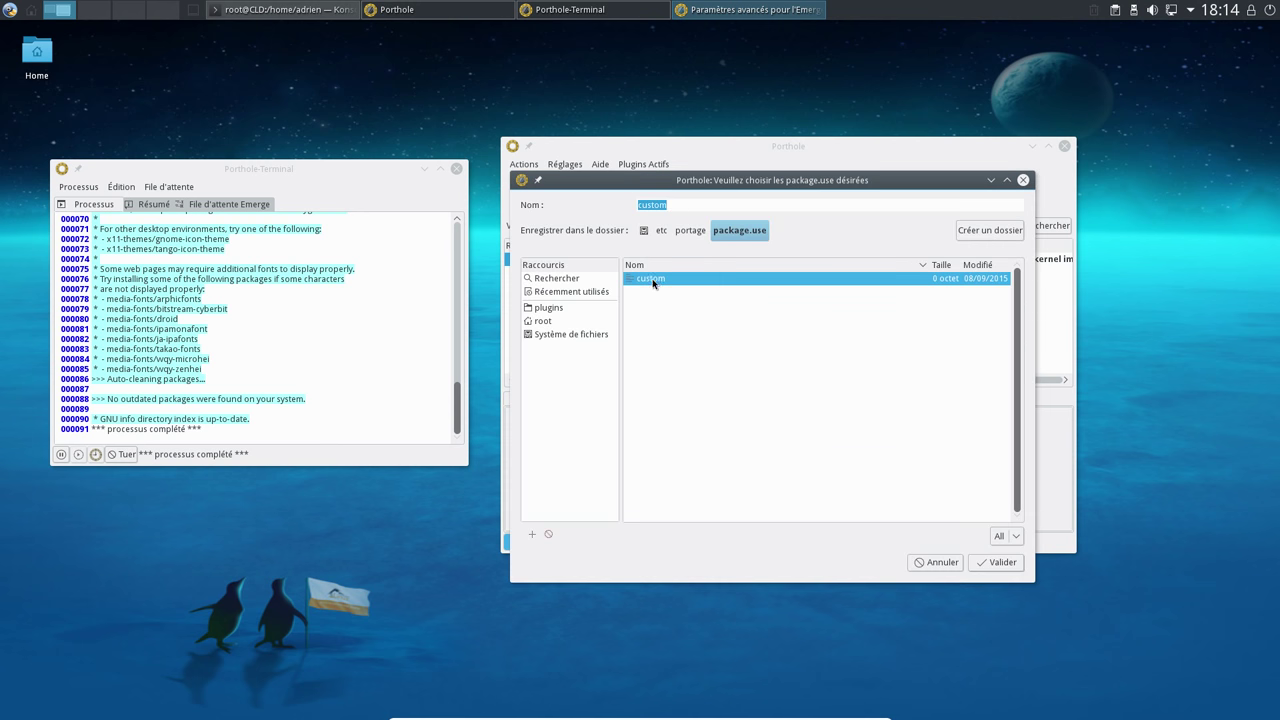
click(983, 566)
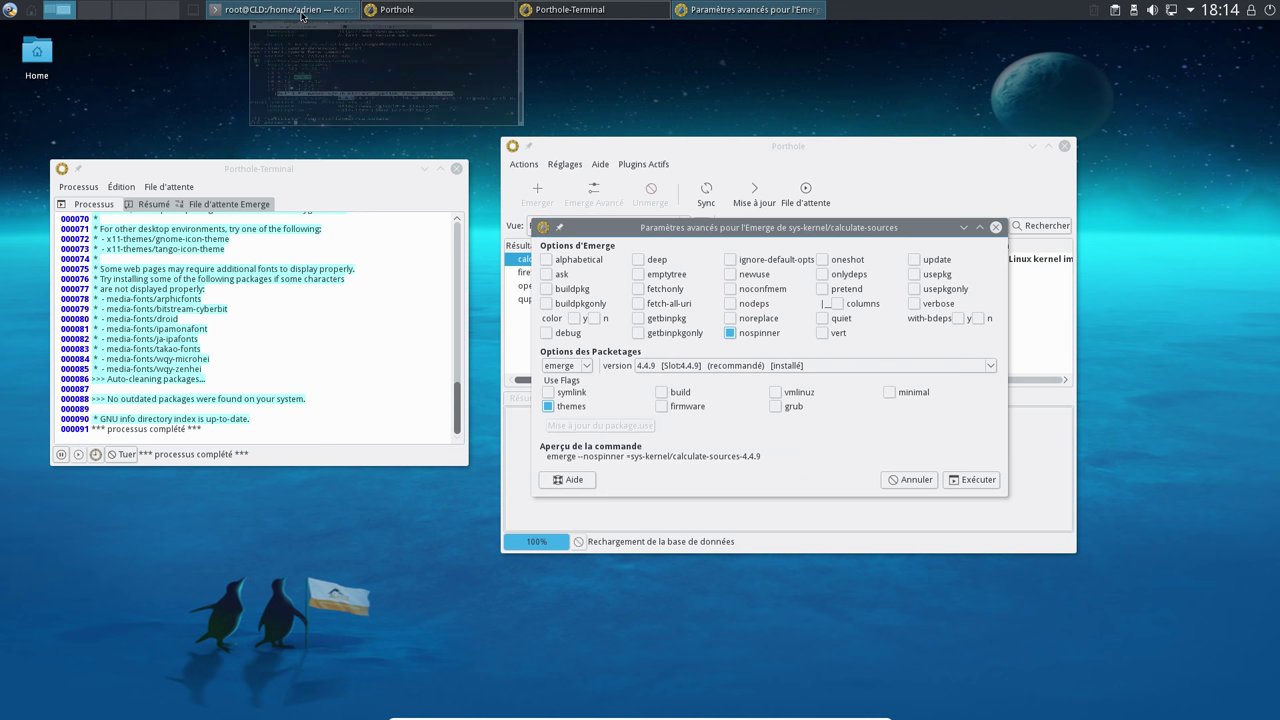
Display /etc/portage/package.use/custom with more in the Konsole root terminal, highlight its calculate-sources entry, and minimise the terminal.
click(298, 12)
click(769, 298)
key(Up)
key(Up)
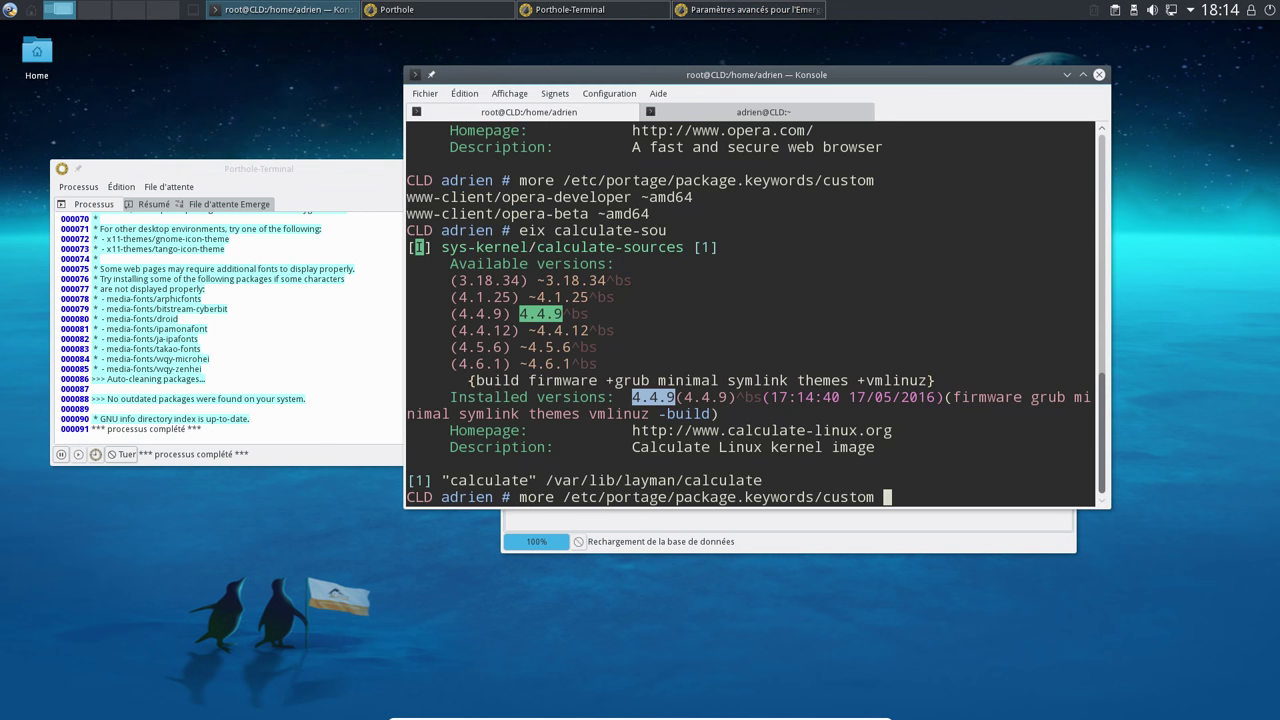
key(Left)
key(Left)
key(Left)
key(Left)
key(Left)
key(Left)
key(Left)
key(Left)
key(BackSpace)
key(BackSpace)
key(BackSpace)
key(BackSpace)
key(BackSpace)
key(BackSpace)
key(BackSpace)
key(BackSpace)
text(use)
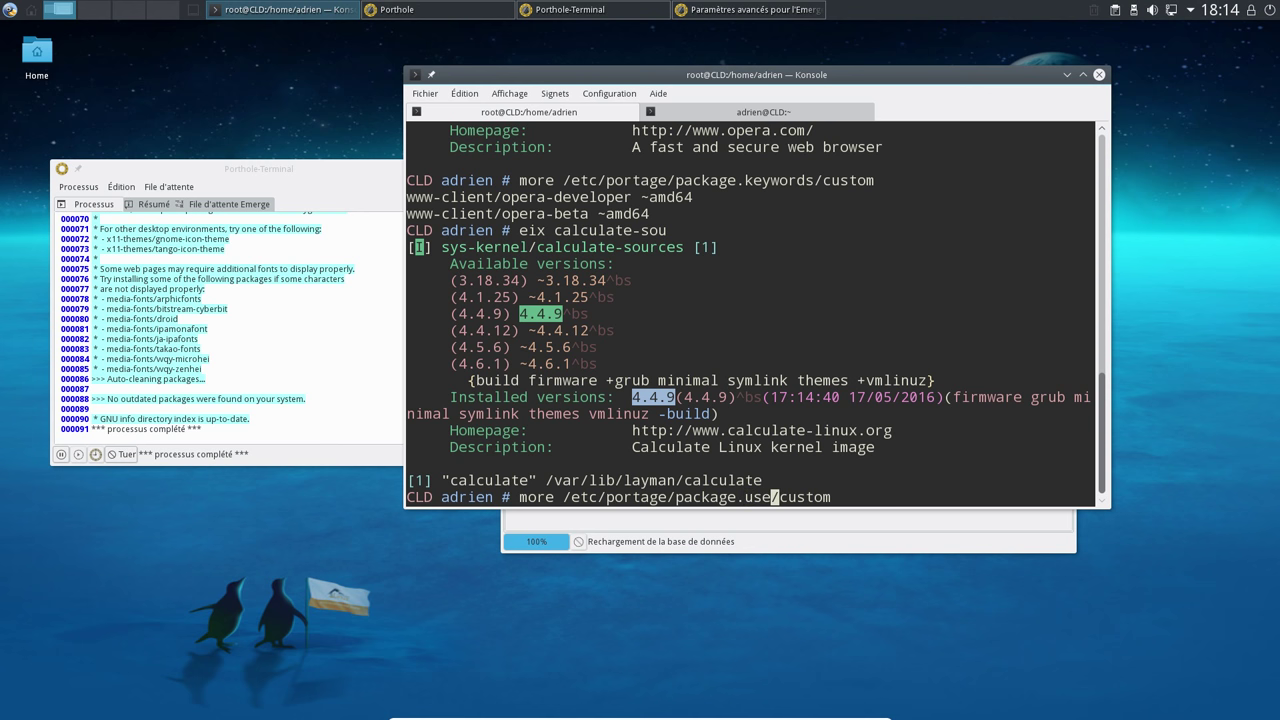
key(Return)
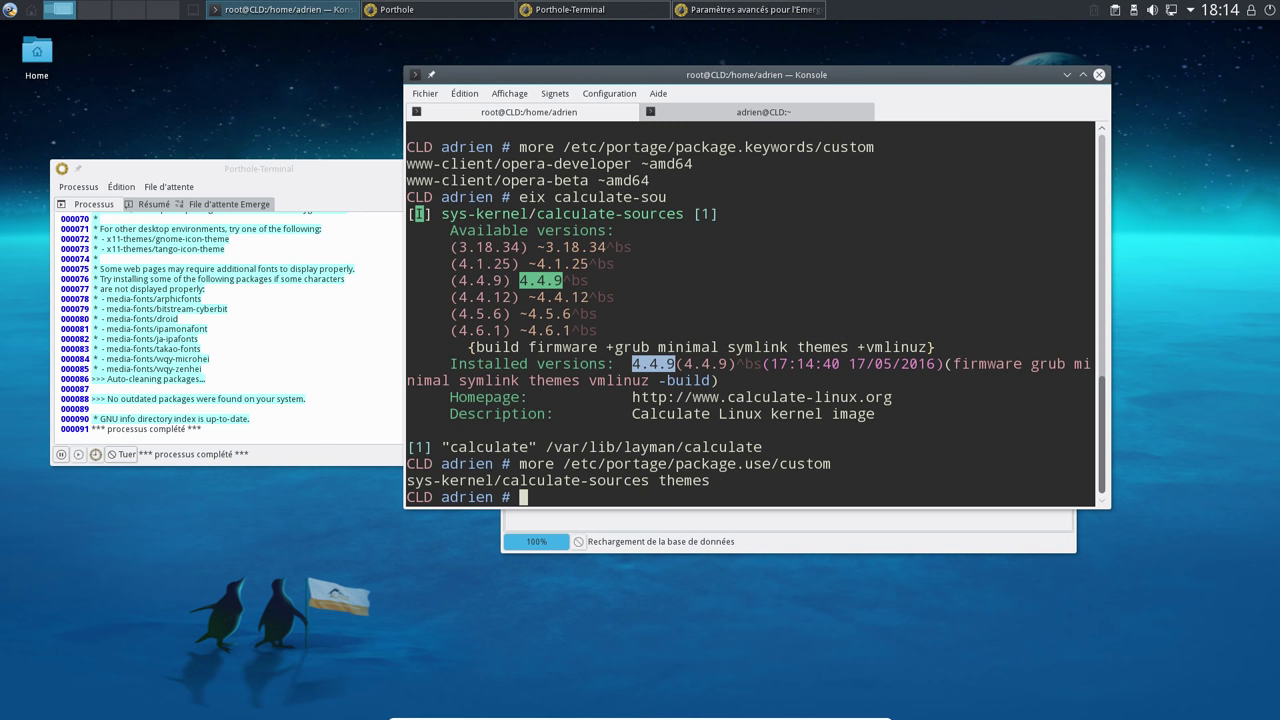
drag(404, 477, 1092, 481)
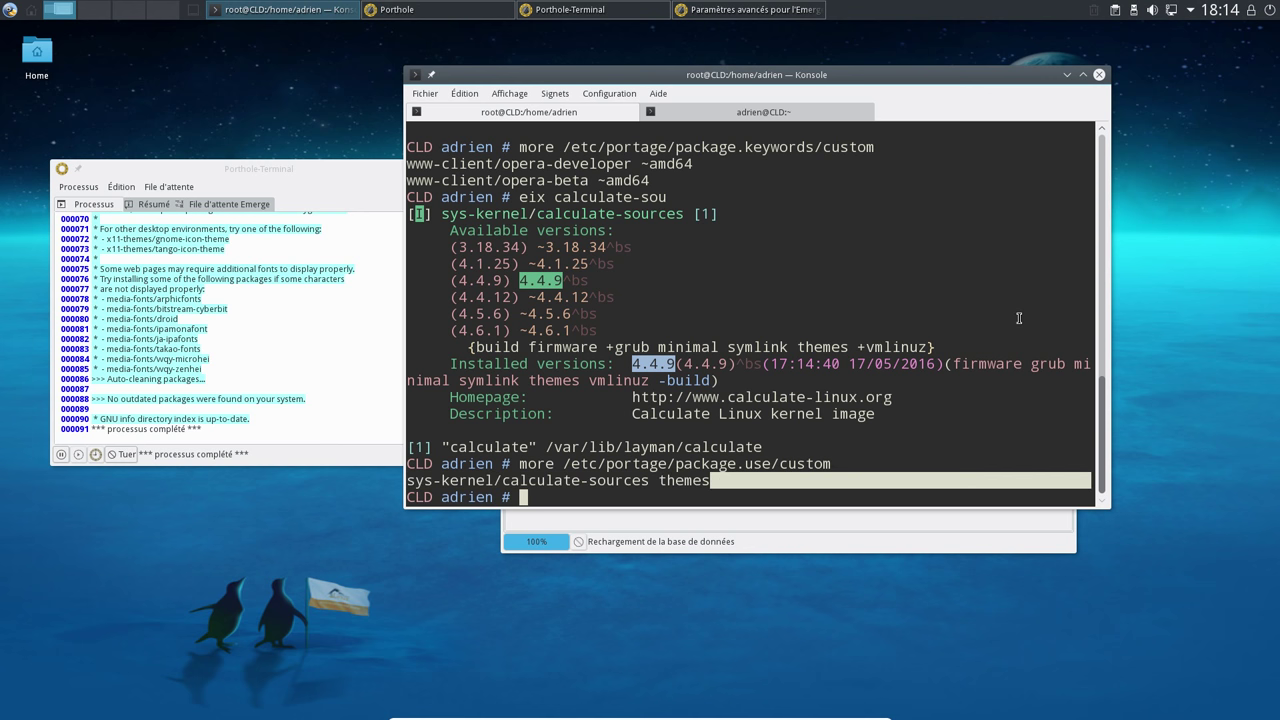
click(1067, 74)
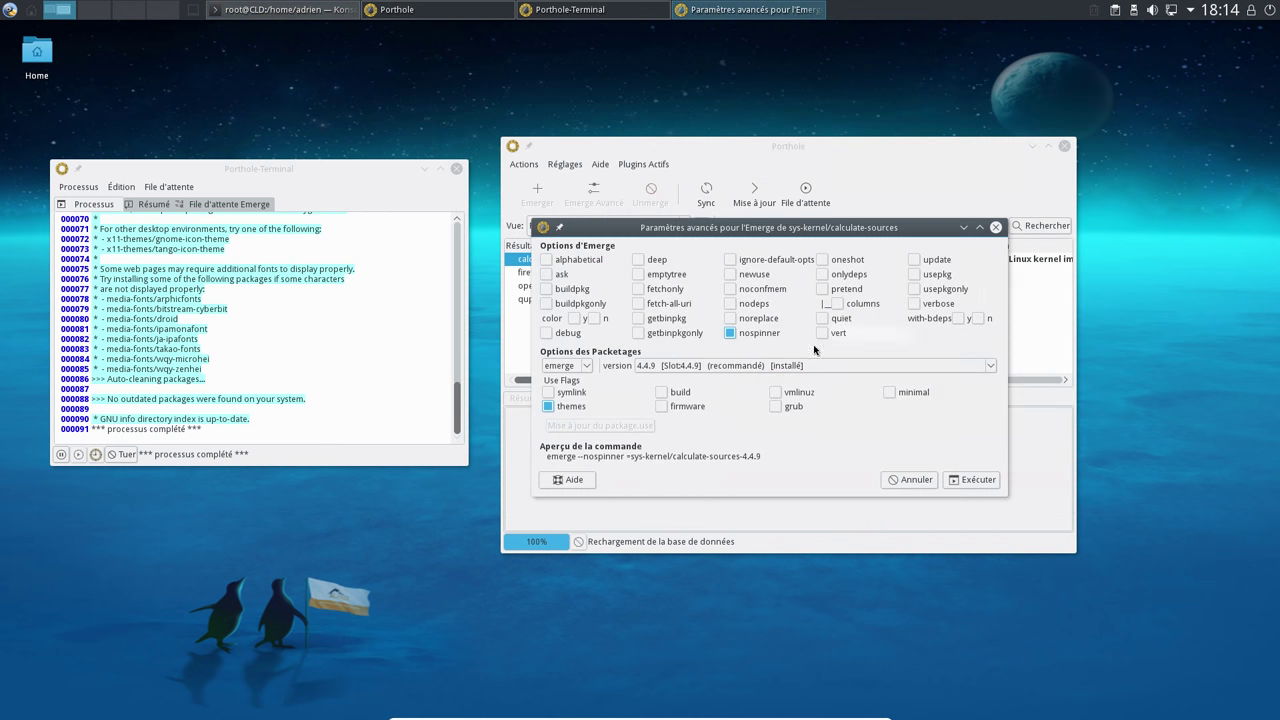
Disable the themes USE flag and switch minimal on and off again, updating package.use after each change.
click(567, 408)
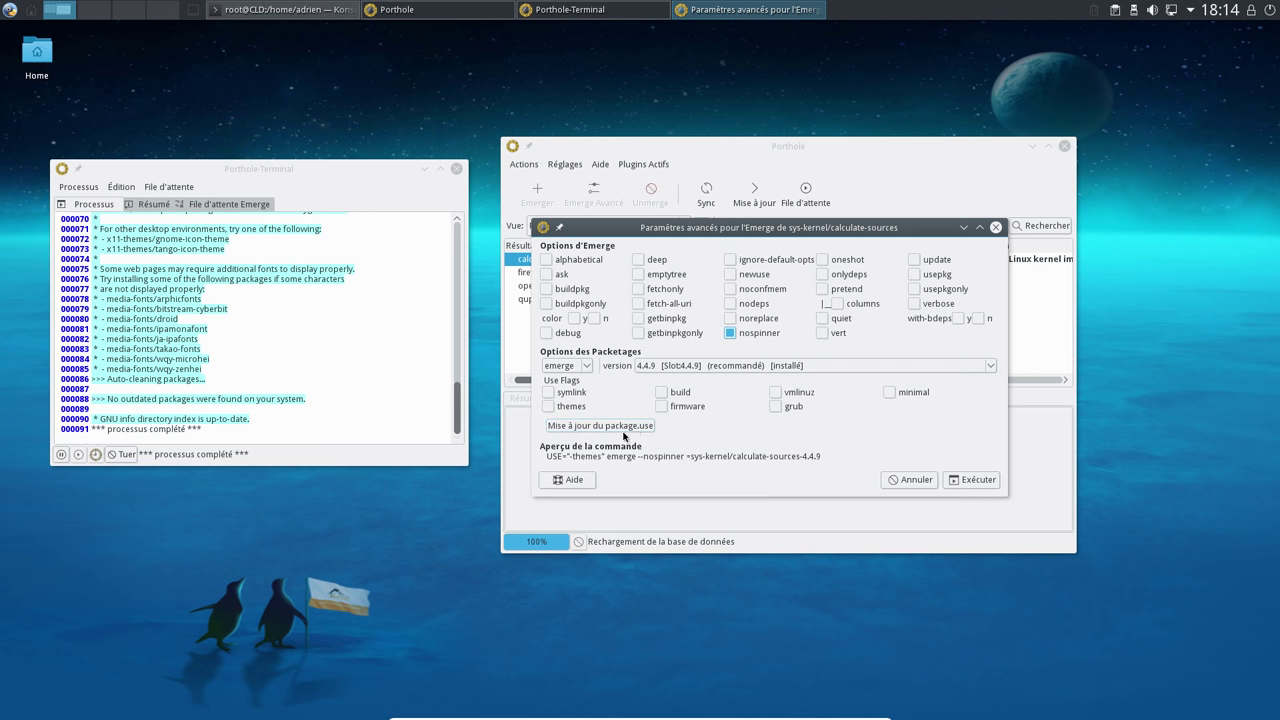
click(604, 430)
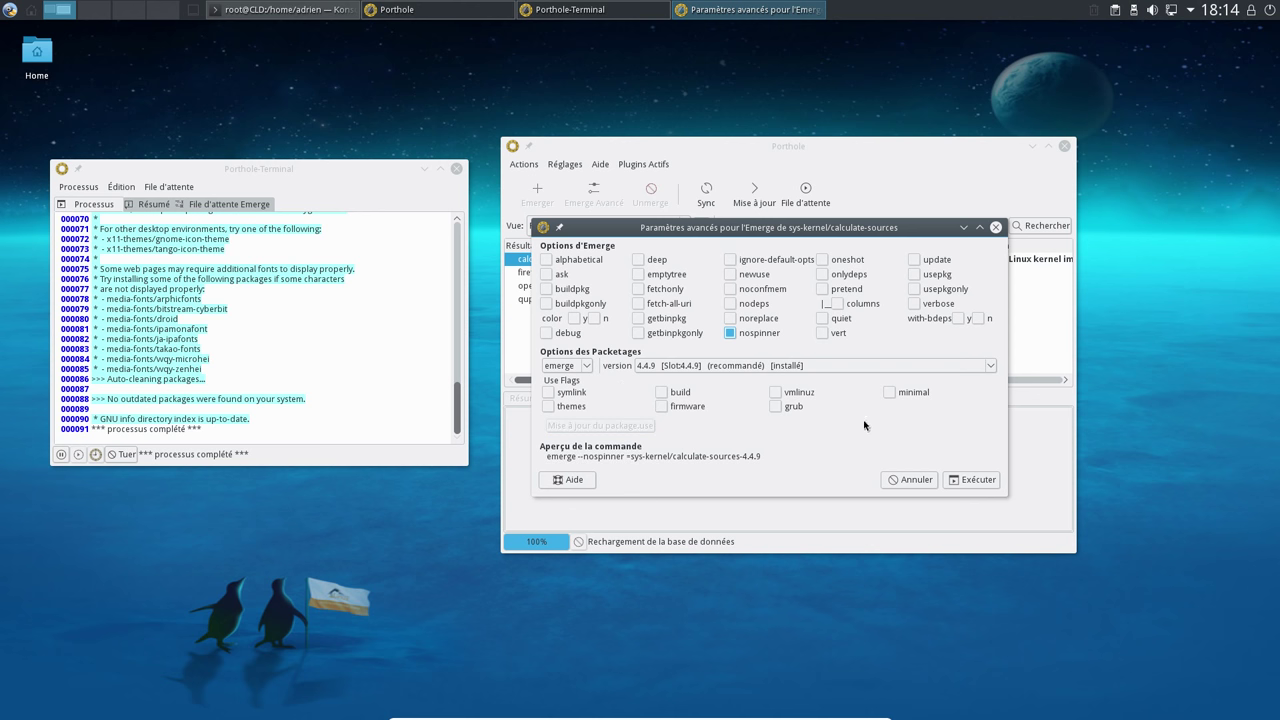
click(893, 396)
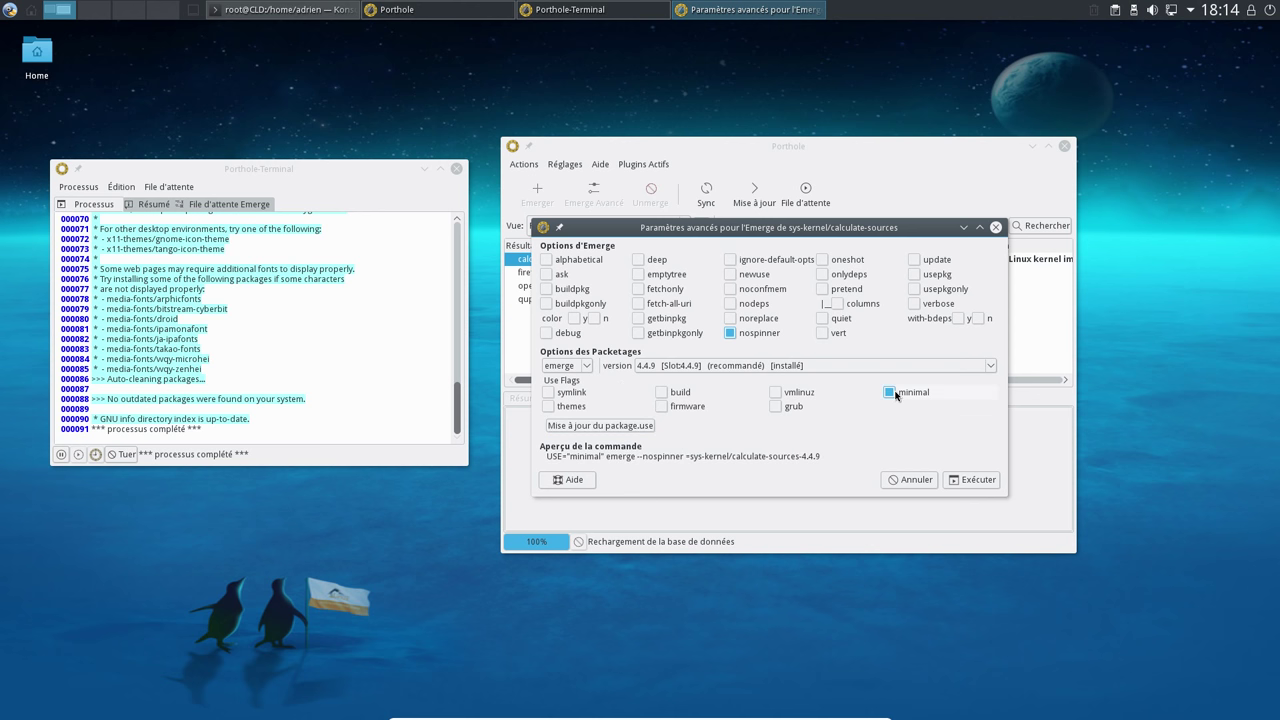
click(597, 428)
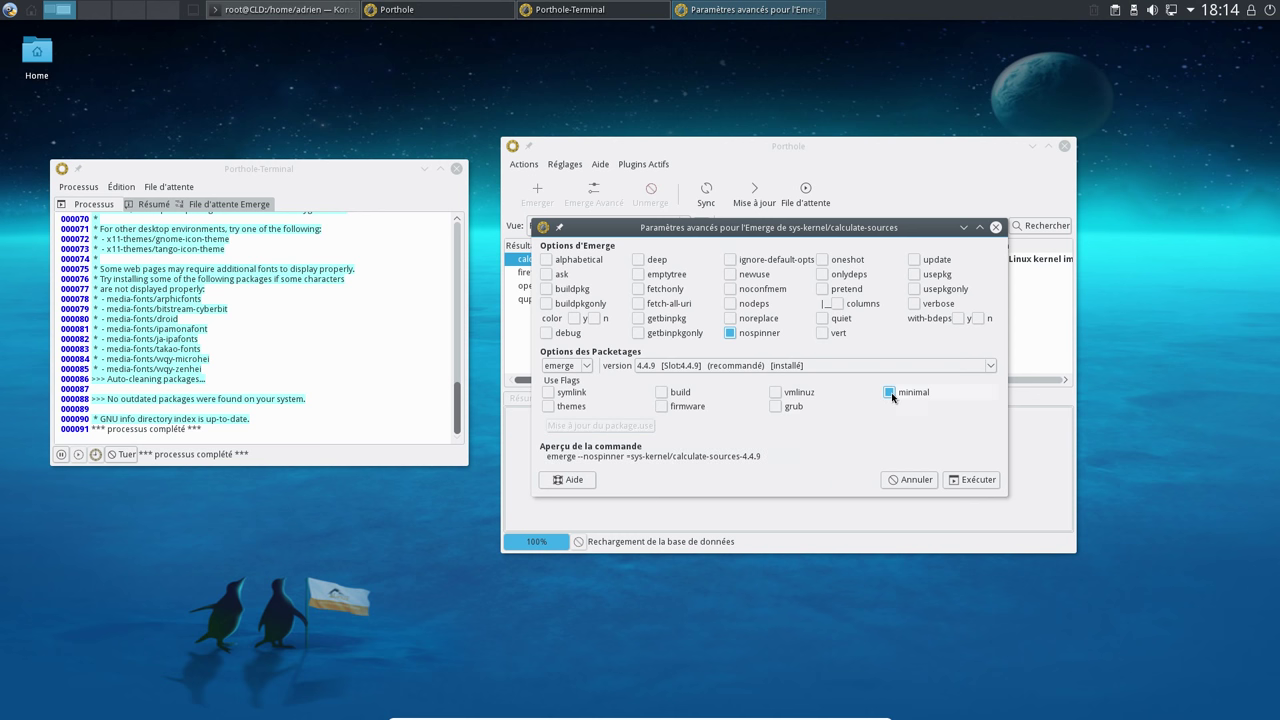
click(890, 393)
click(585, 428)
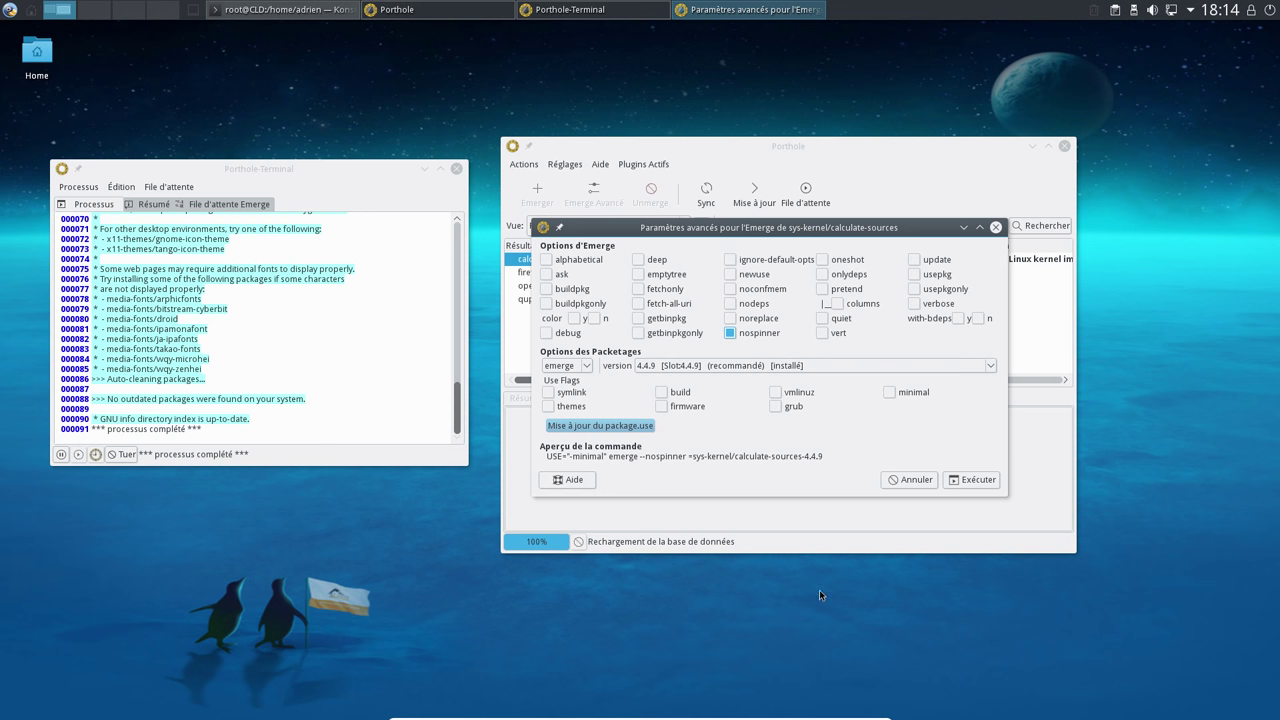
Display /etc/portage/package.use/custom again in the Konsole root terminal, and cancel the advanced emerge settings for calculate-sources.
click(286, 12)
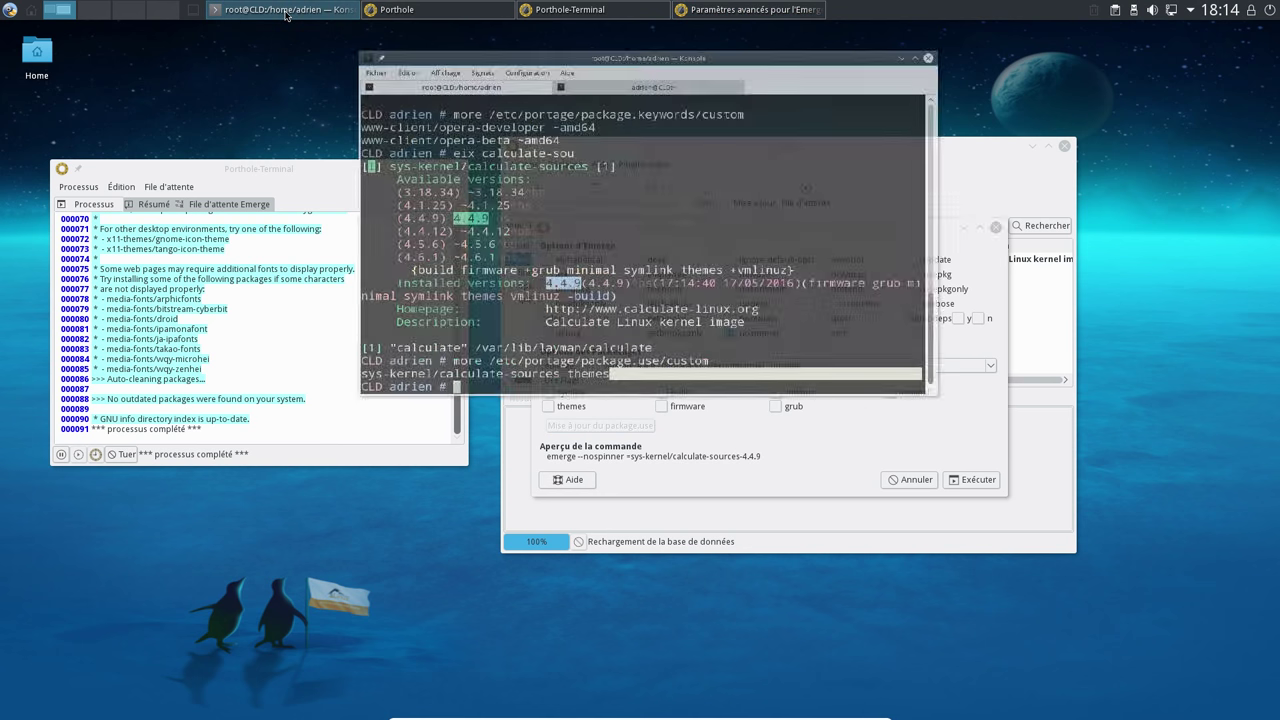
key(Up)
key(Return)
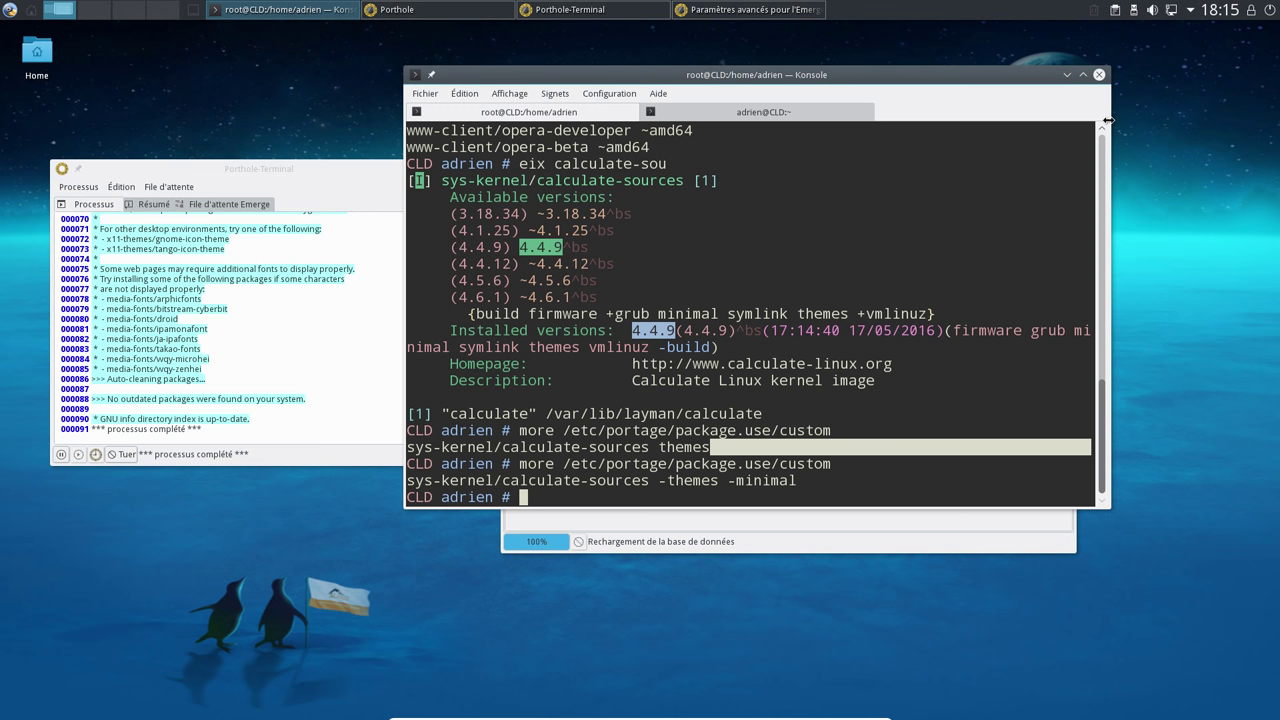
click(1066, 76)
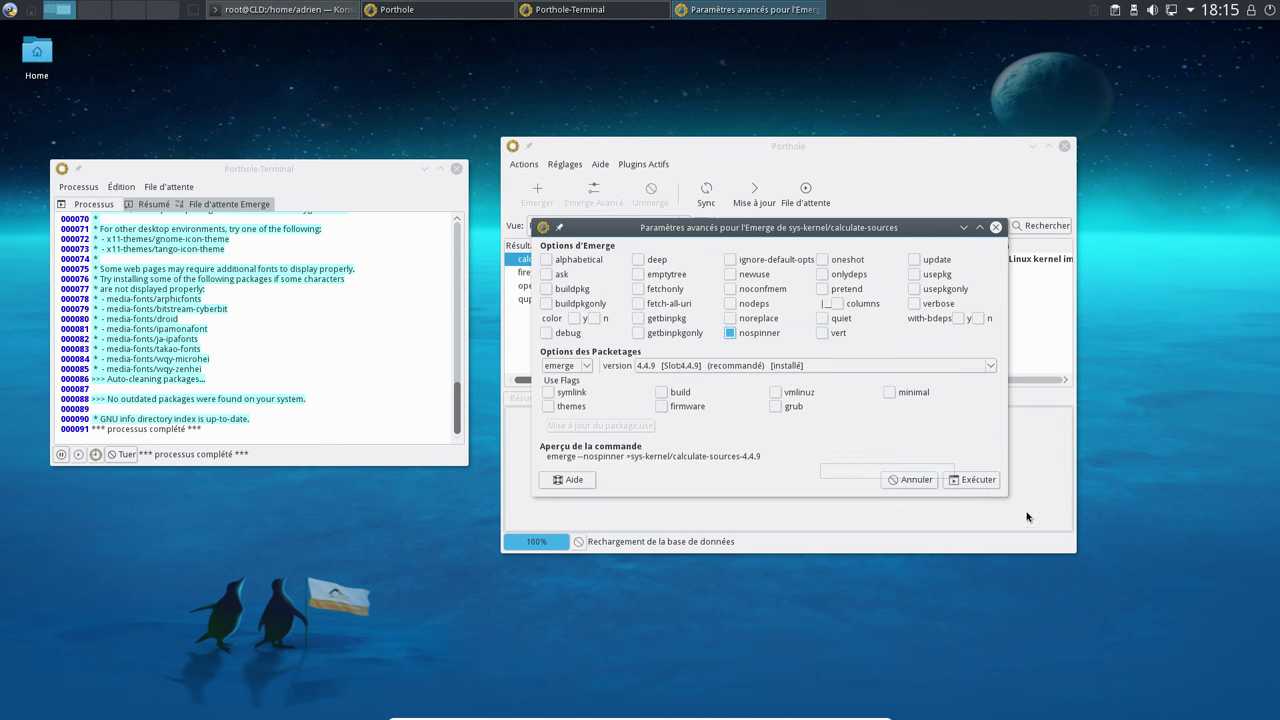
click(908, 480)
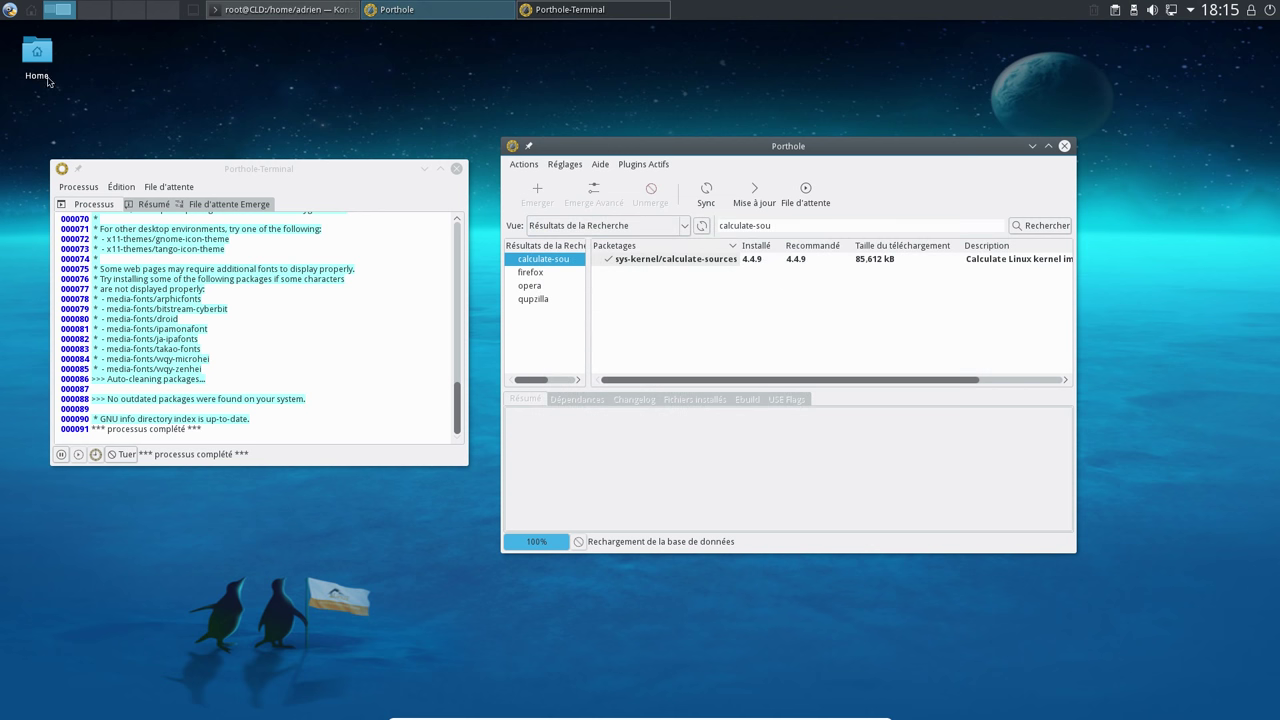
Launch Opera developer from the desktop's Internet applications to check the installed browser, and close it again.
click(8, 11)
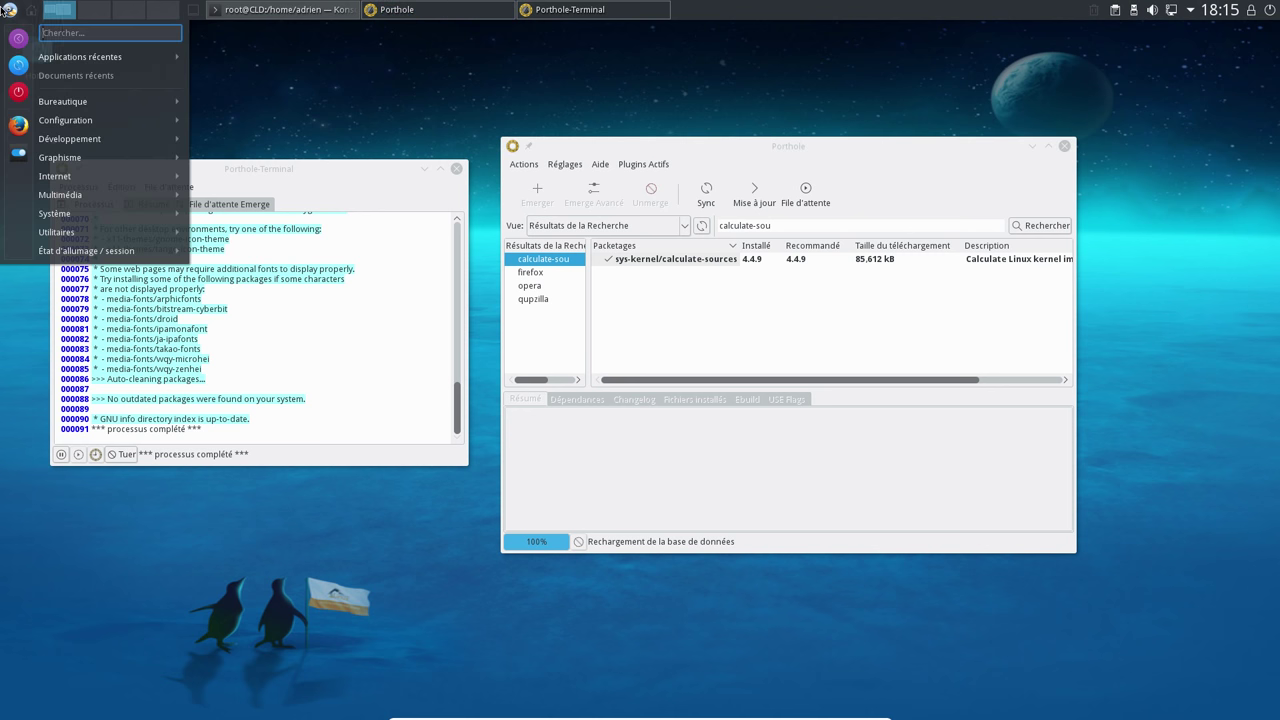
mouse_move(89, 184)
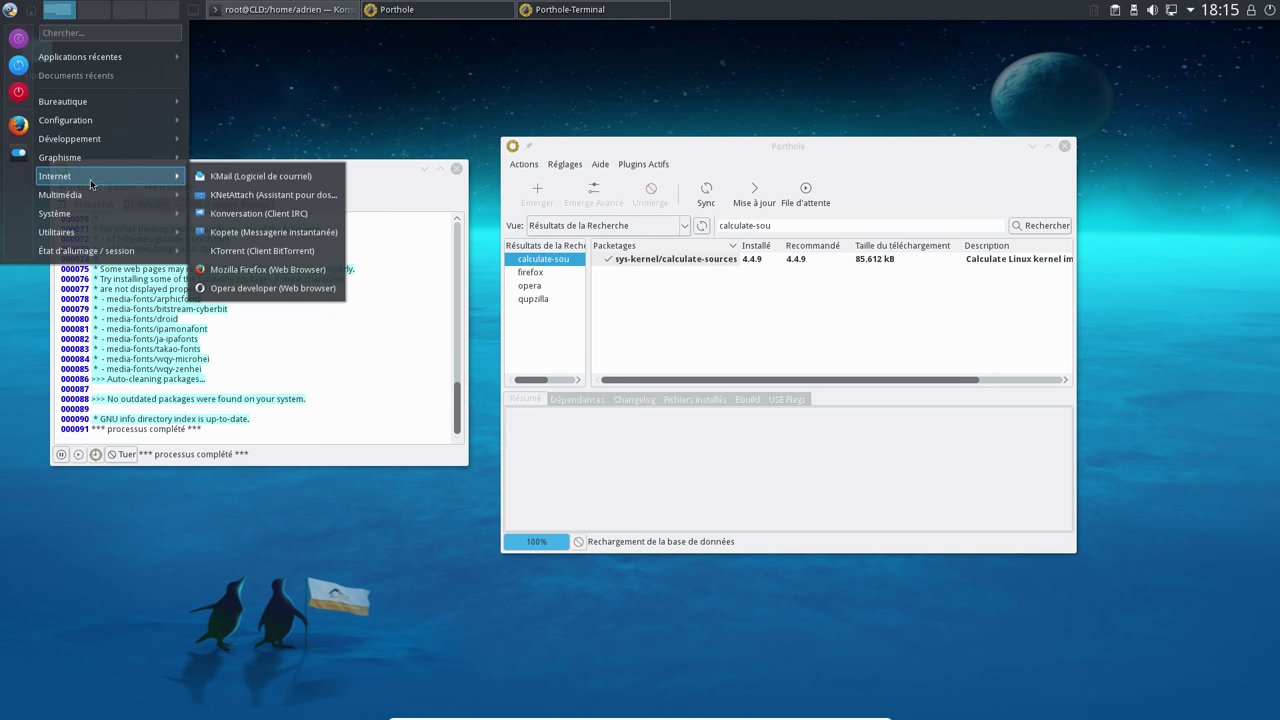
click(246, 290)
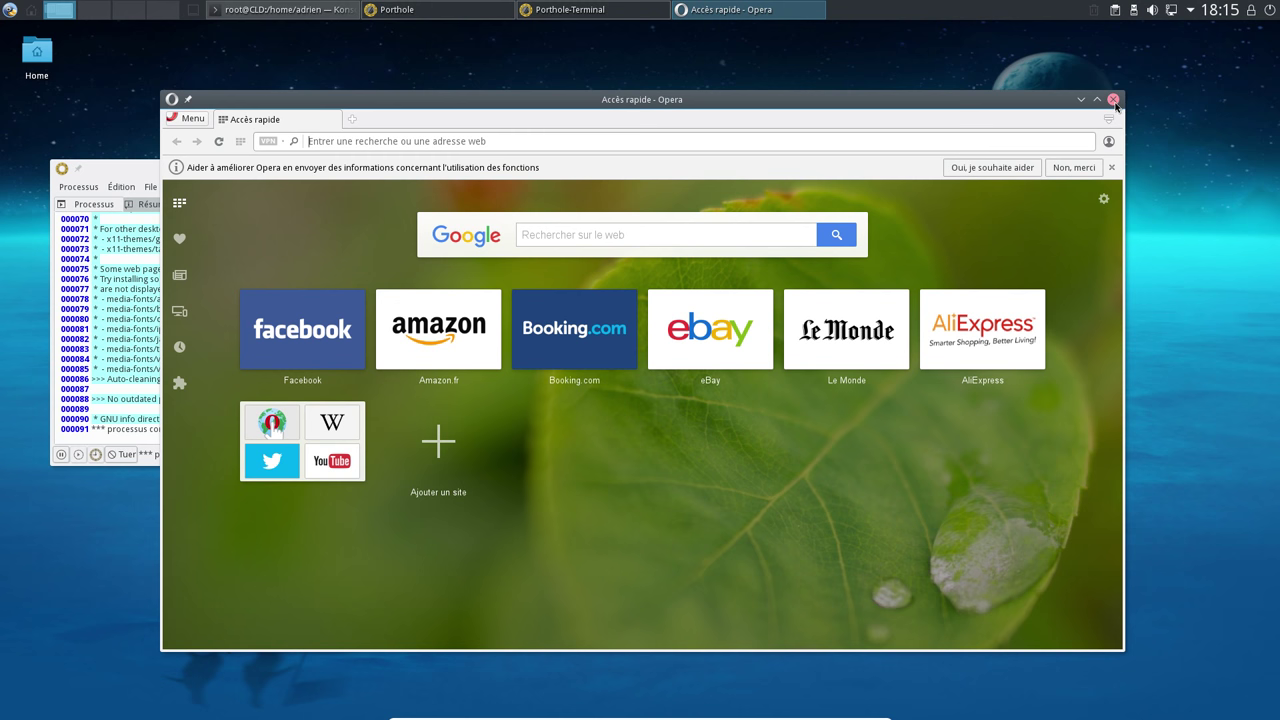
click(1114, 101)
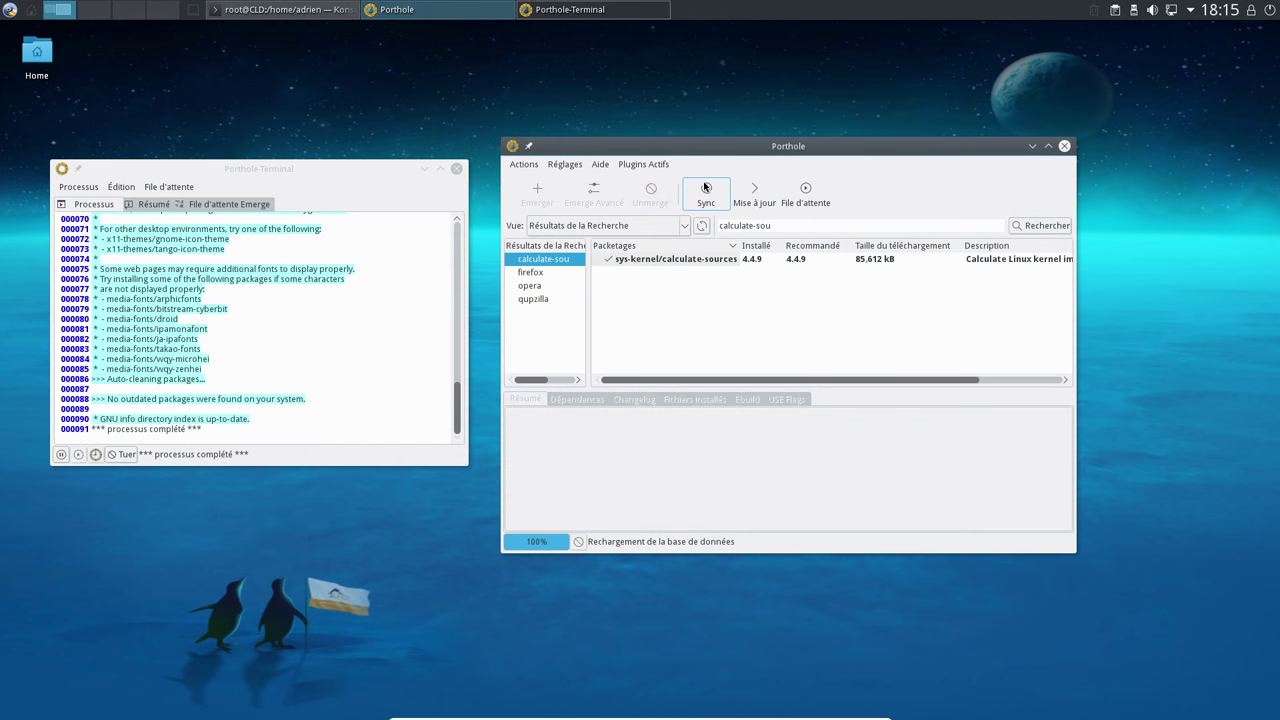
Look through Porthole's general settings and compare them with the advanced emerge settings for sys-kernel/calculate-sources, cancelling that dialog.
click(597, 164)
mouse_move(565, 164)
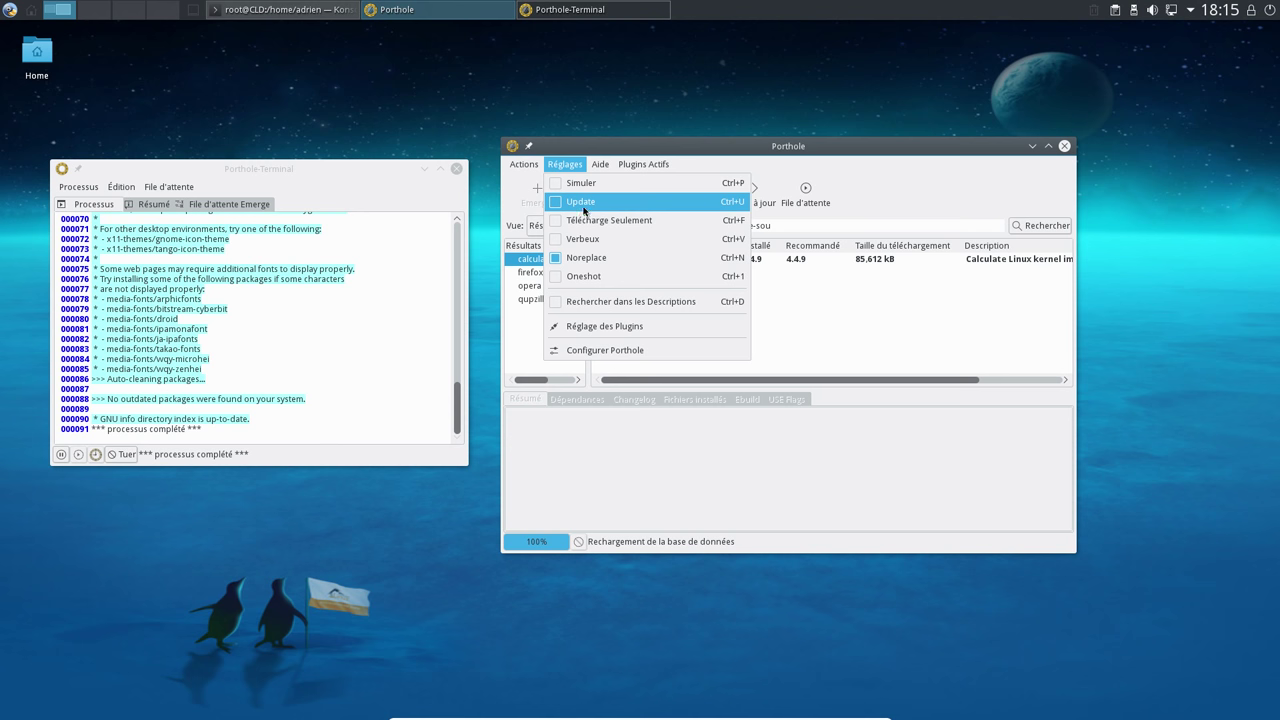
click(578, 164)
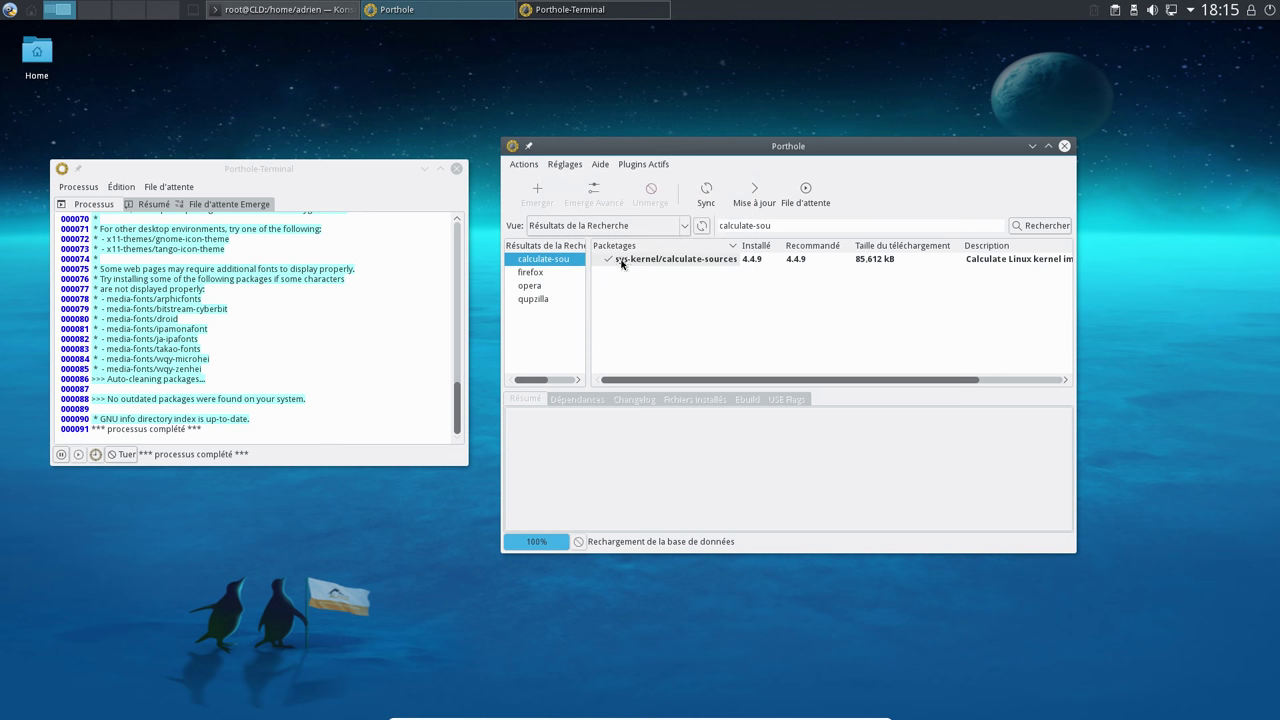
click(690, 258)
click(594, 197)
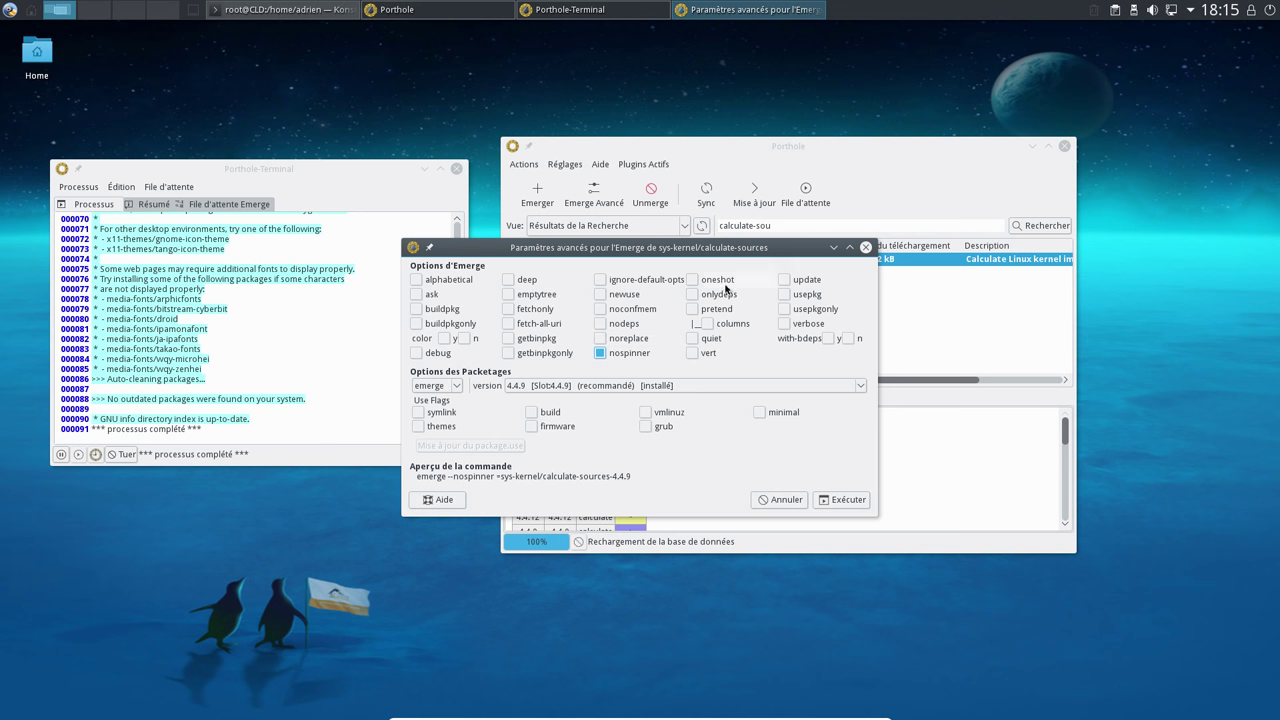
click(785, 499)
Switch the Update option on and off in Porthole's general settings and review the options again.
click(566, 164)
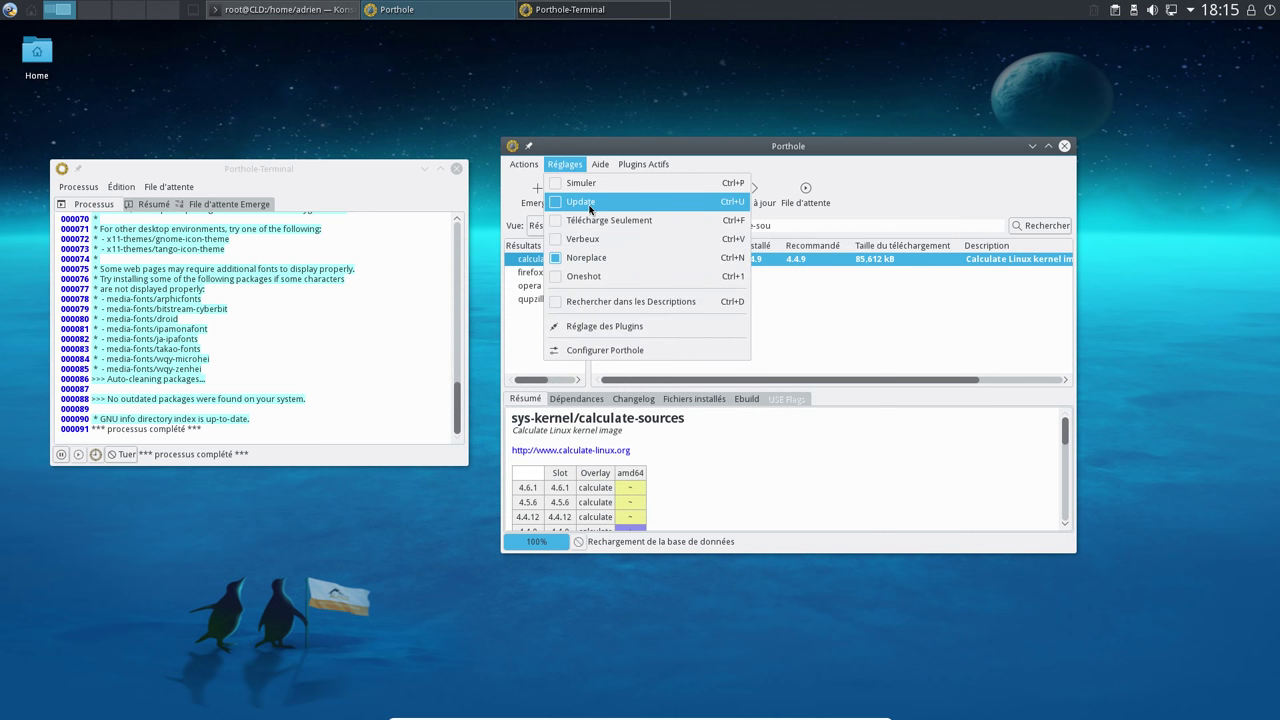
click(590, 209)
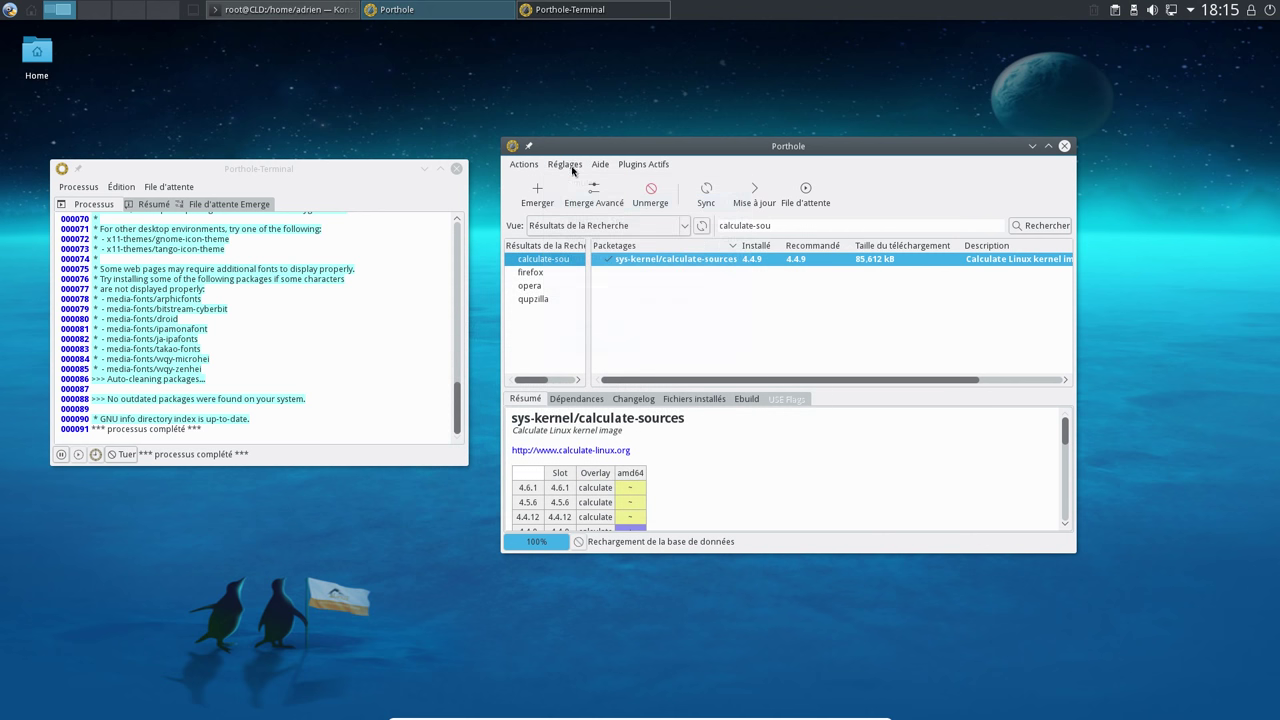
click(566, 164)
click(569, 196)
click(569, 162)
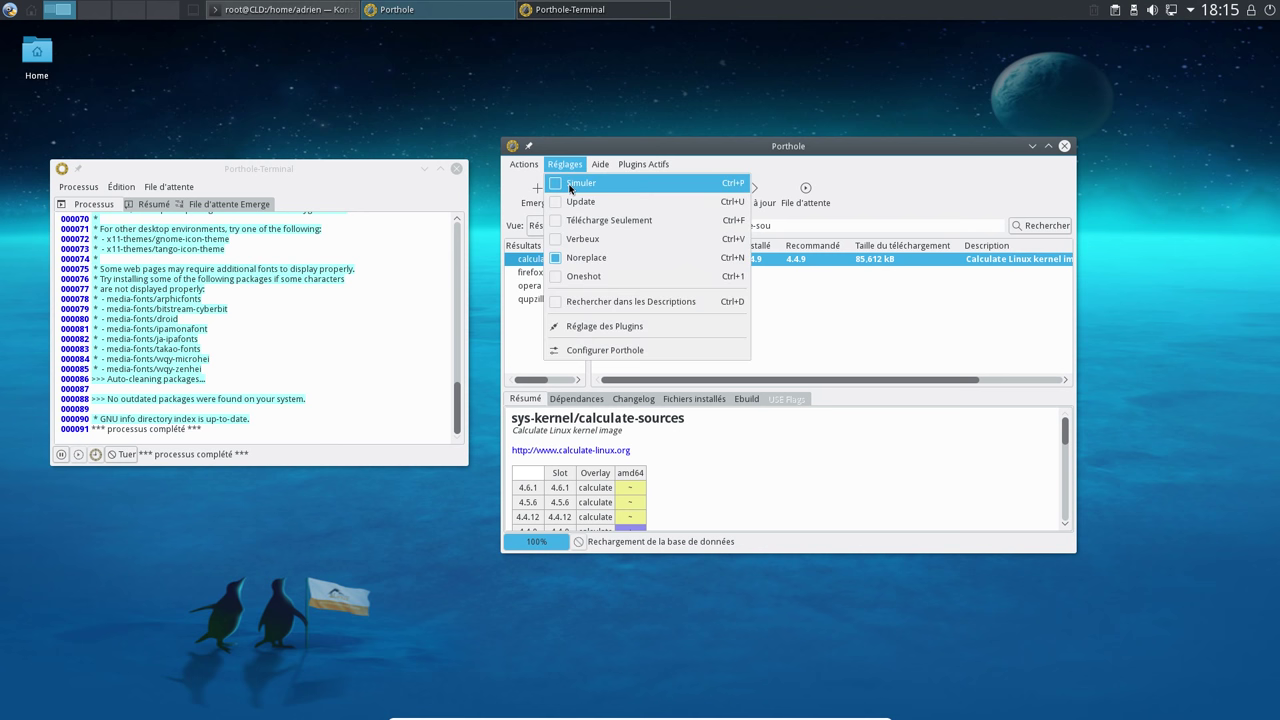
click(569, 198)
click(566, 164)
click(572, 186)
Close the Porthole-Terminal window, quit Porthole and close the Konsole window to clear the desktop.
click(456, 170)
click(523, 164)
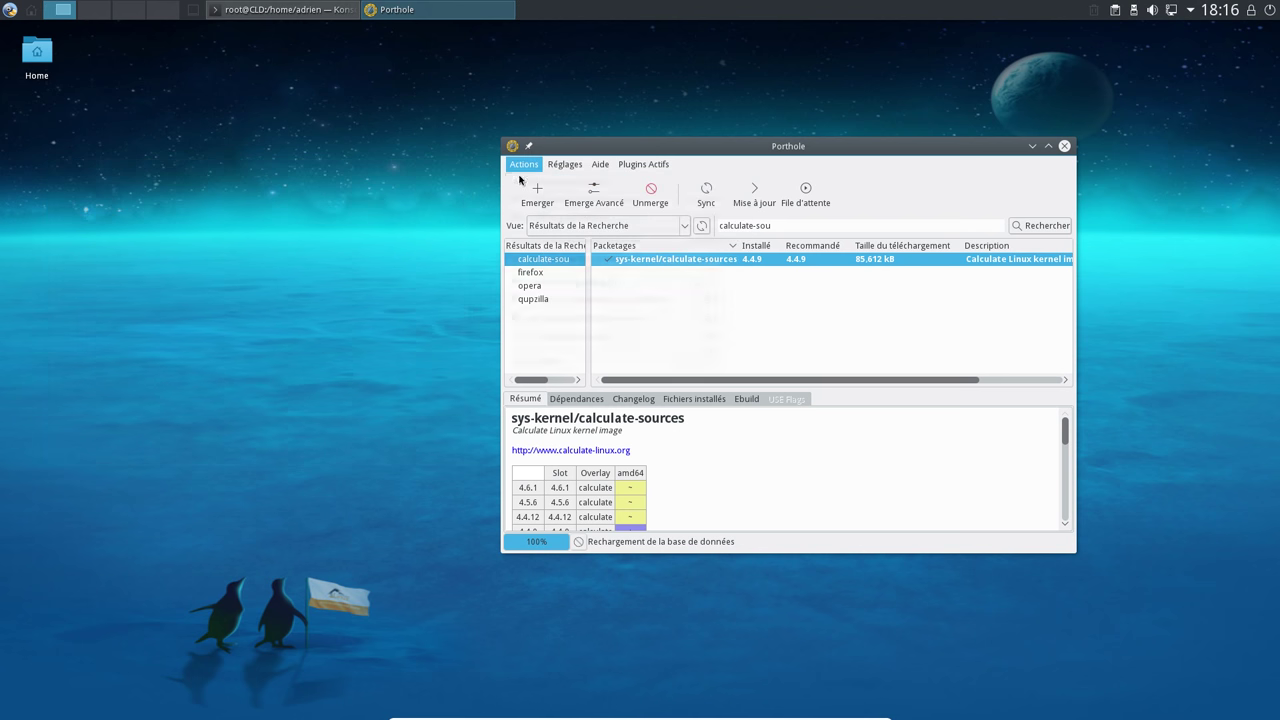
click(546, 362)
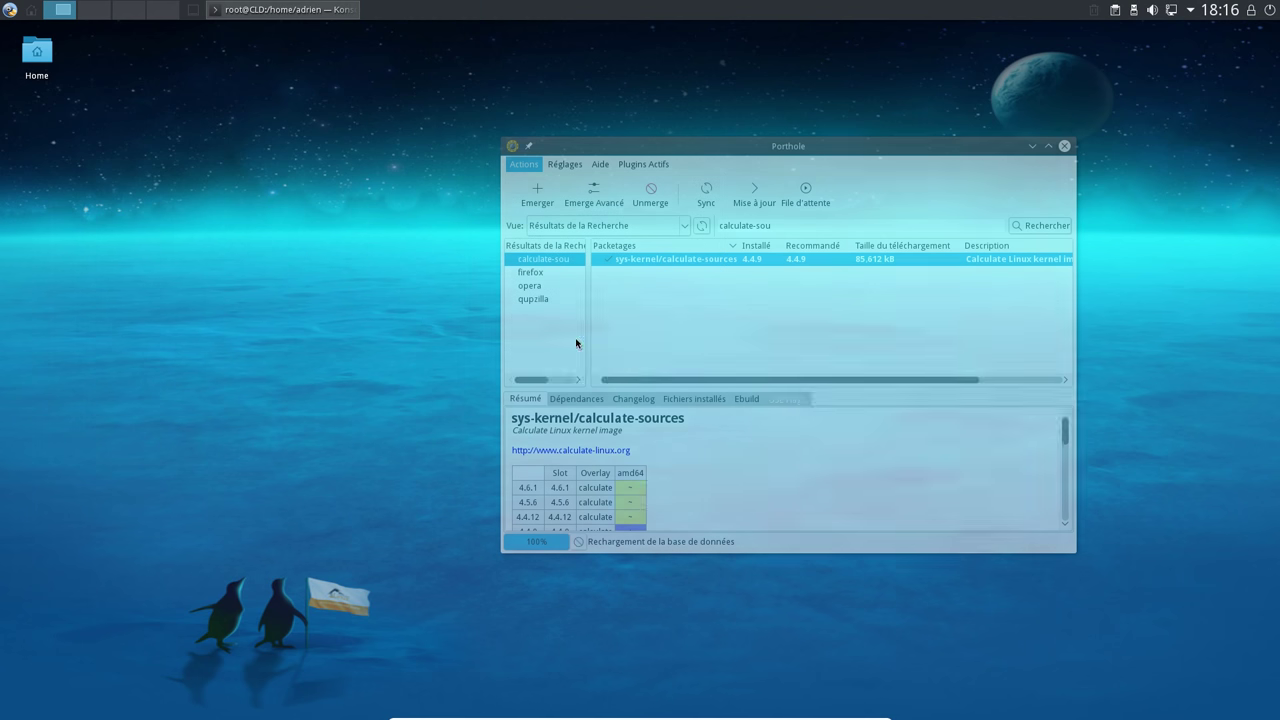
click(243, 12)
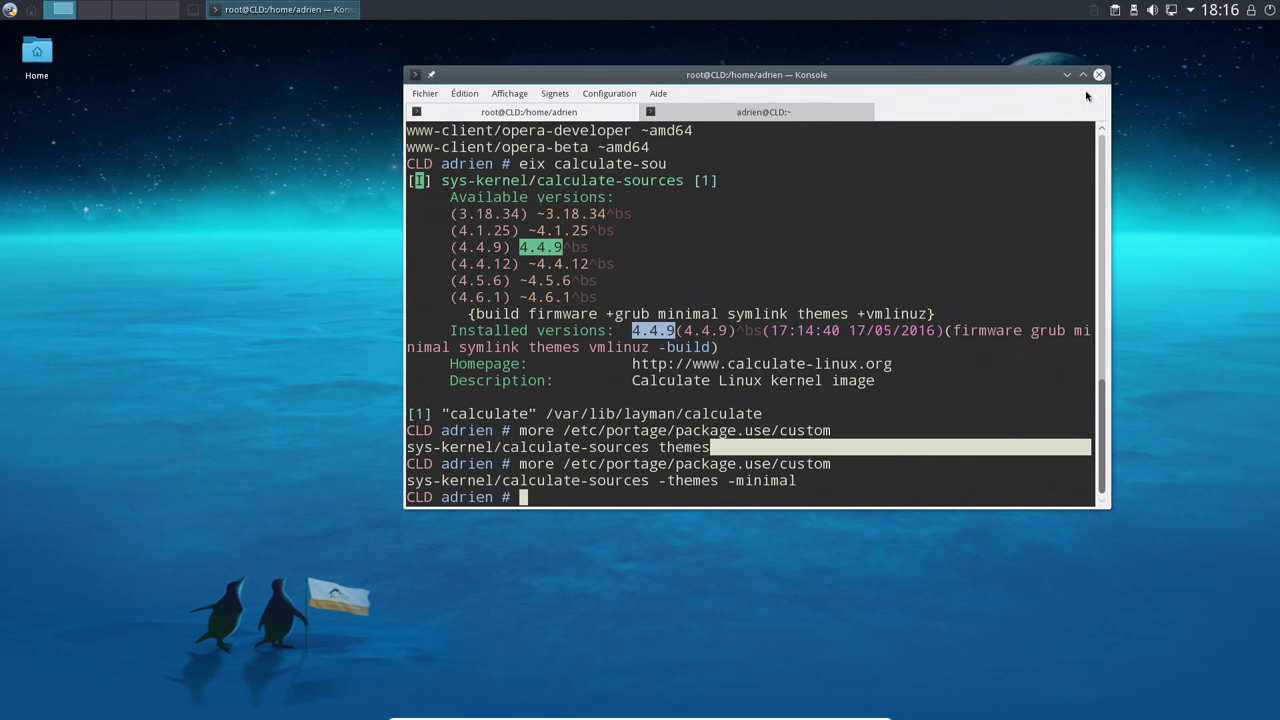
click(1099, 74)
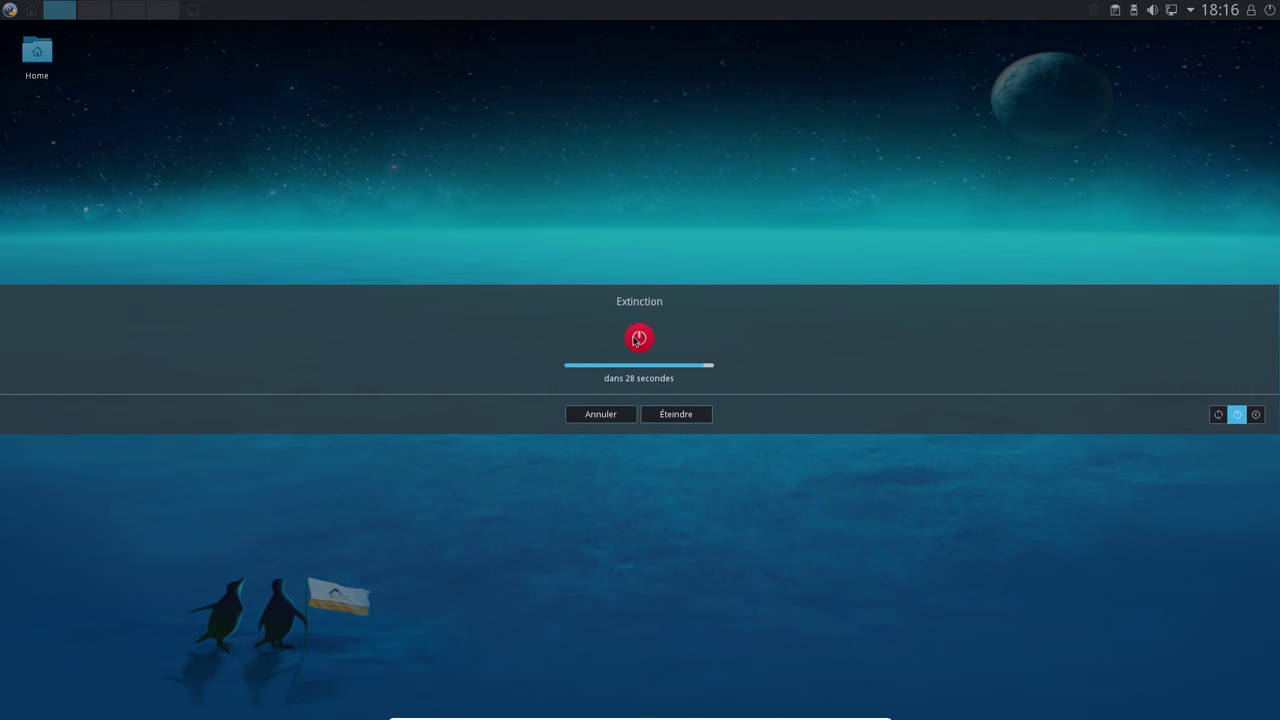
Cancel the pending system shutdown and minimise the CalculateLinuxDesktop virtual machine to return to the host desktop.
key(Escape)
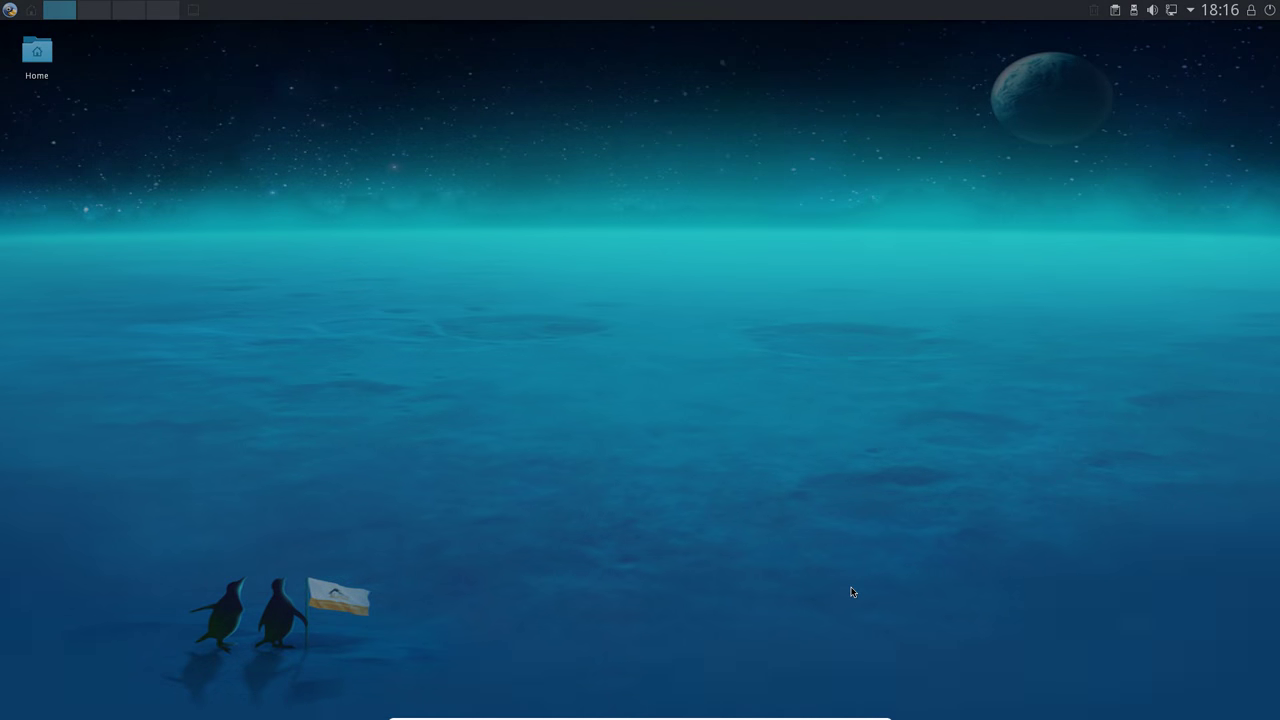
click(842, 710)
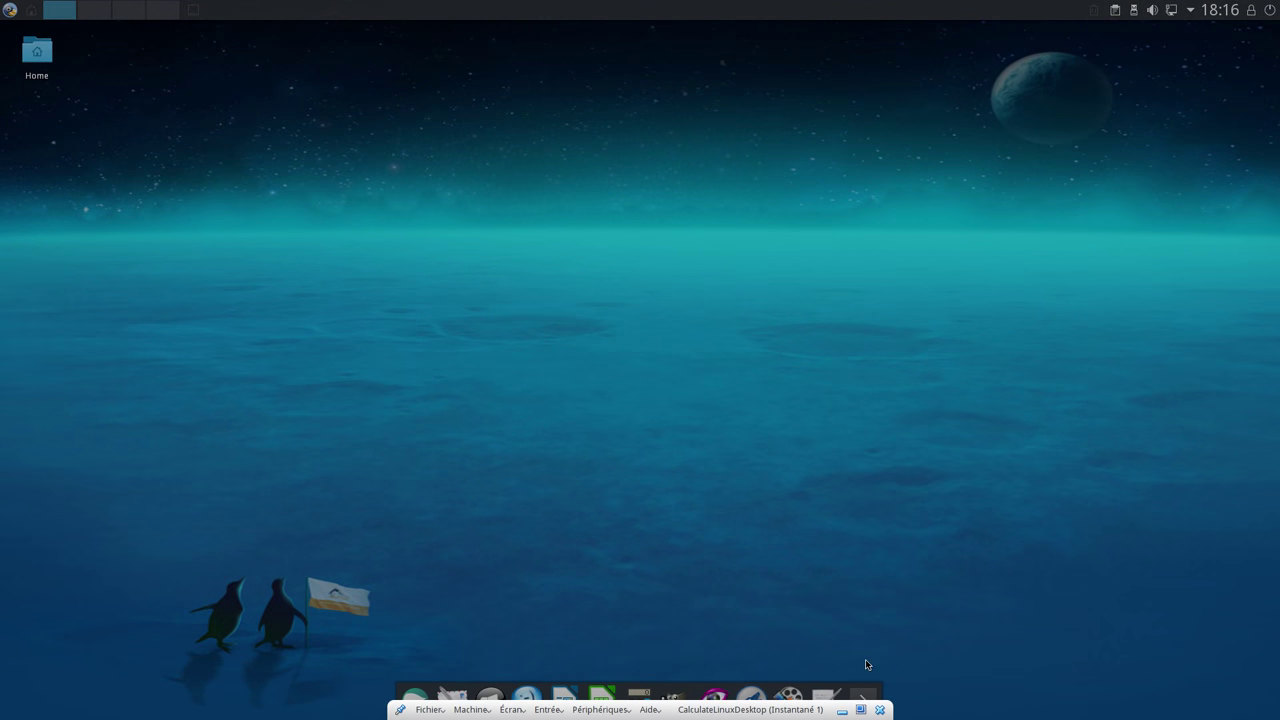
click(1095, 13)
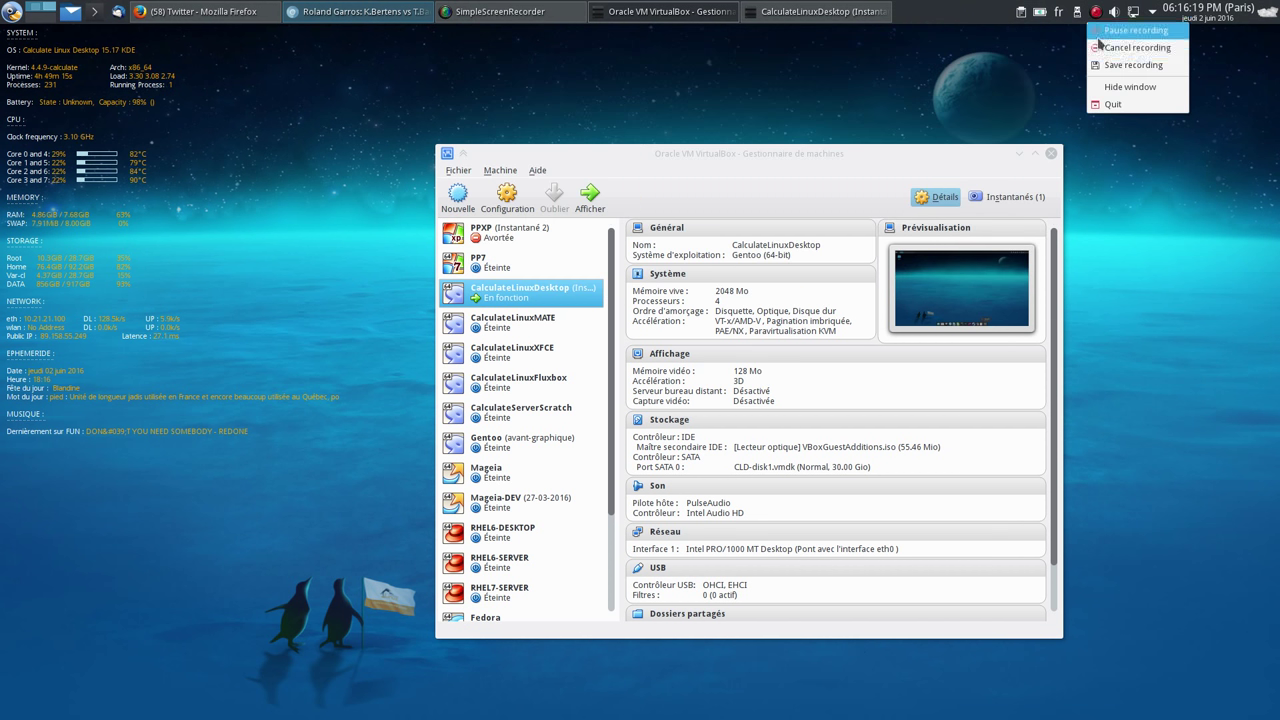